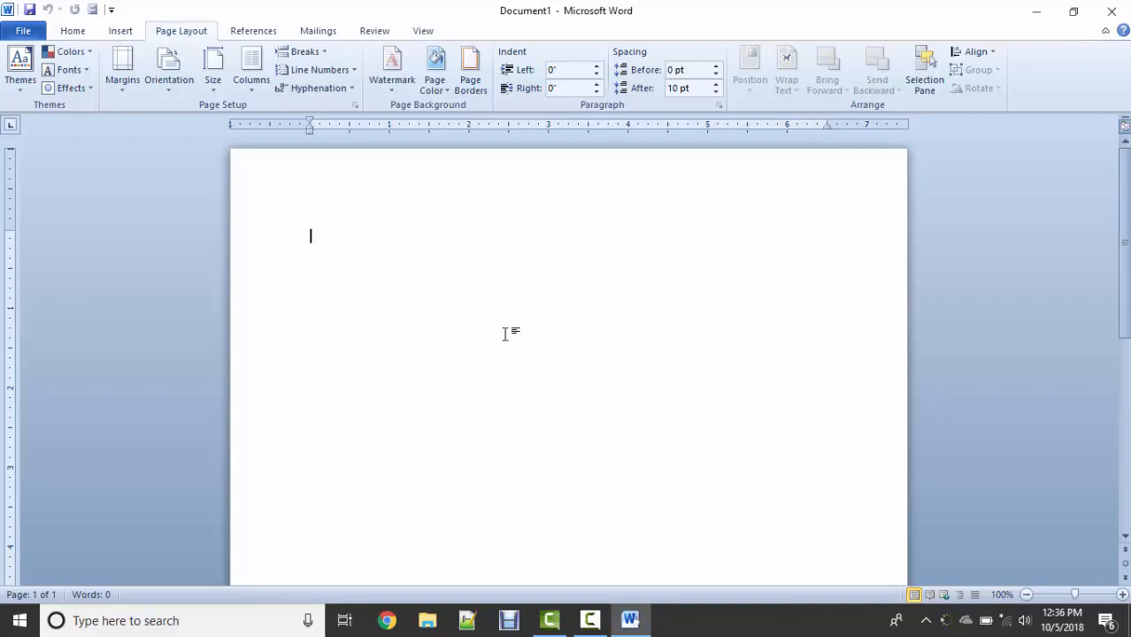
Fill the blank document with sample paragraphs using =rand() and select all of the text.
text(=rand())
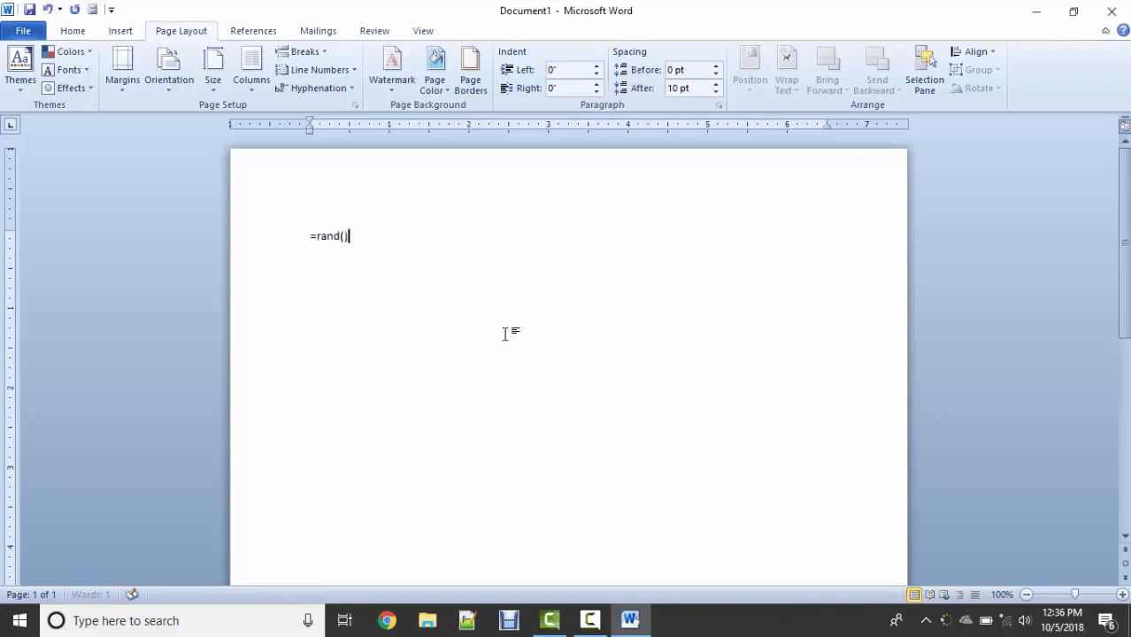
key(Return)
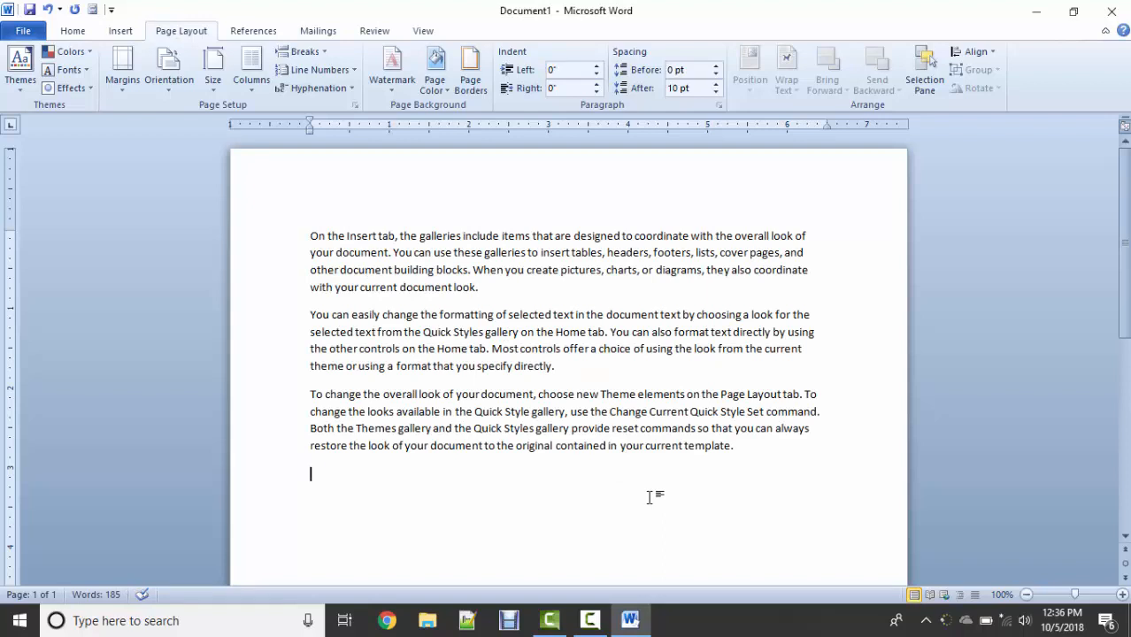
drag(649, 497, 319, 186)
Look over the built-in document themes without applying one, keeping all of the text selected.
click(19, 93)
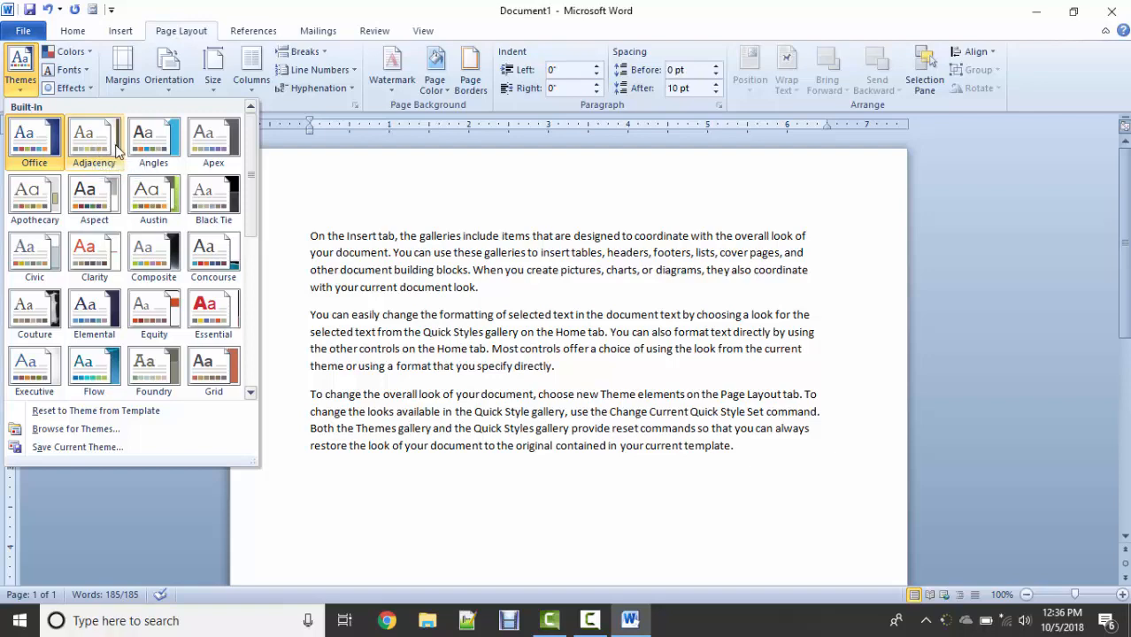
key(ctrl+a)
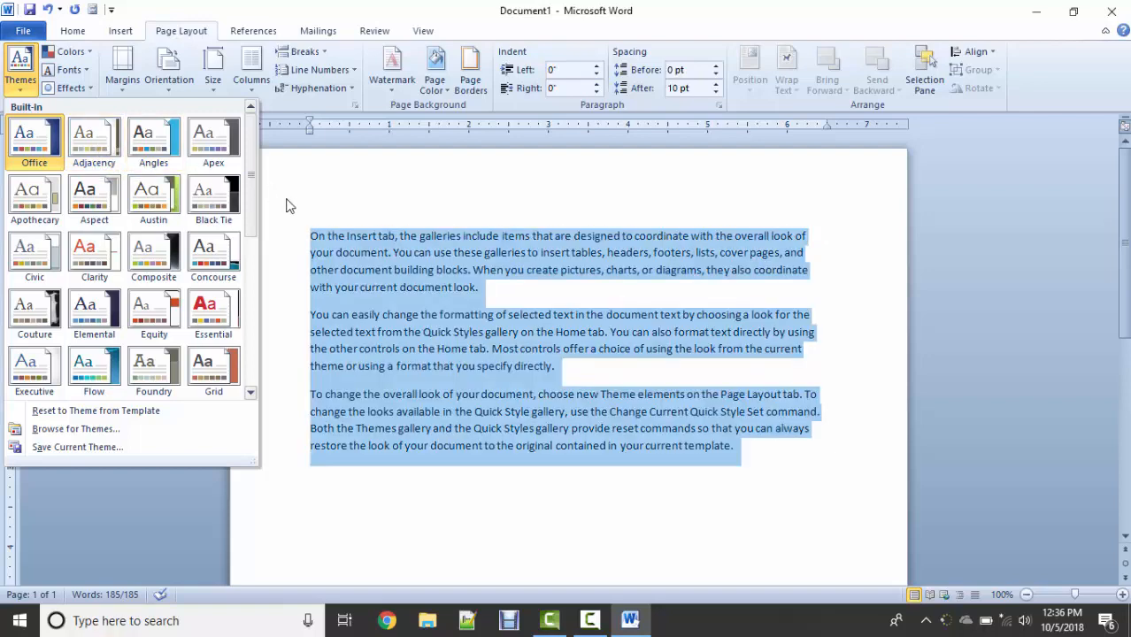
key(Escape)
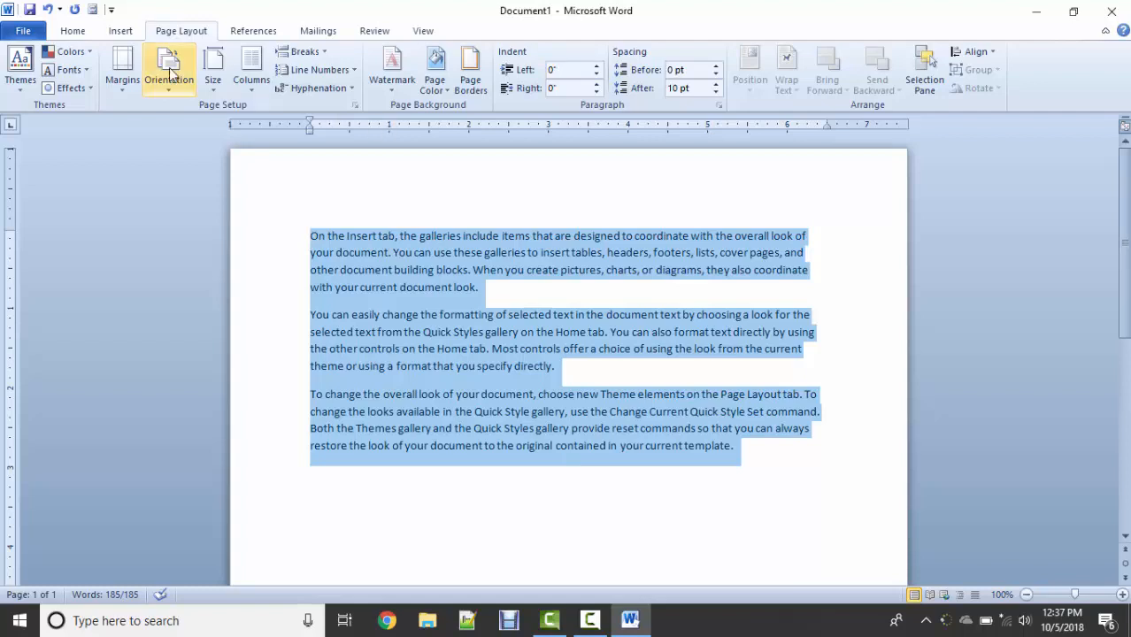
Apply the Narrow margin preset to the page and replace it with the Moderate preset.
click(123, 96)
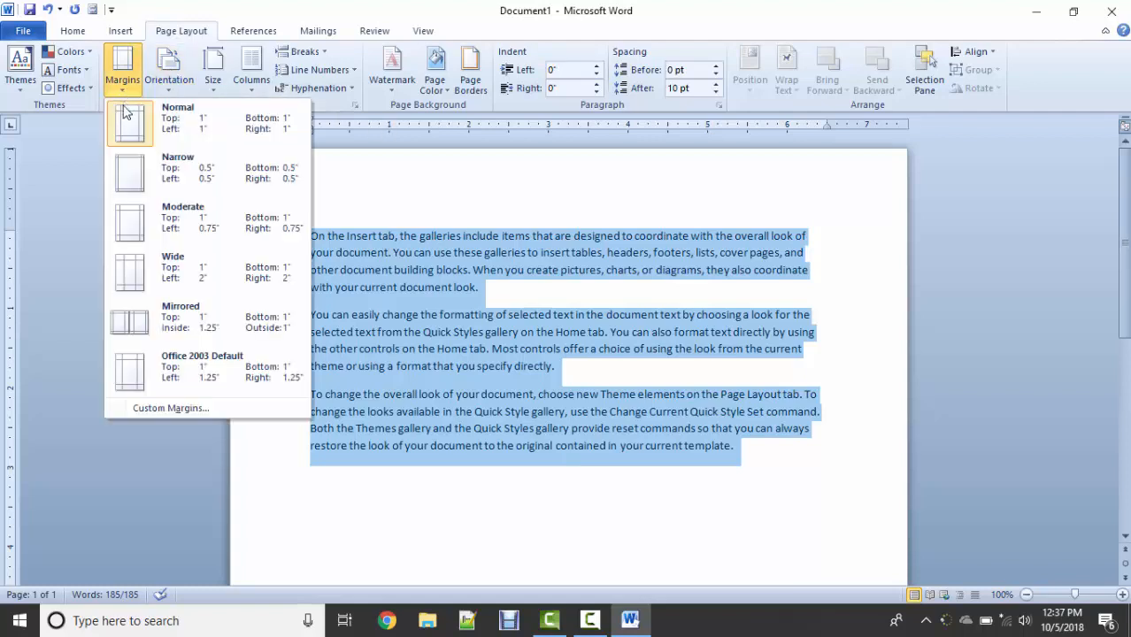
click(209, 170)
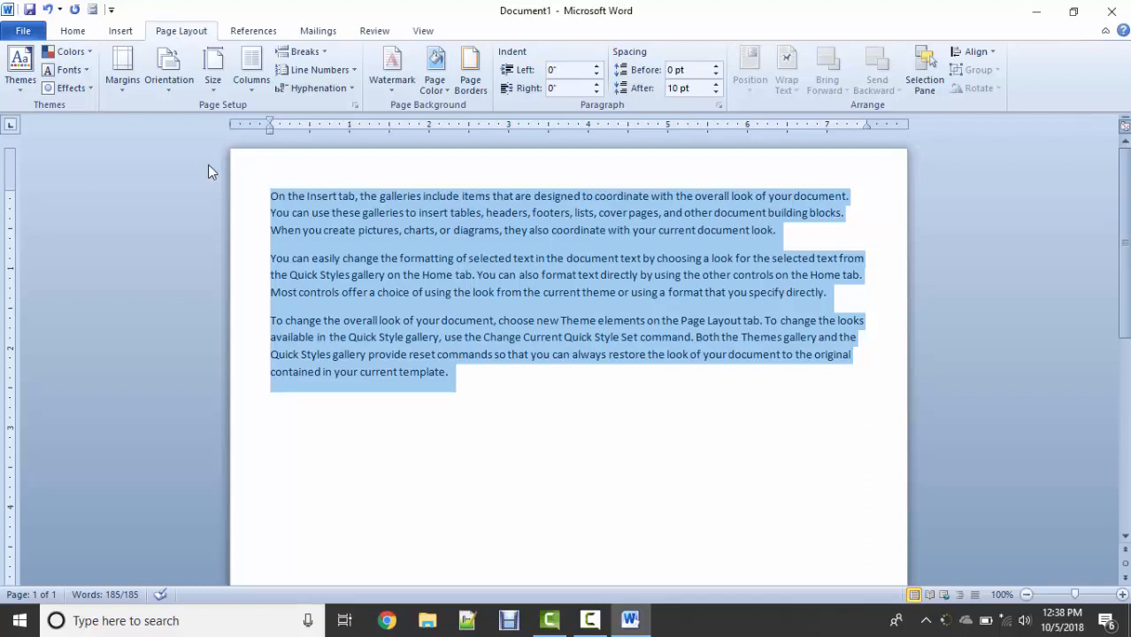
click(134, 90)
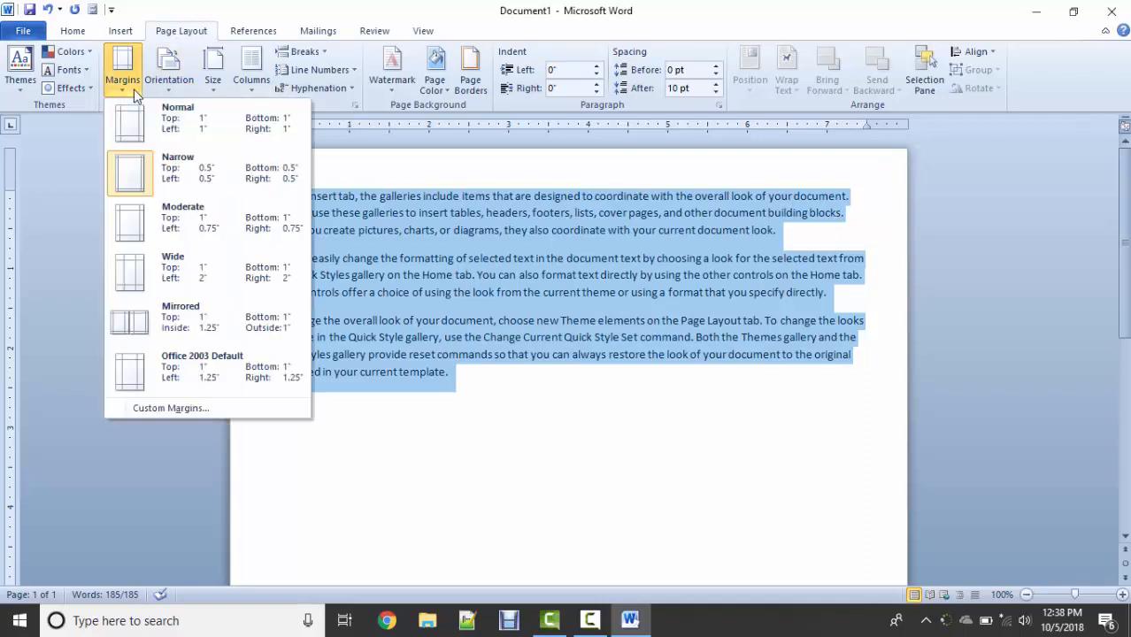
click(215, 232)
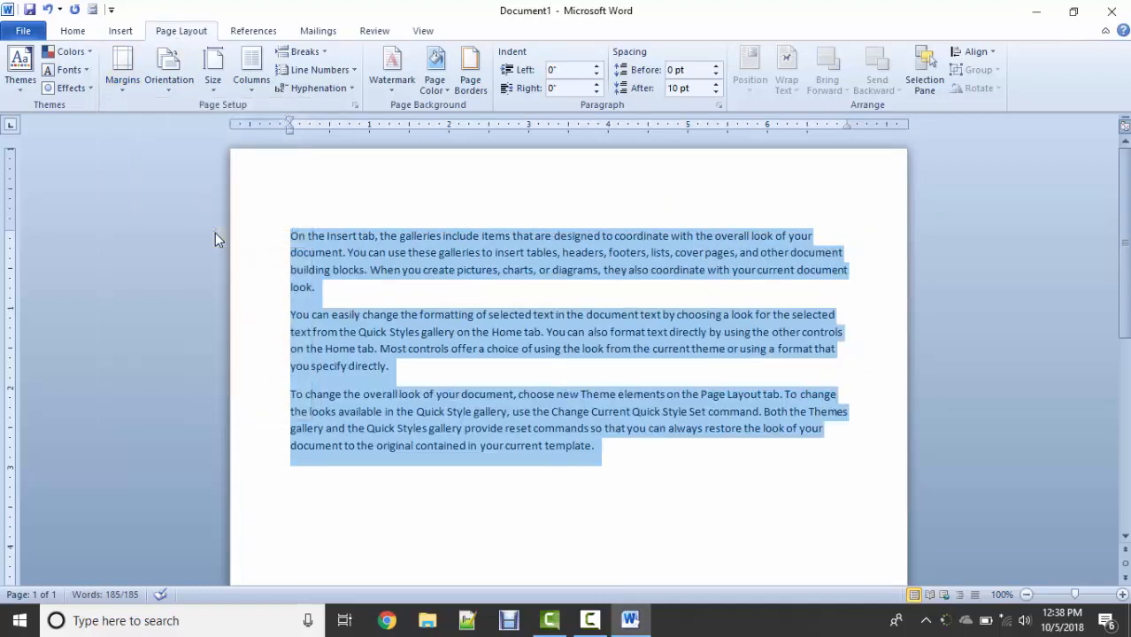
Examine the custom margin settings in Page Setup and accept them without any change.
click(129, 89)
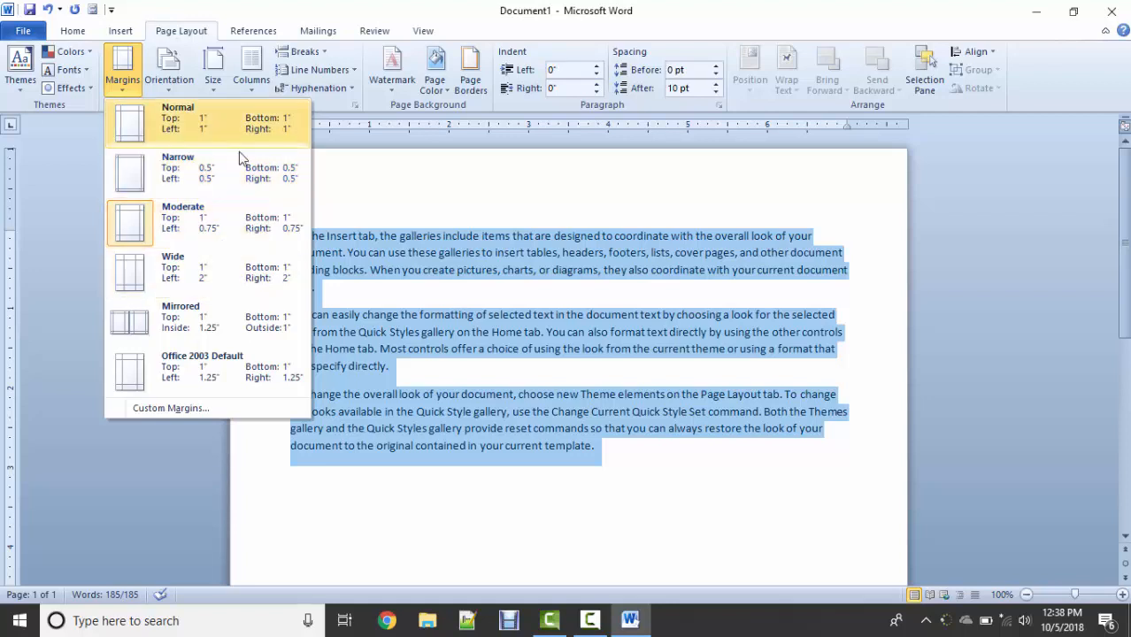
click(191, 408)
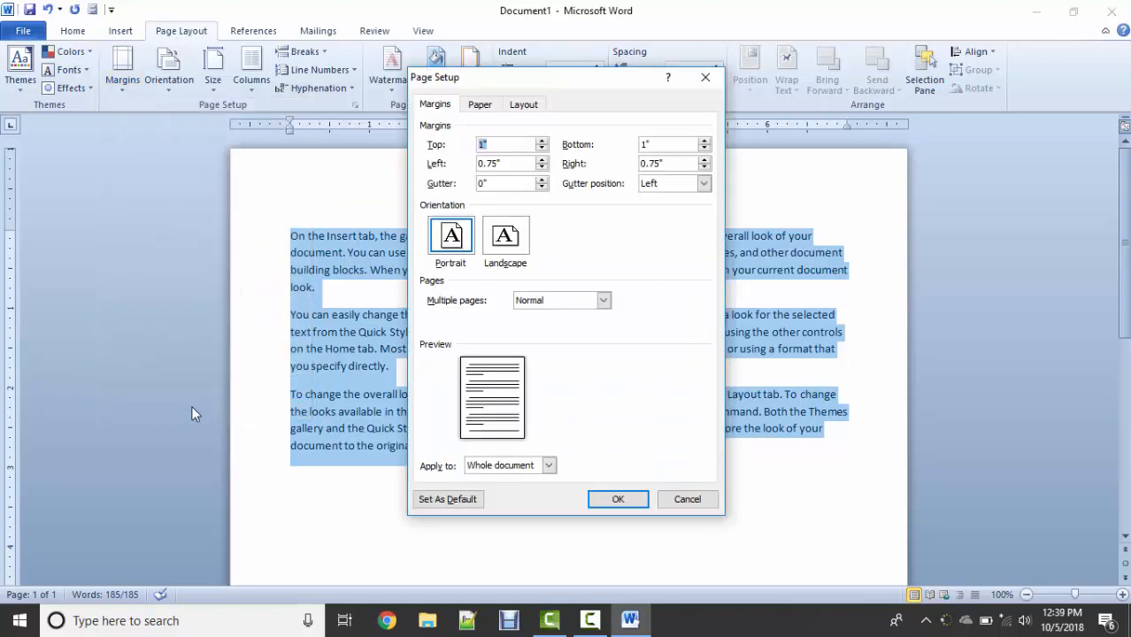
click(519, 142)
click(618, 501)
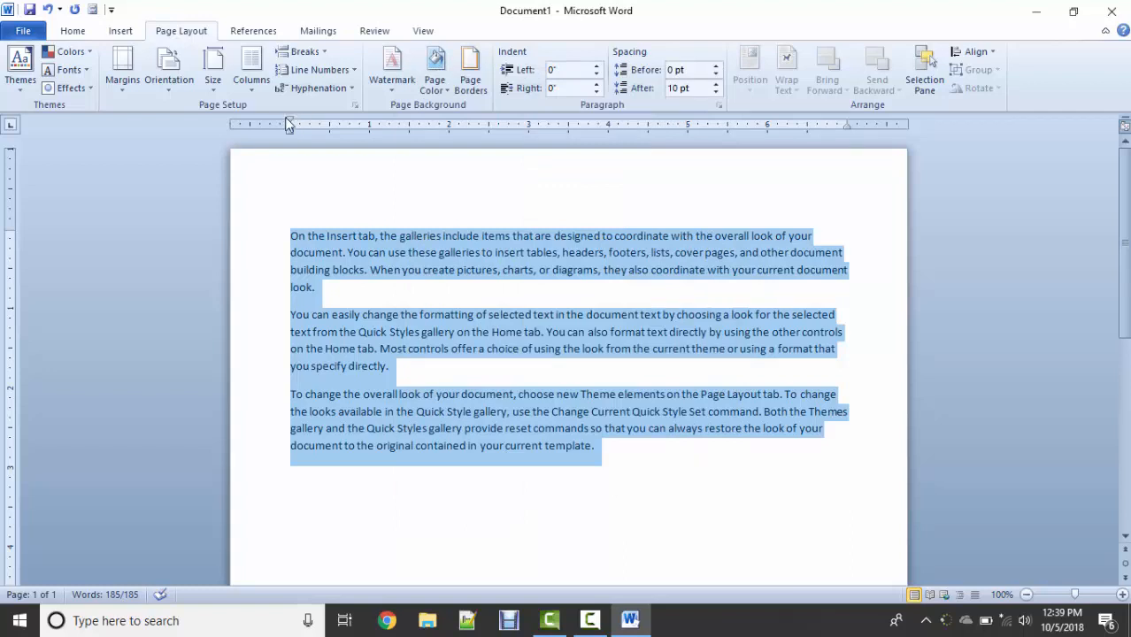
Change the page orientation to Landscape with the whole page in view.
click(188, 96)
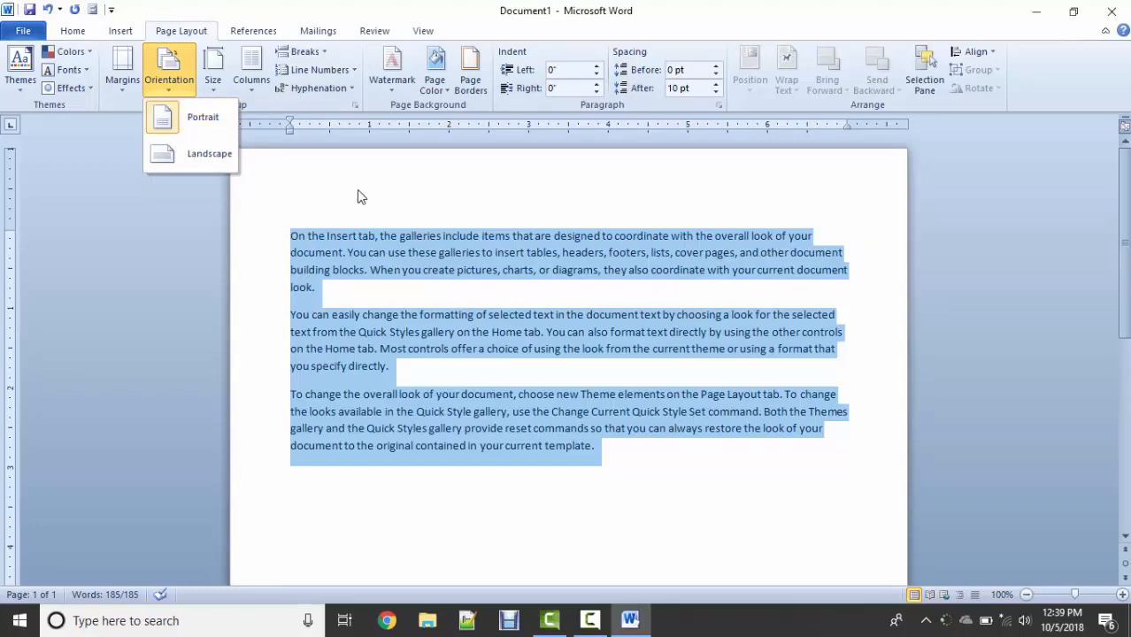
click(1074, 596)
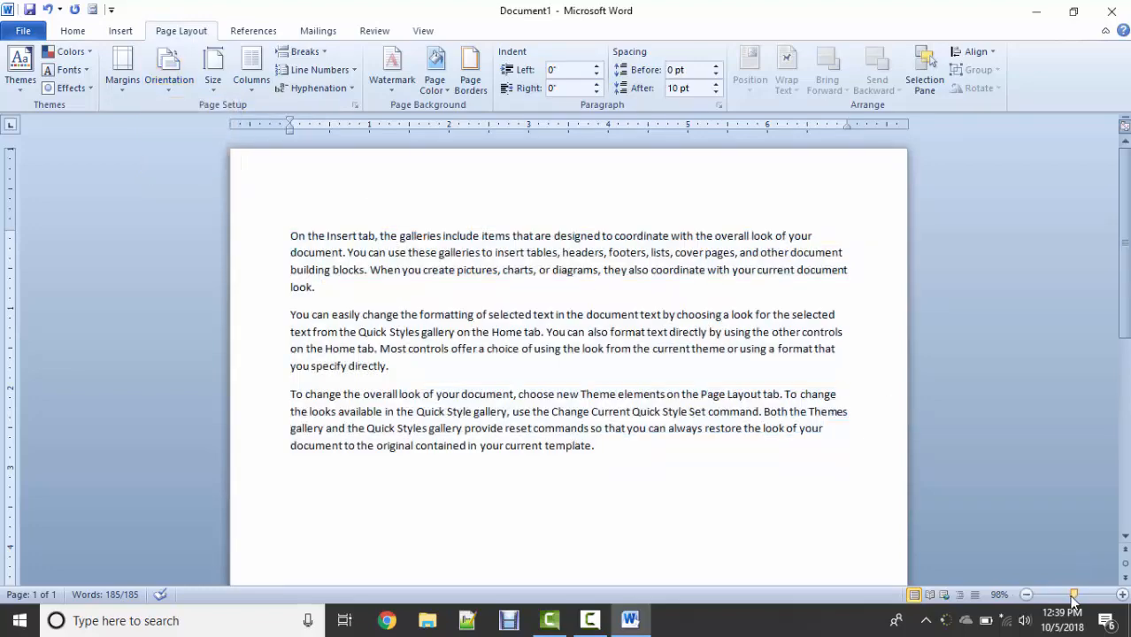
drag(1074, 595, 1053, 595)
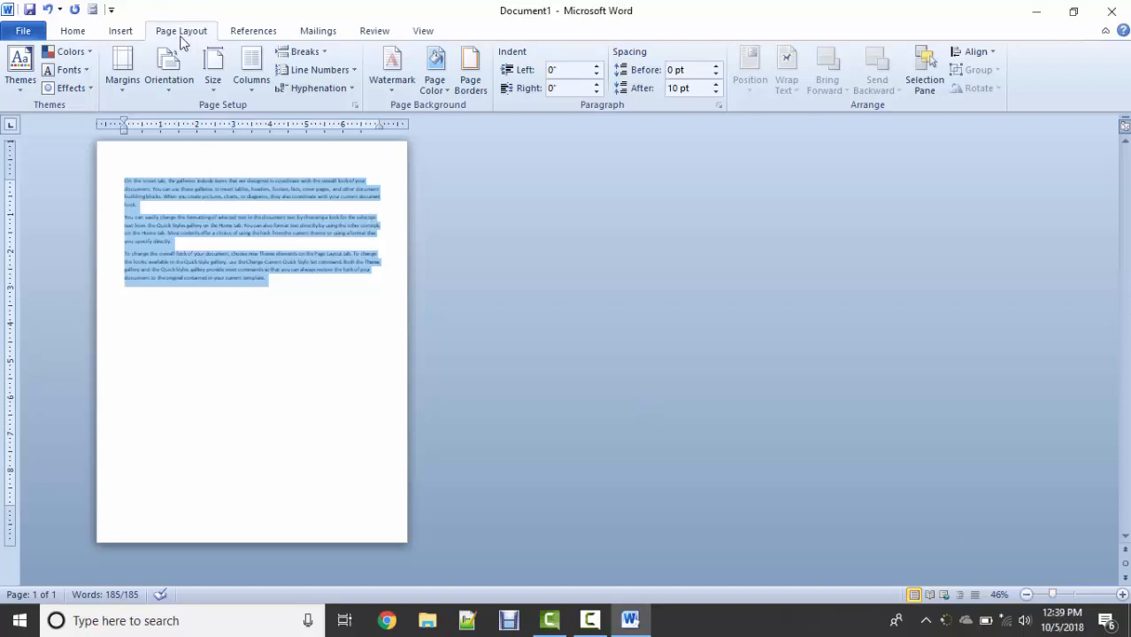
click(172, 88)
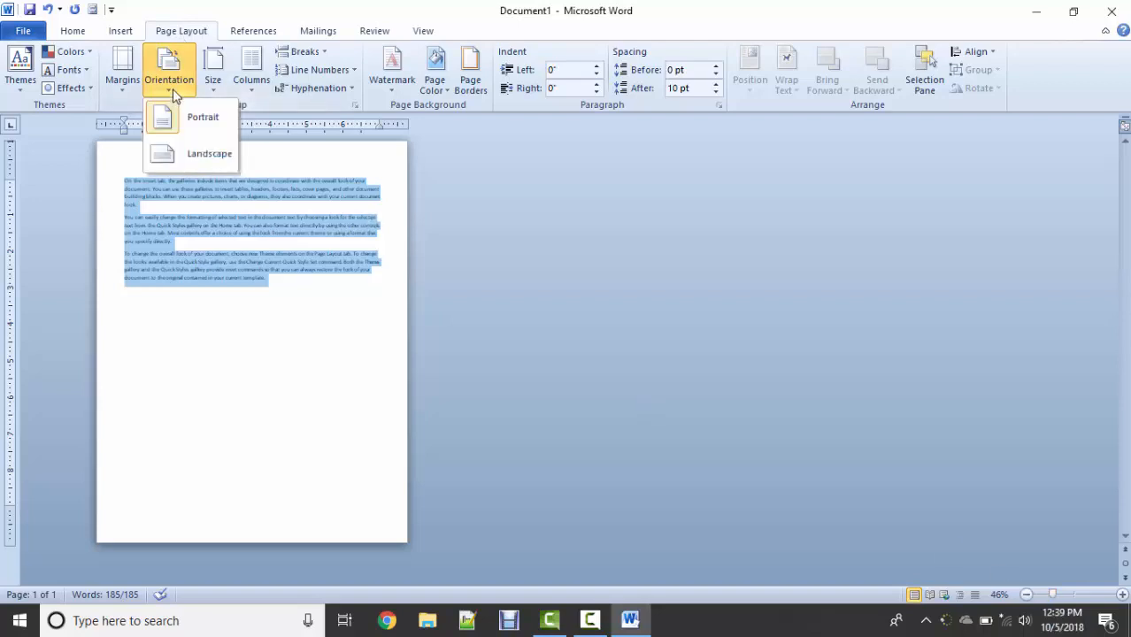
click(183, 165)
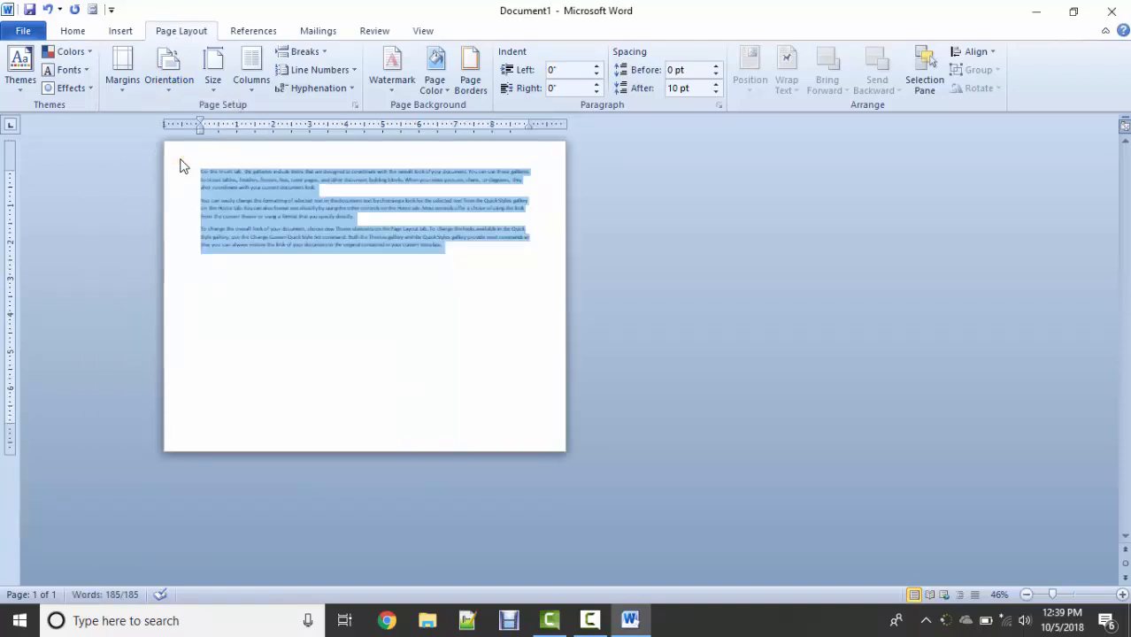
Return the page orientation to Portrait and select all of the text at 100% zoom.
click(169, 93)
click(169, 93)
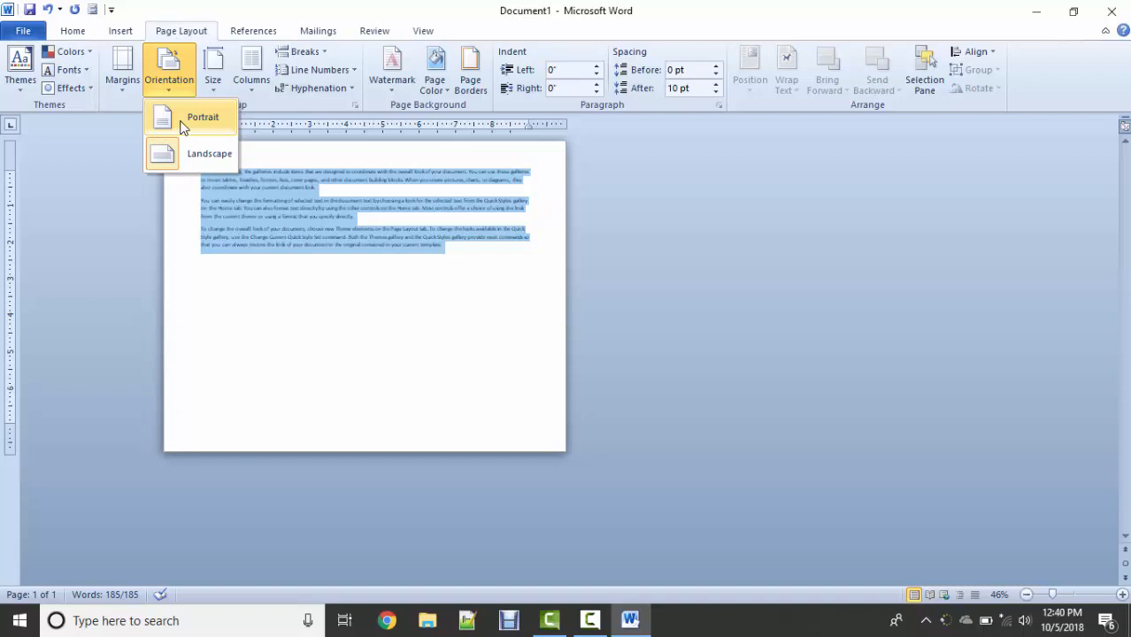
click(183, 122)
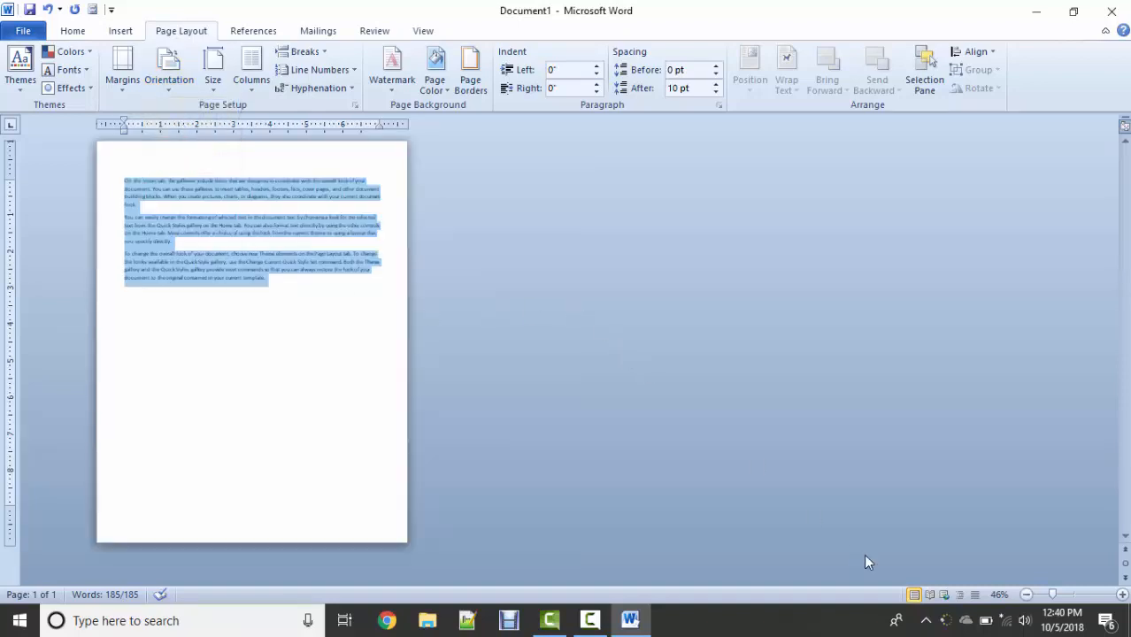
drag(1052, 595, 1074, 594)
key(ctrl+a)
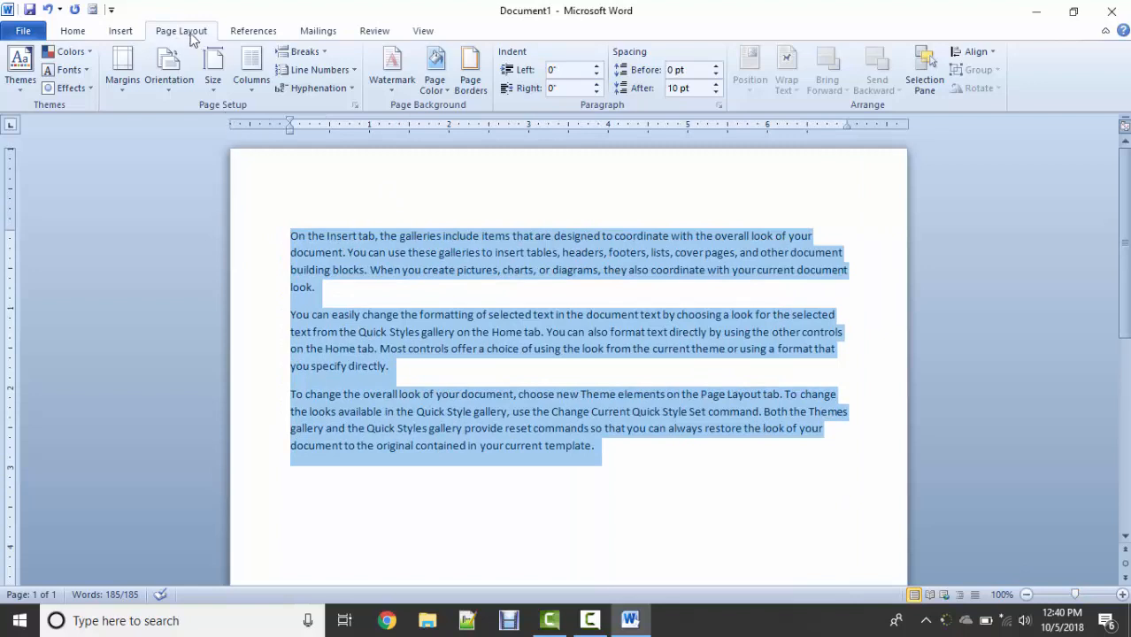
Examine the available paper sizes and the paper settings in Page Setup without changing them.
click(216, 89)
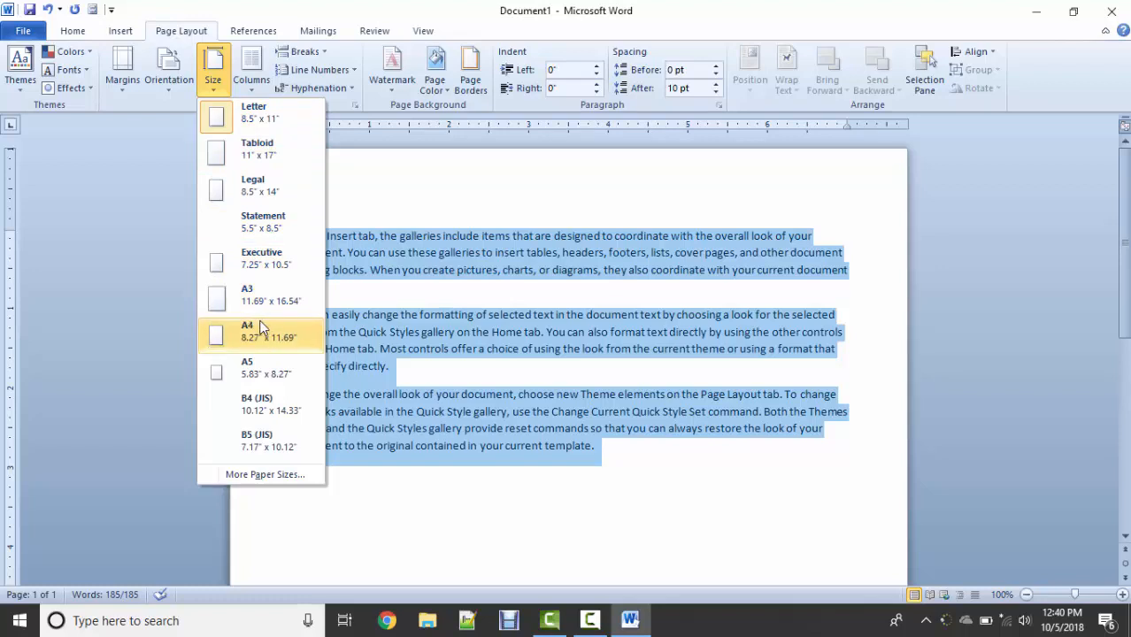
click(275, 474)
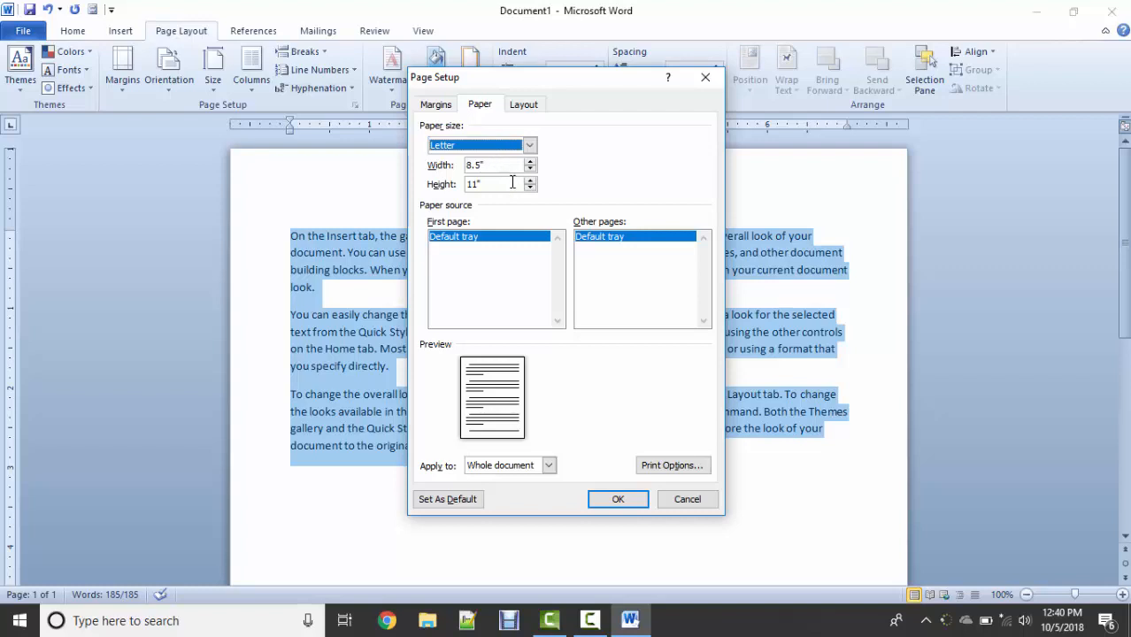
click(706, 79)
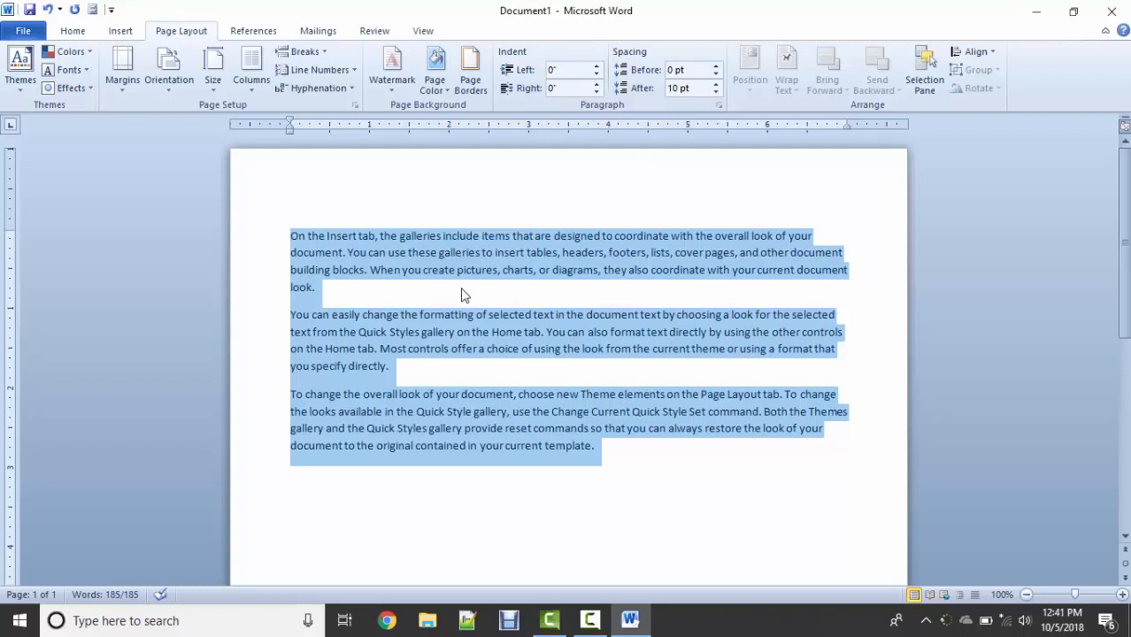
Lay out the selected text in two columns and change the layout to three columns.
click(258, 96)
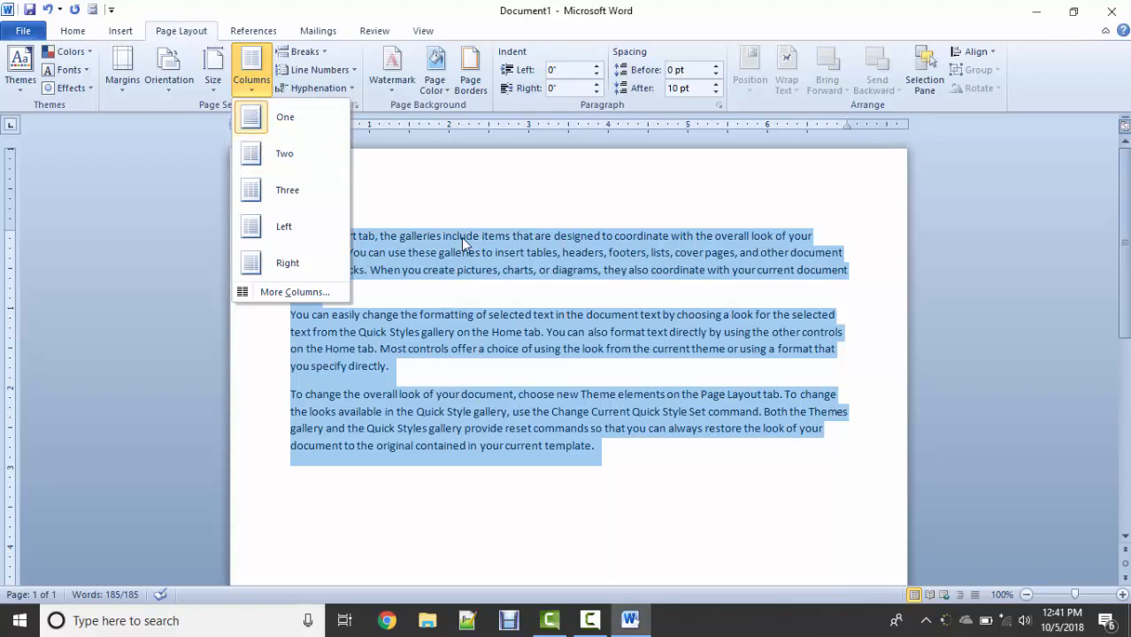
click(312, 168)
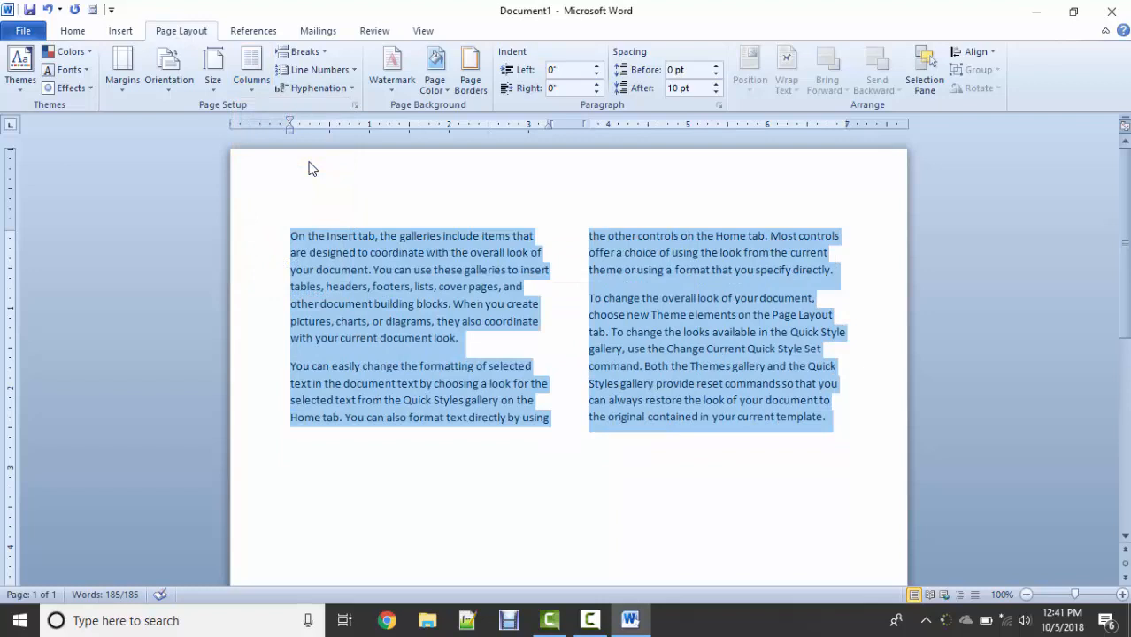
click(248, 90)
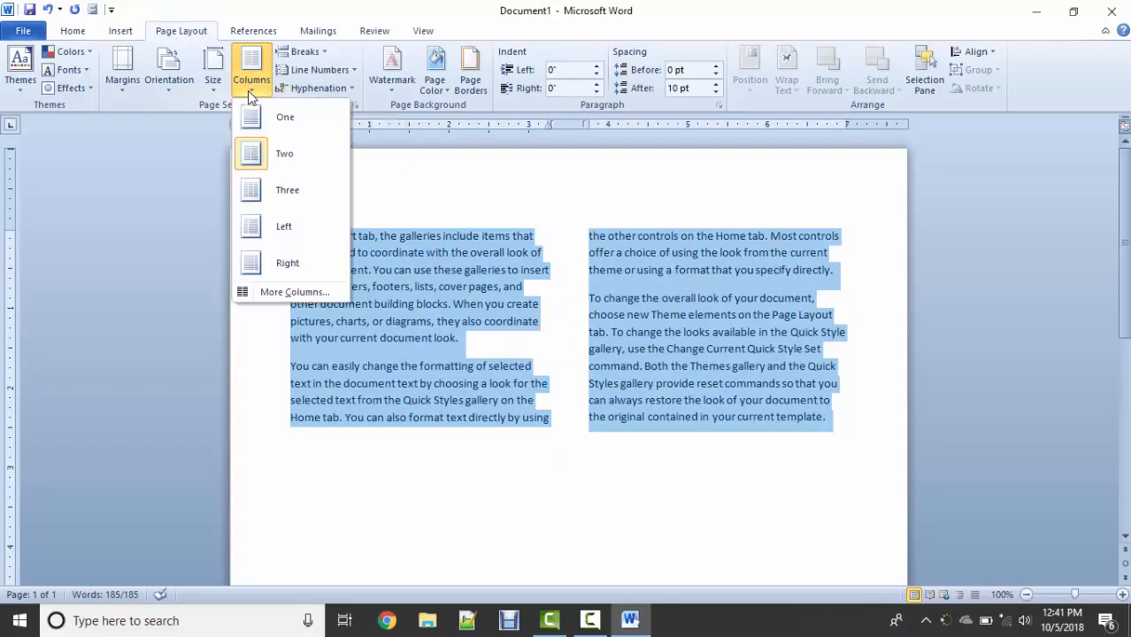
click(272, 200)
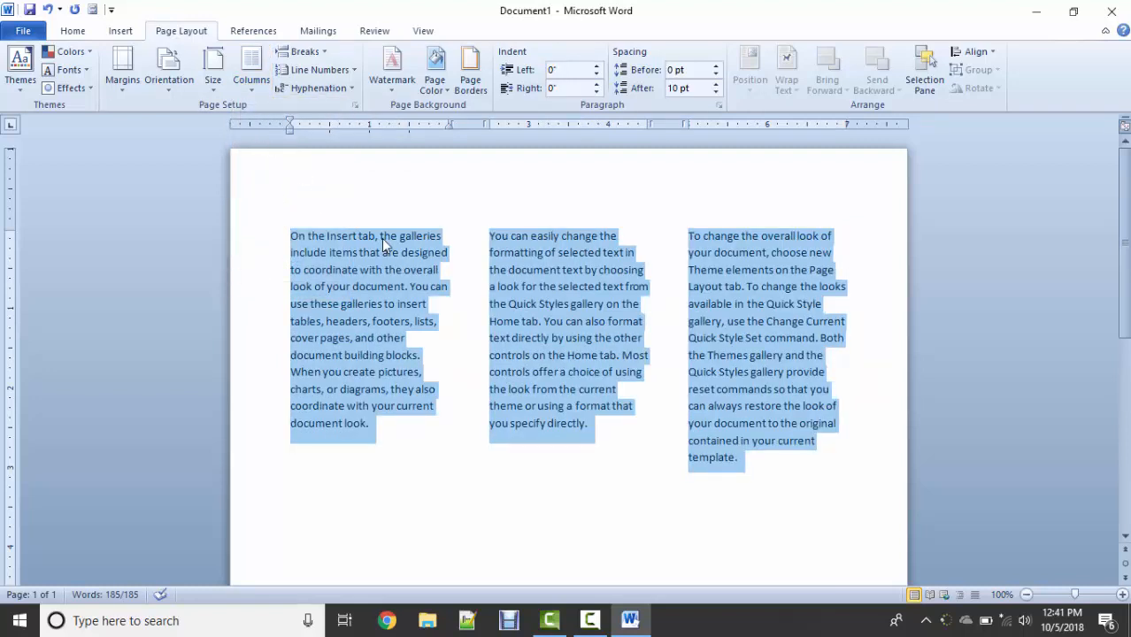
Add a dividing line between the three text columns, applied to the selected text.
click(257, 91)
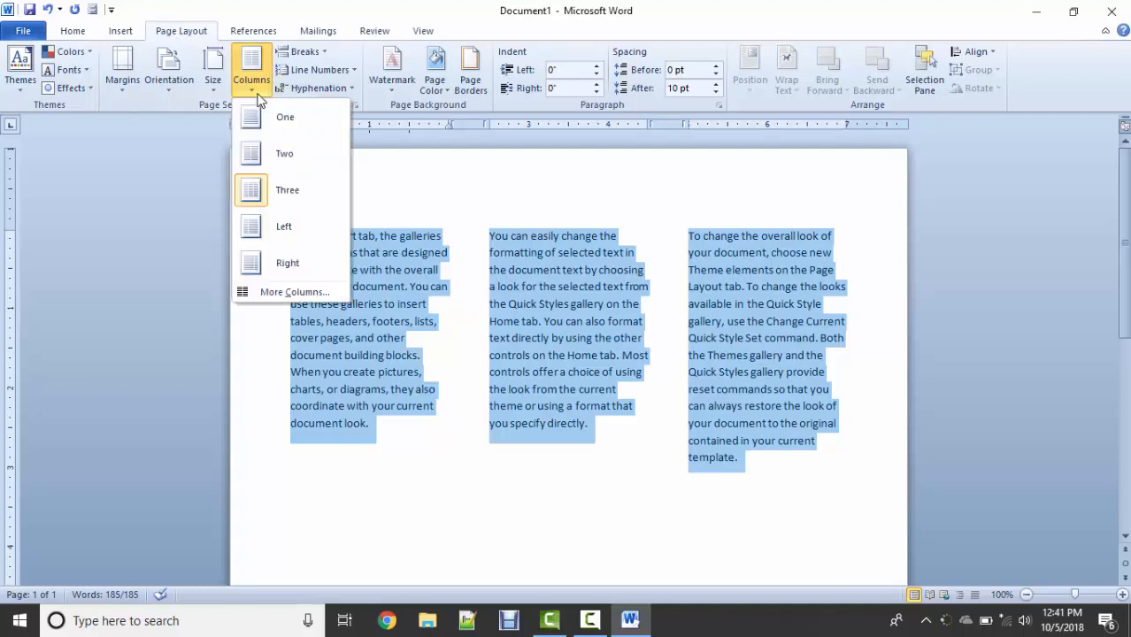
click(293, 297)
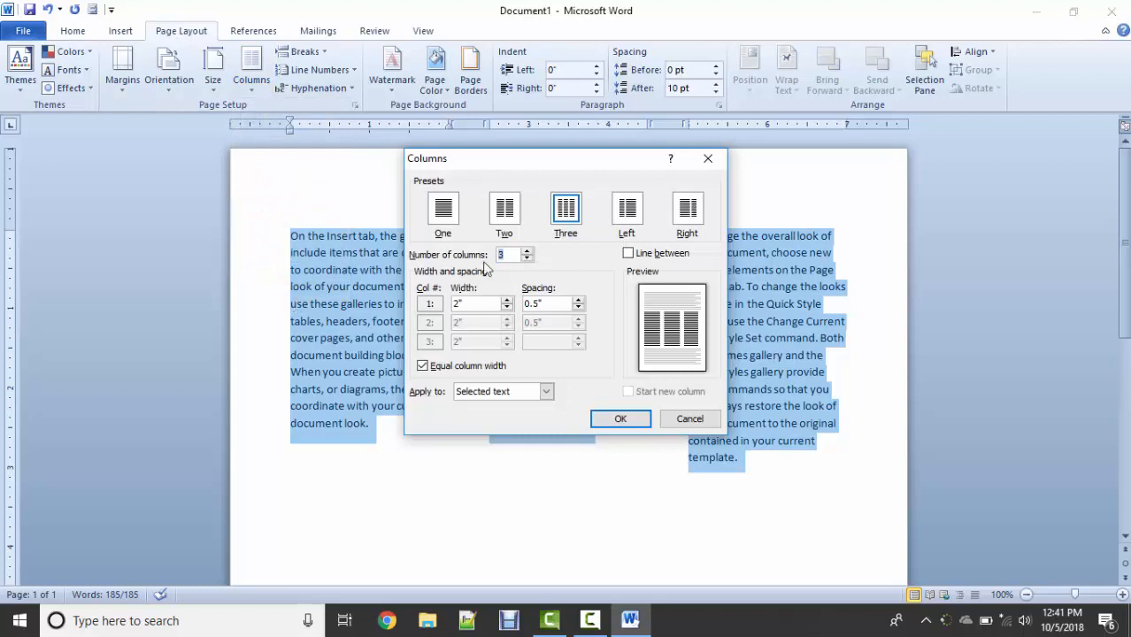
click(644, 257)
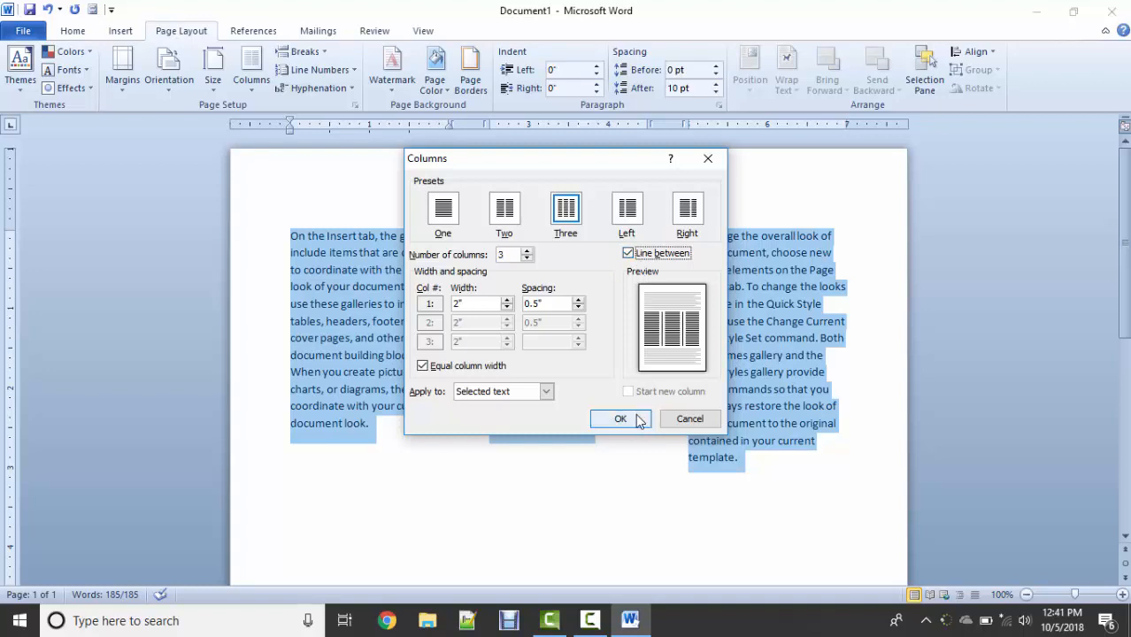
click(638, 420)
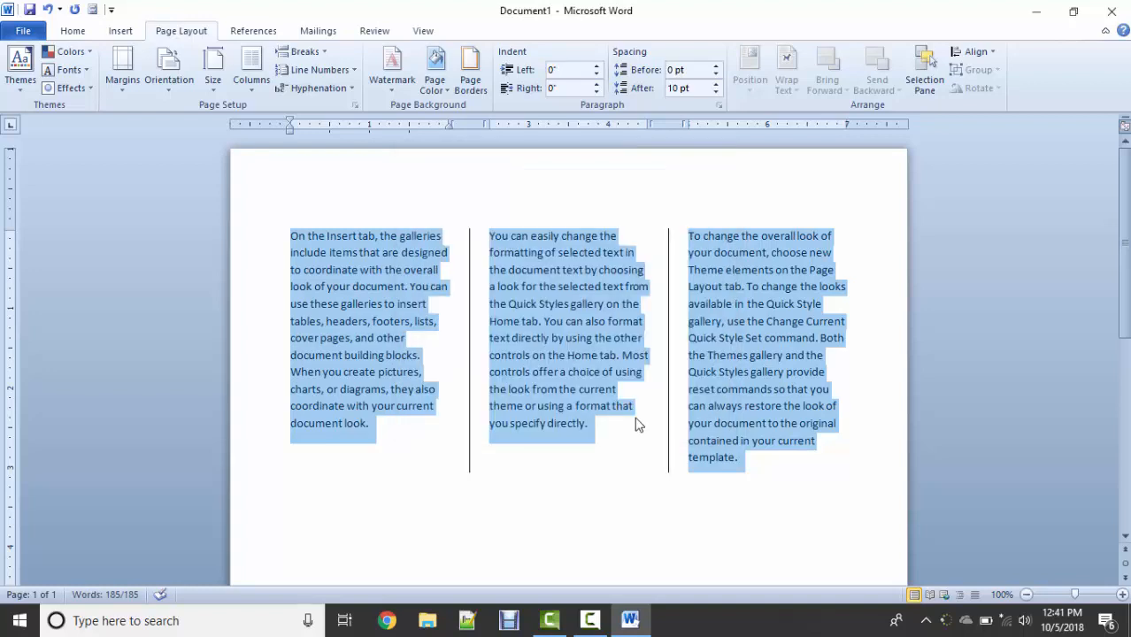
click(289, 237)
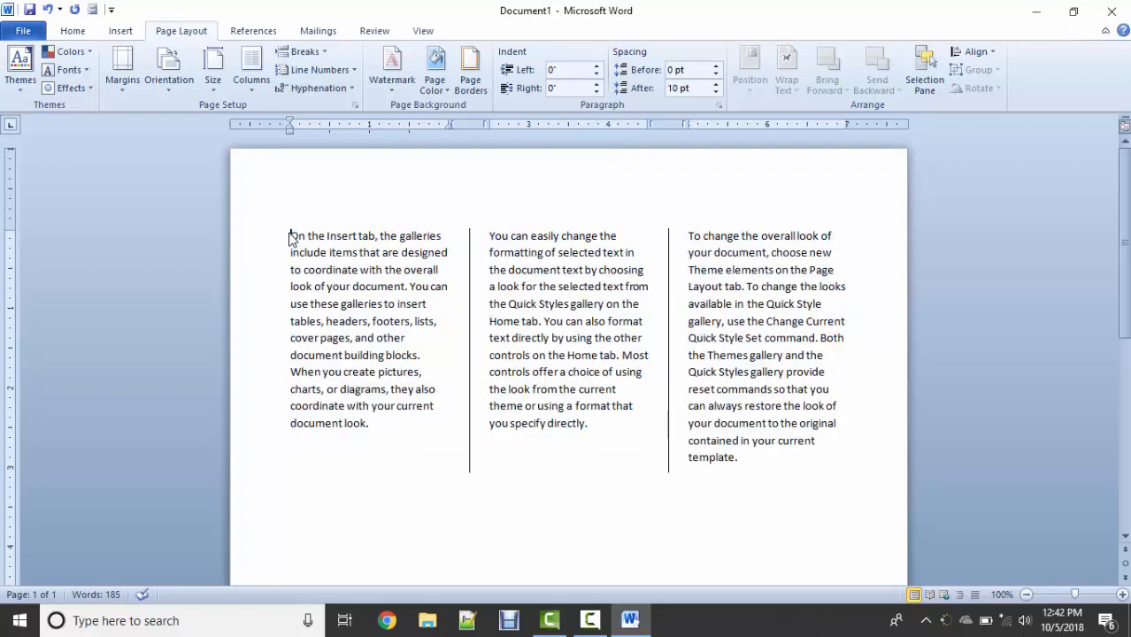
click(324, 56)
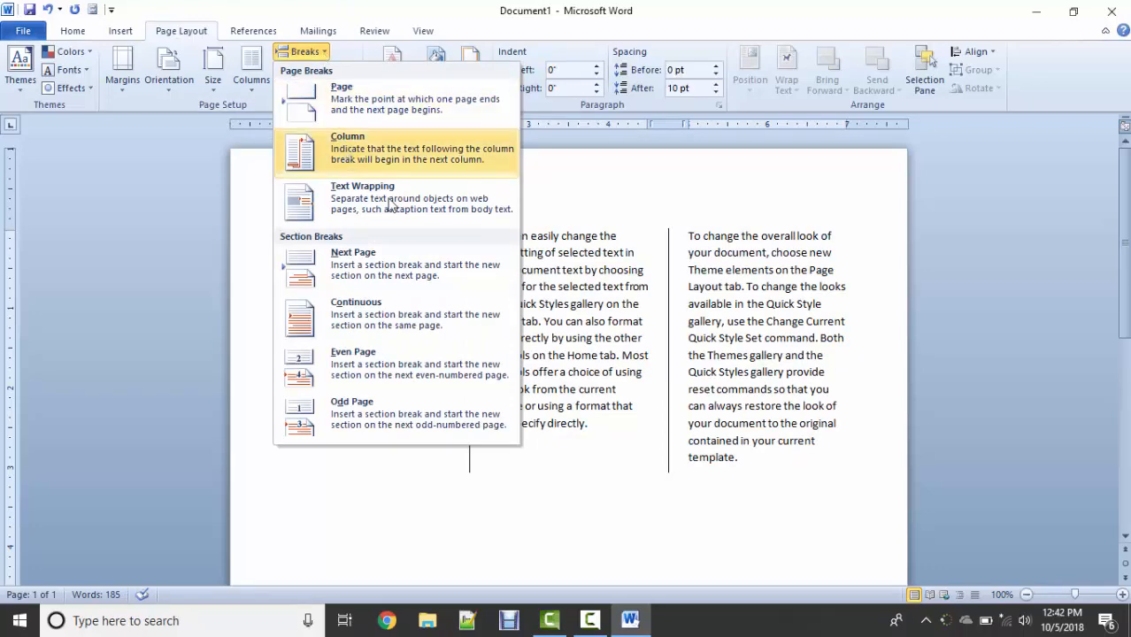
click(568, 296)
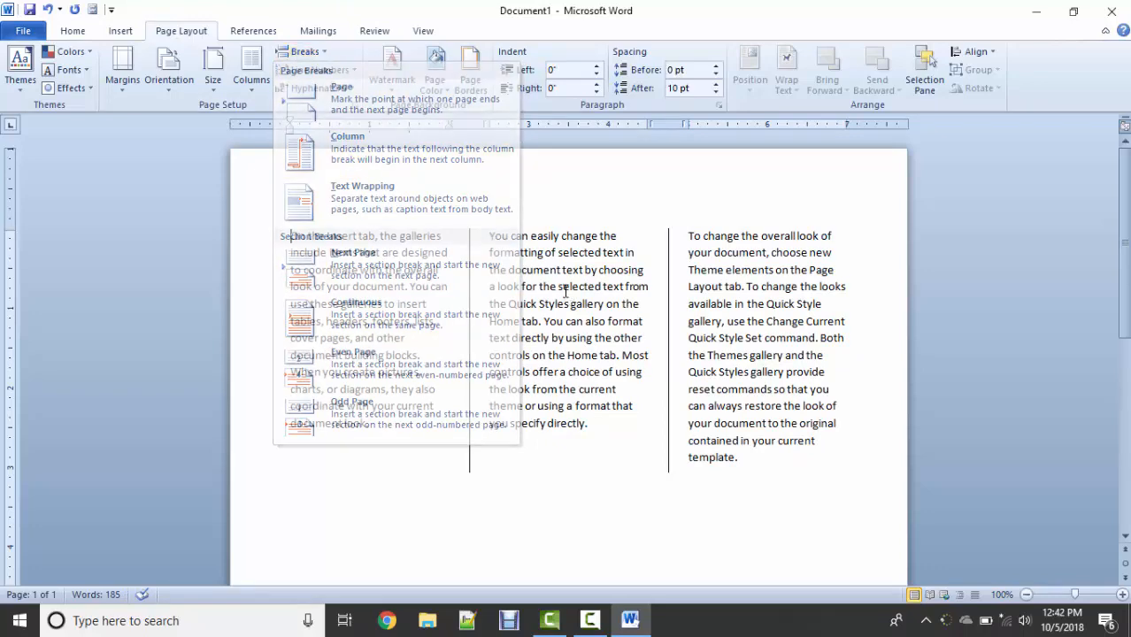
click(651, 288)
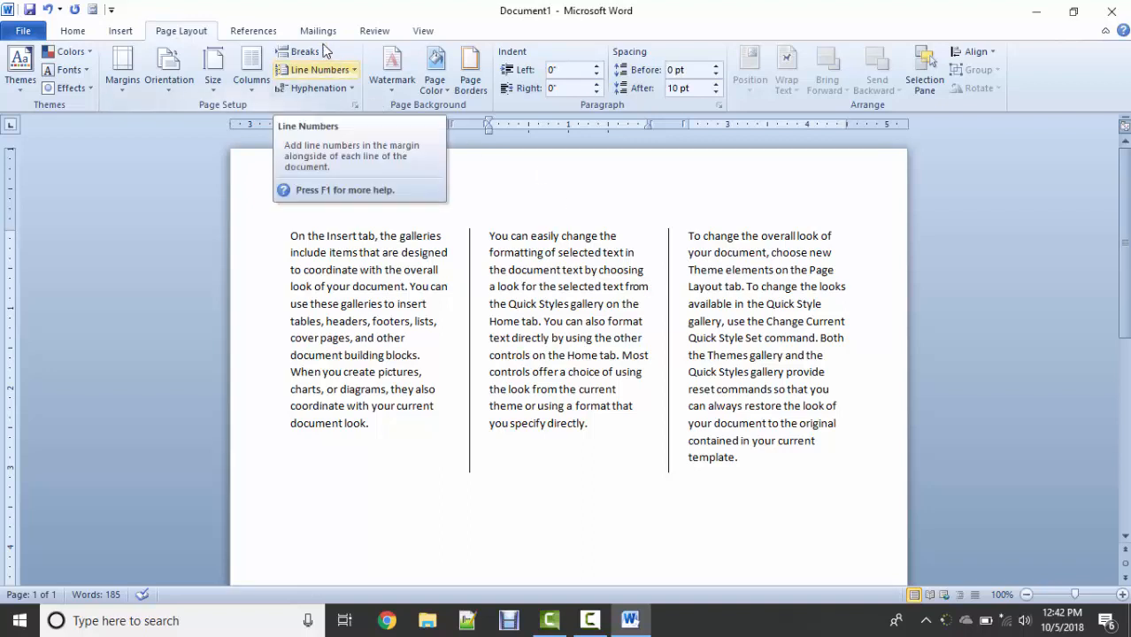
Insert a column break before "the Quick Styles gallery" in the second paragraph of the three-column text.
click(323, 54)
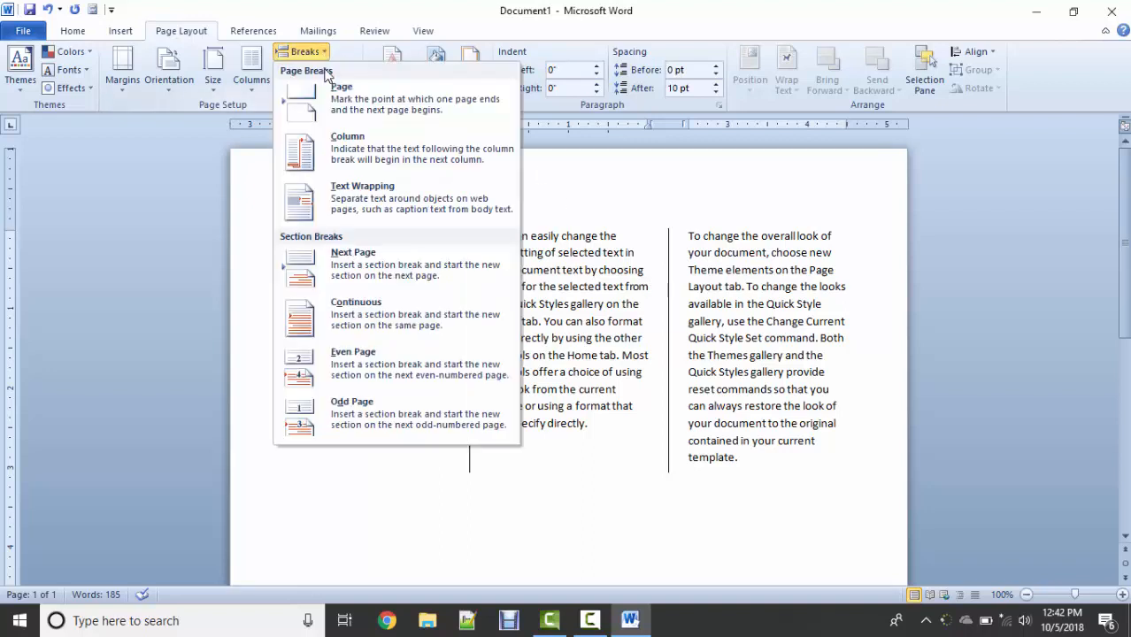
click(347, 146)
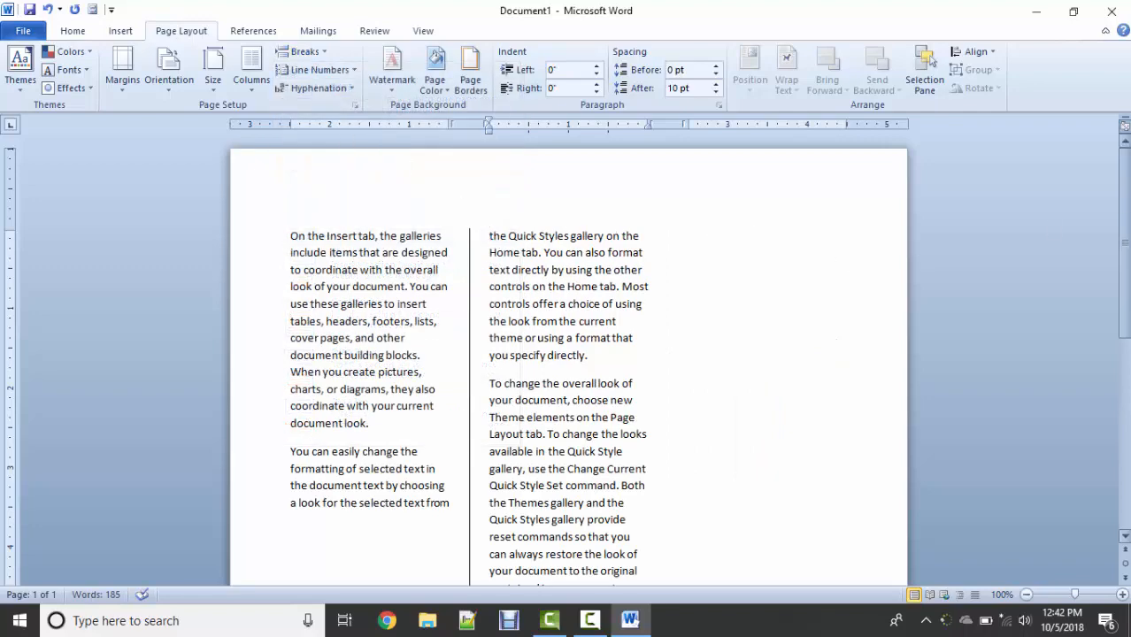
mouse_move(1125, 184)
mouse_down()
mouse_move(1125, 302)
mouse_move(1116, 202)
mouse_up()
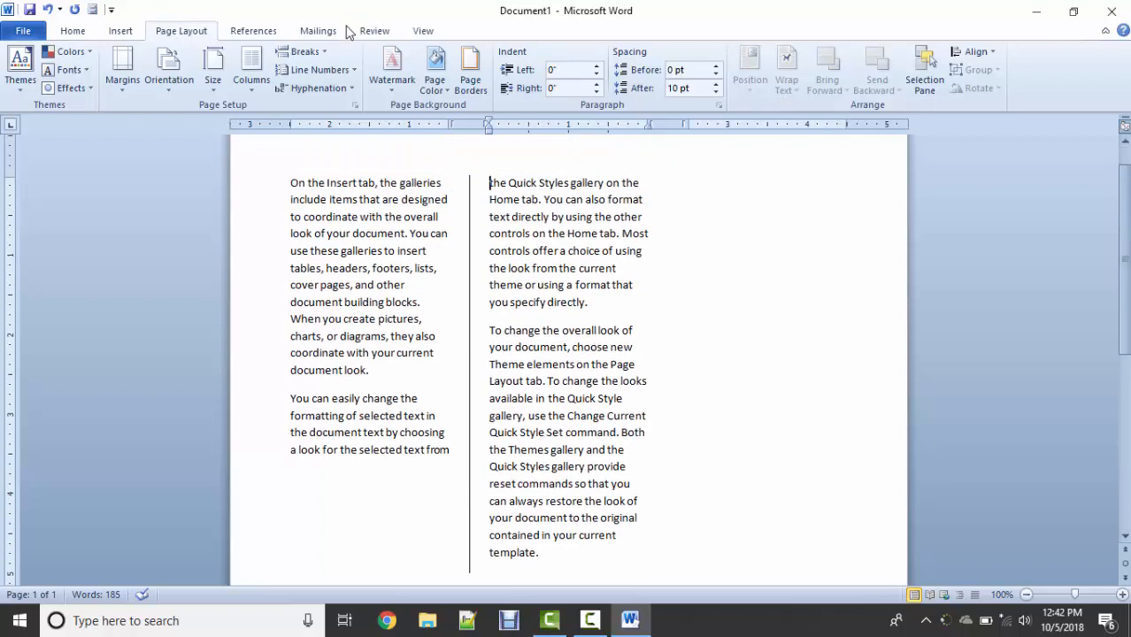
click(352, 71)
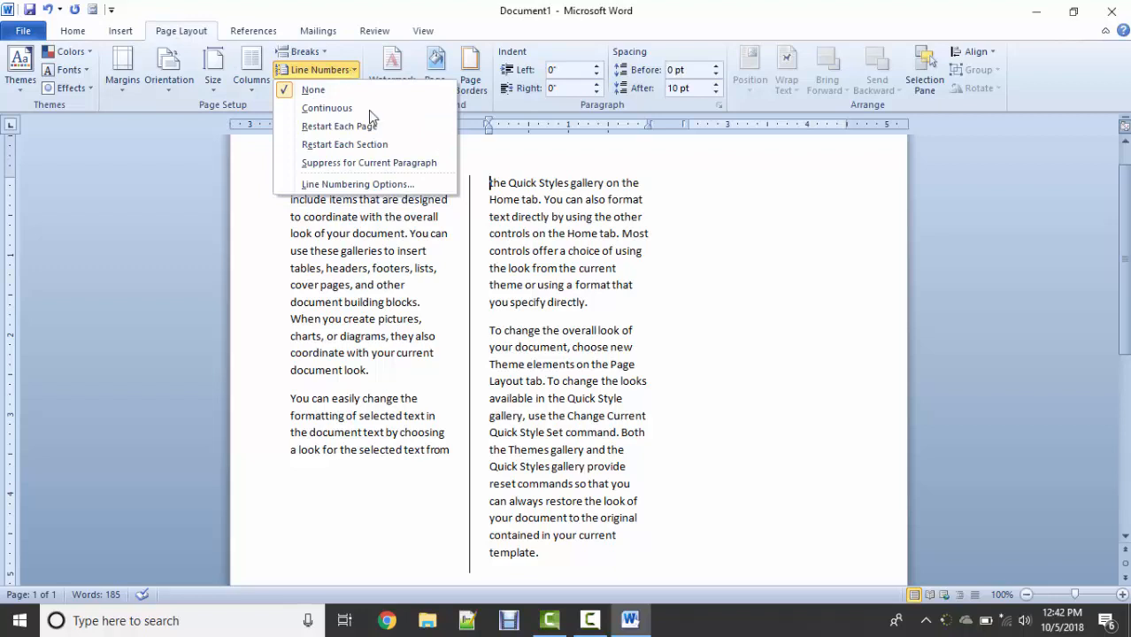
text(n)
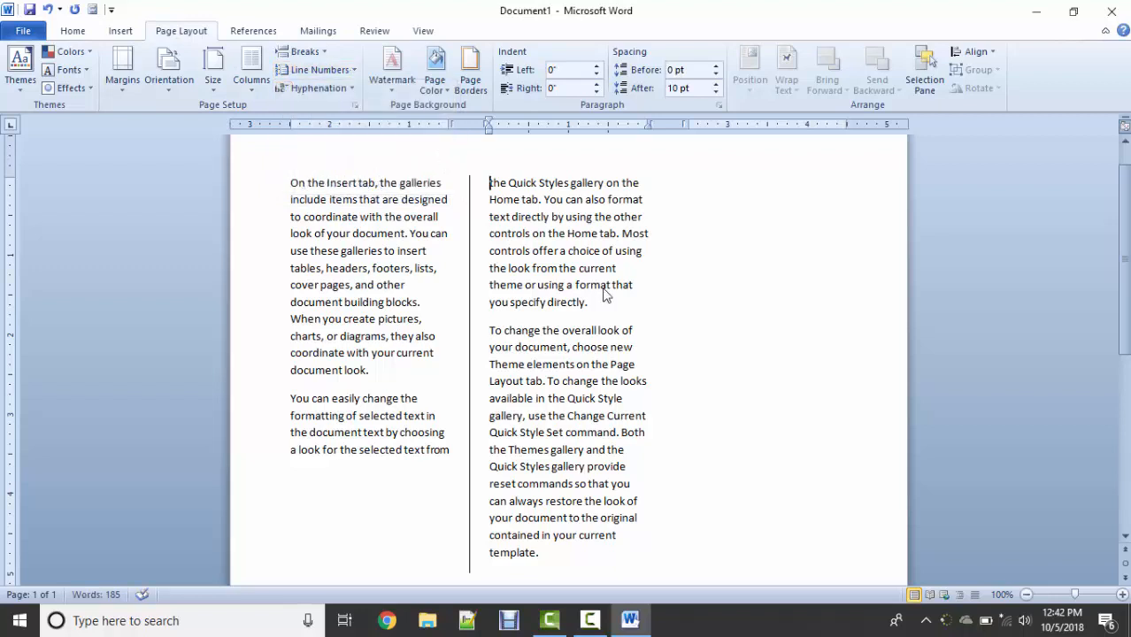
text(n)
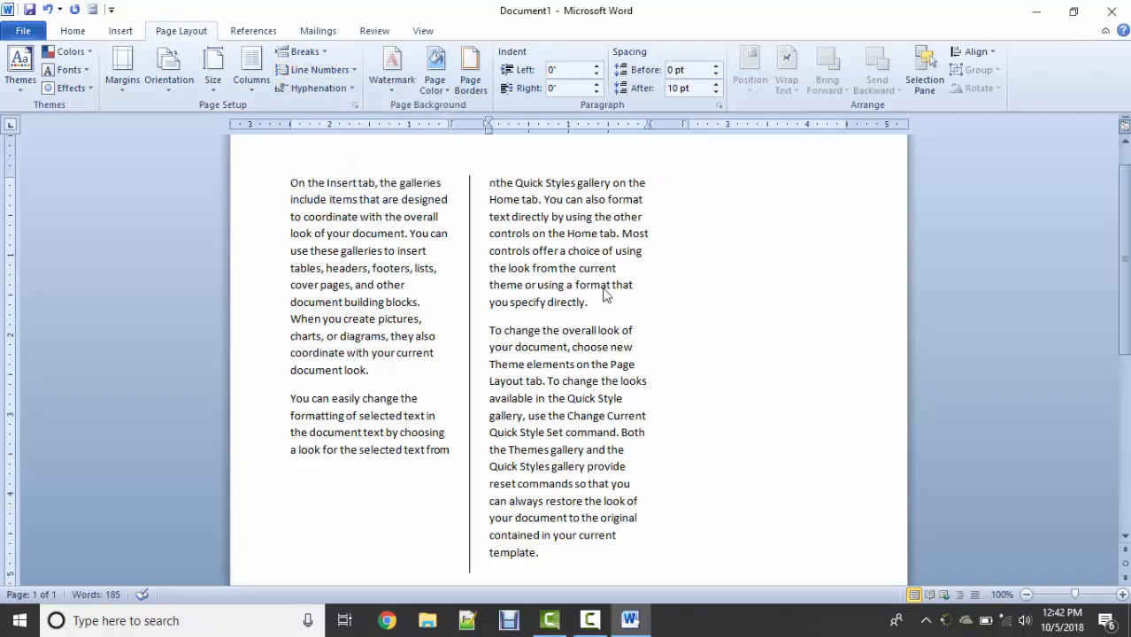
Create a new blank document, fill it with sample text using =rand(10,7), and show all its pages at 41% zoom.
key(ctrl+n)
text(=)
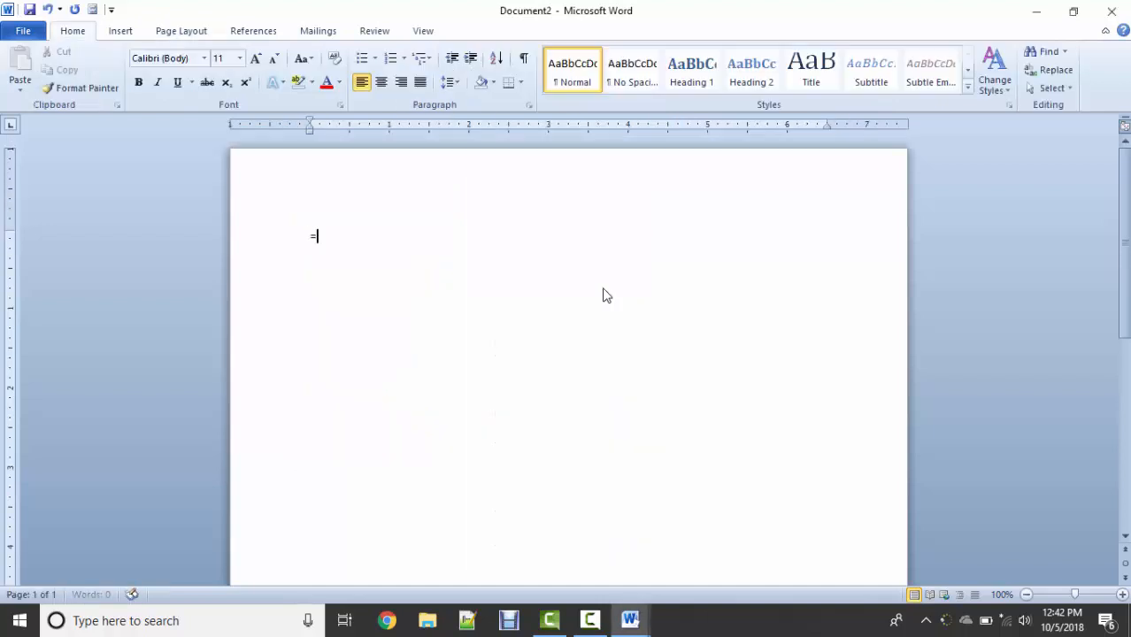
text(rand()10,7)
key(Return)
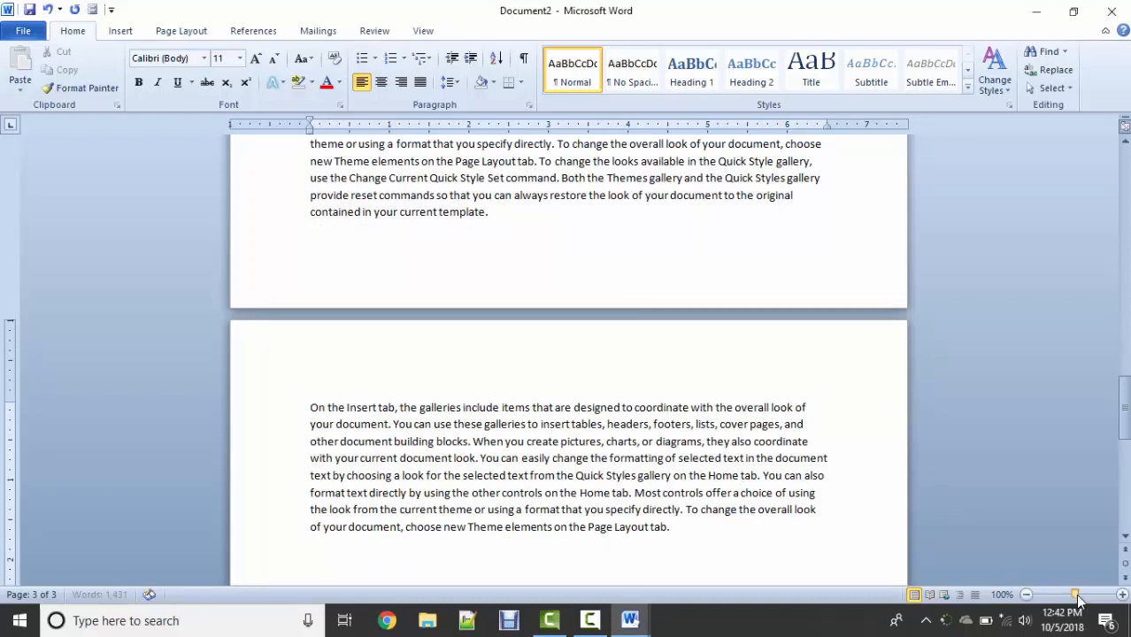
drag(1074, 595, 1053, 600)
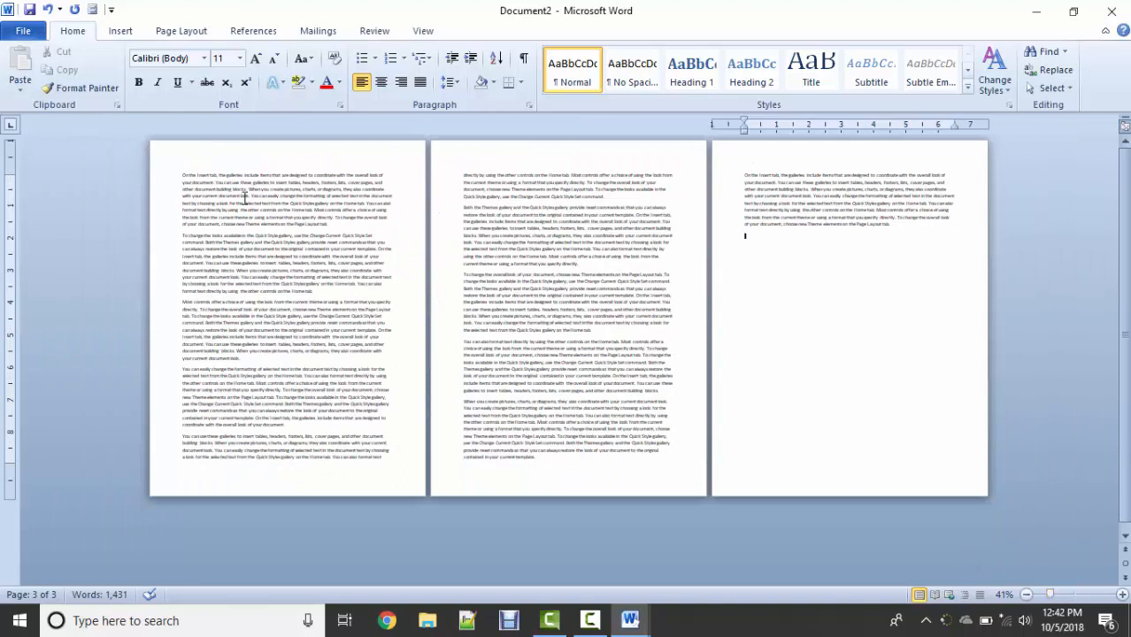
Examine how the sample text is spread over the first and second pages by selecting each page's text in turn.
drag(182, 176, 270, 324)
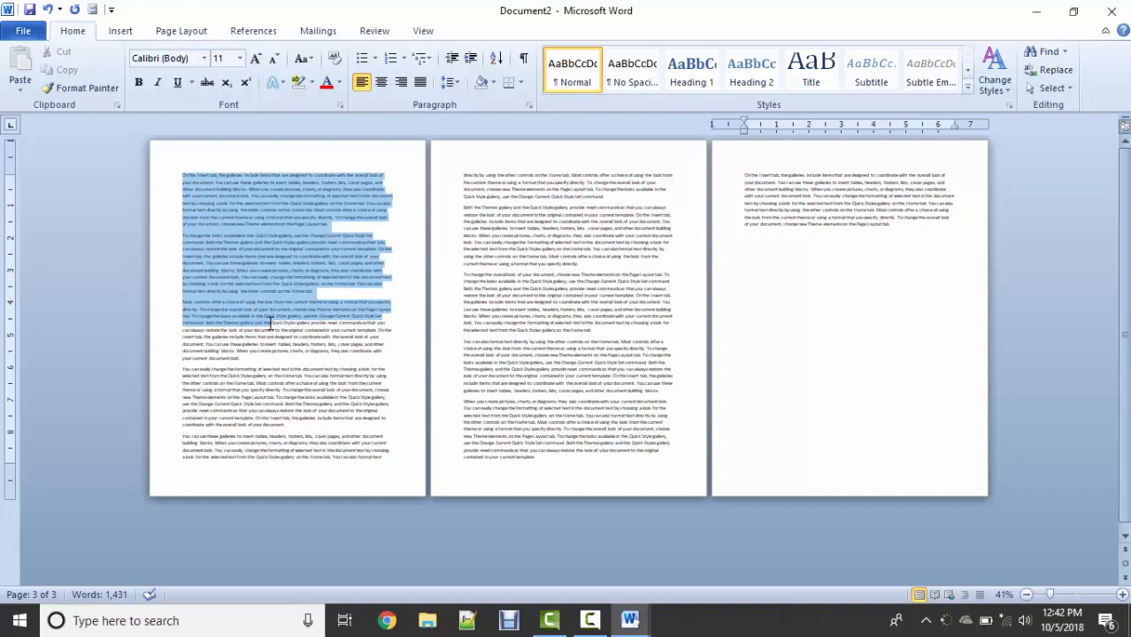
drag(270, 324, 270, 324)
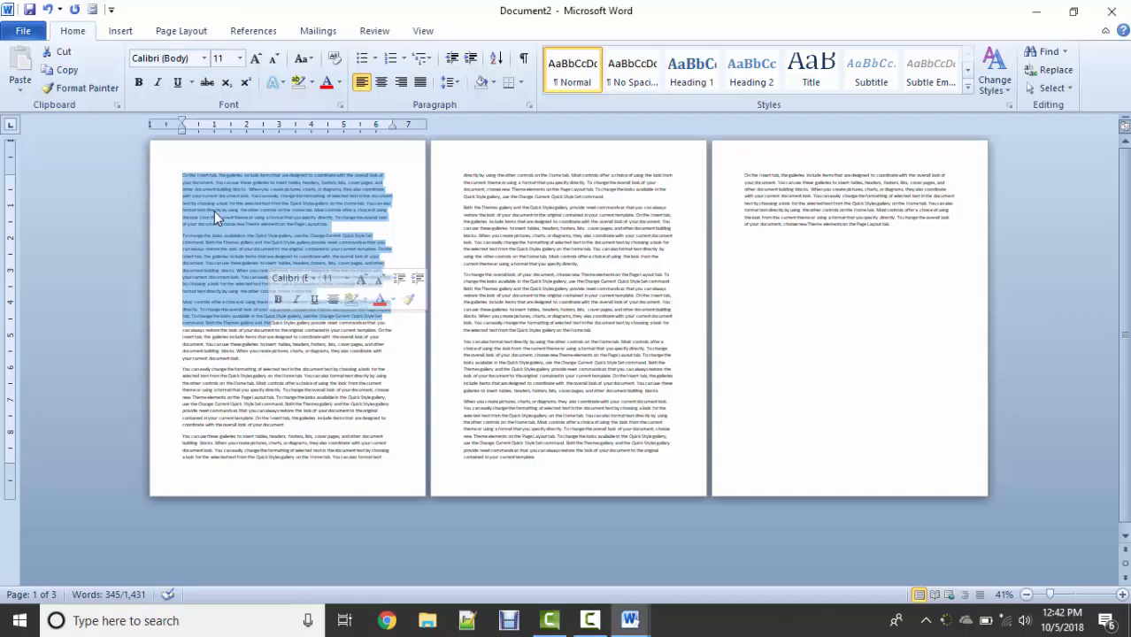
click(181, 176)
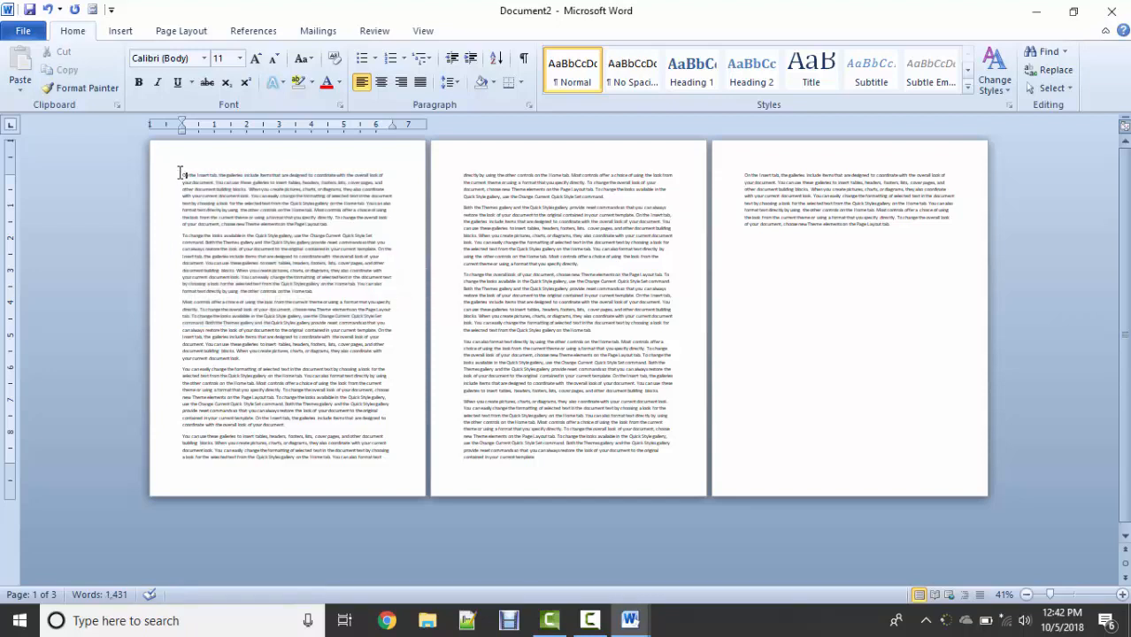
drag(180, 173, 390, 457)
click(463, 182)
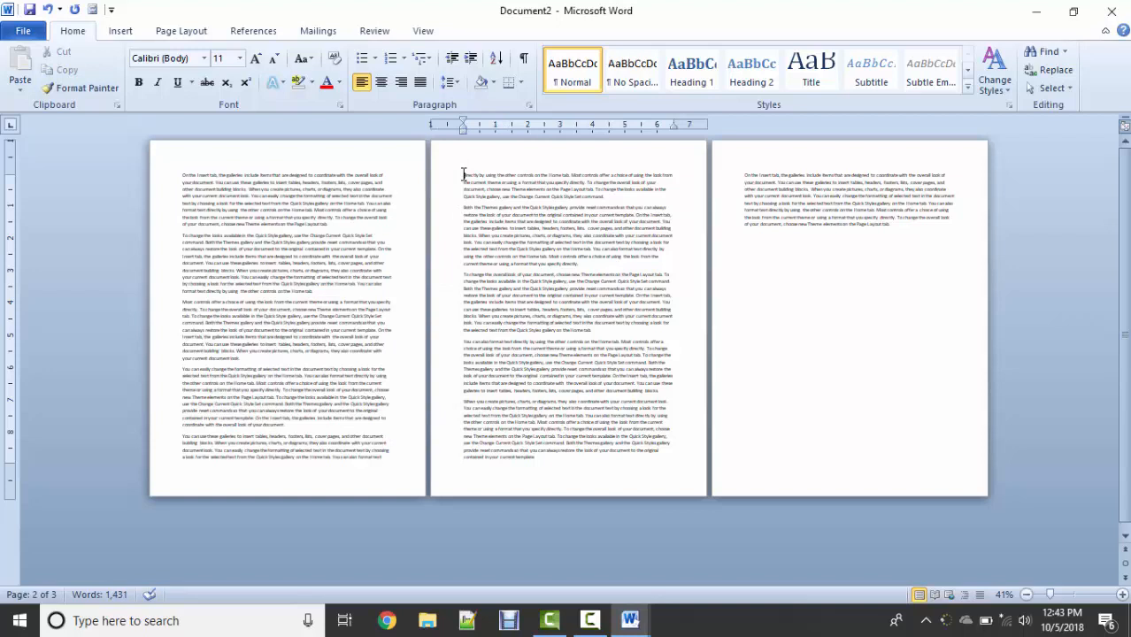
drag(463, 176, 550, 457)
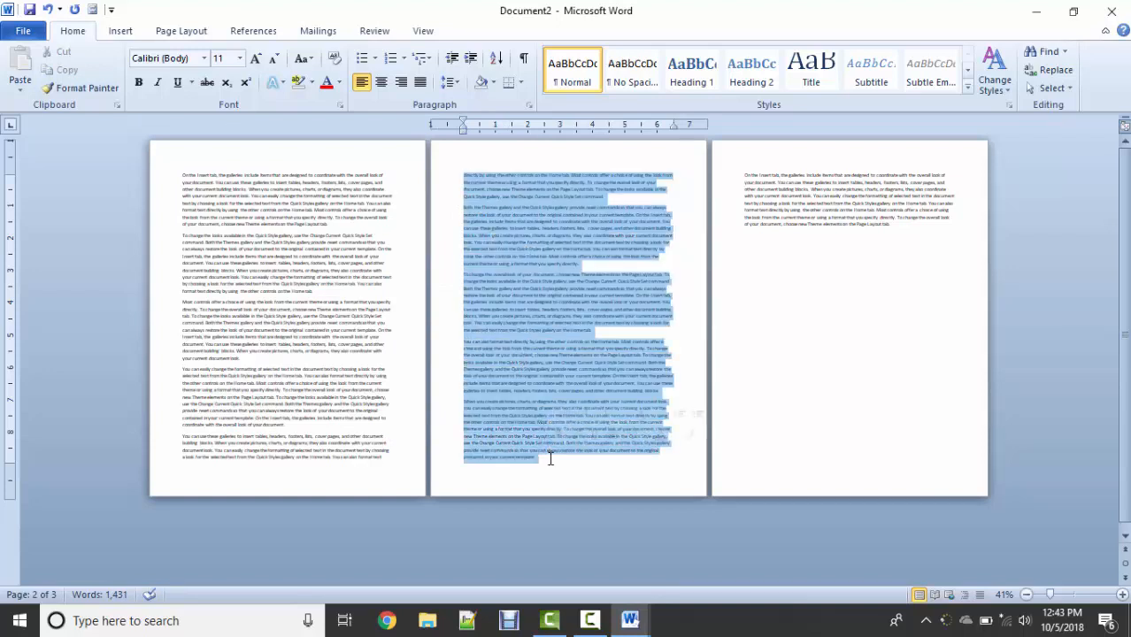
Apply Continuous line numbers to the document with the cursor at the beginning of the first page.
click(184, 178)
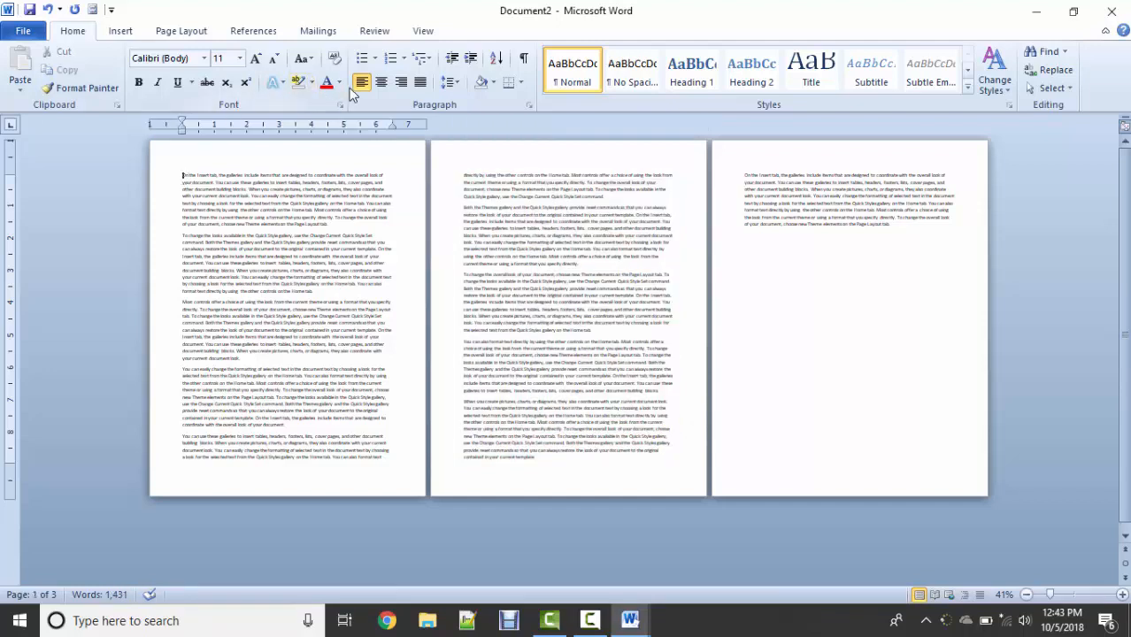
click(188, 32)
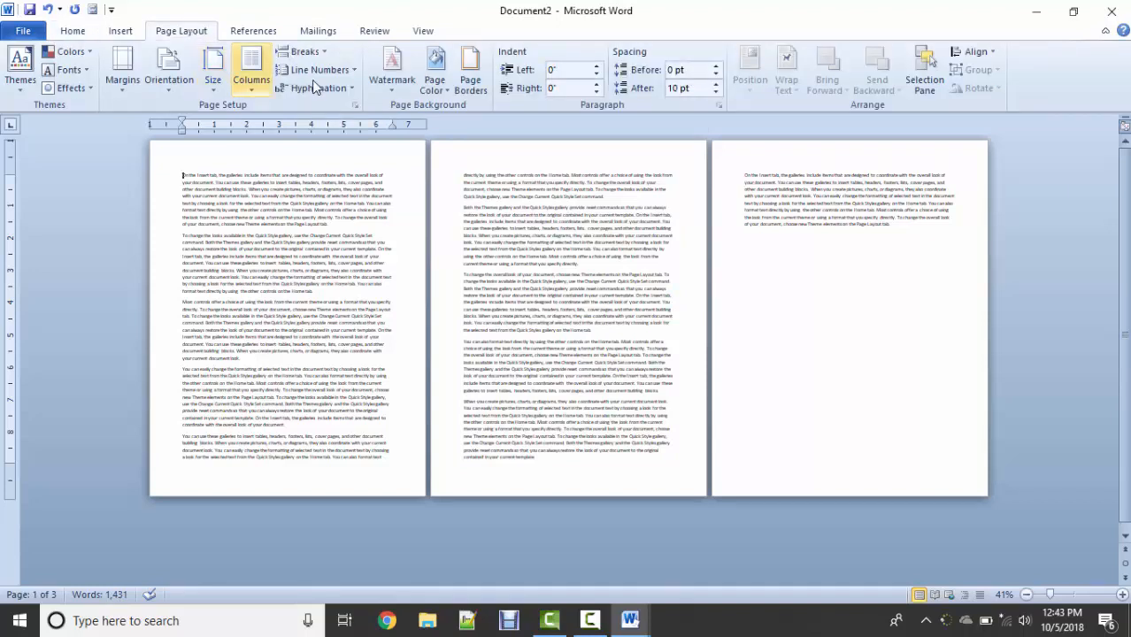
click(351, 71)
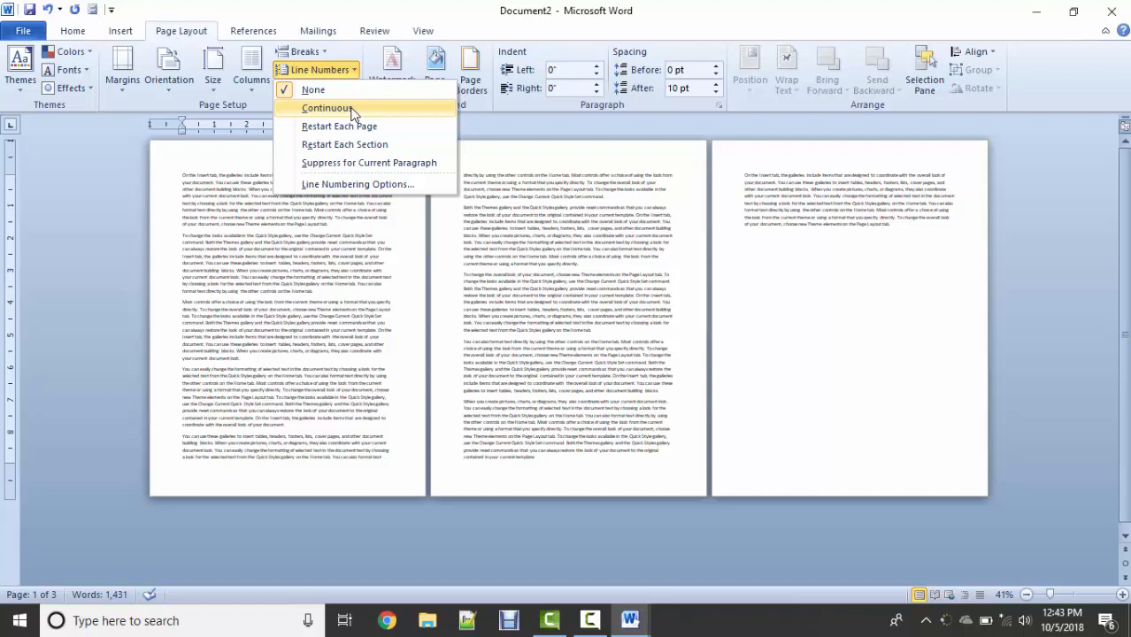
click(328, 108)
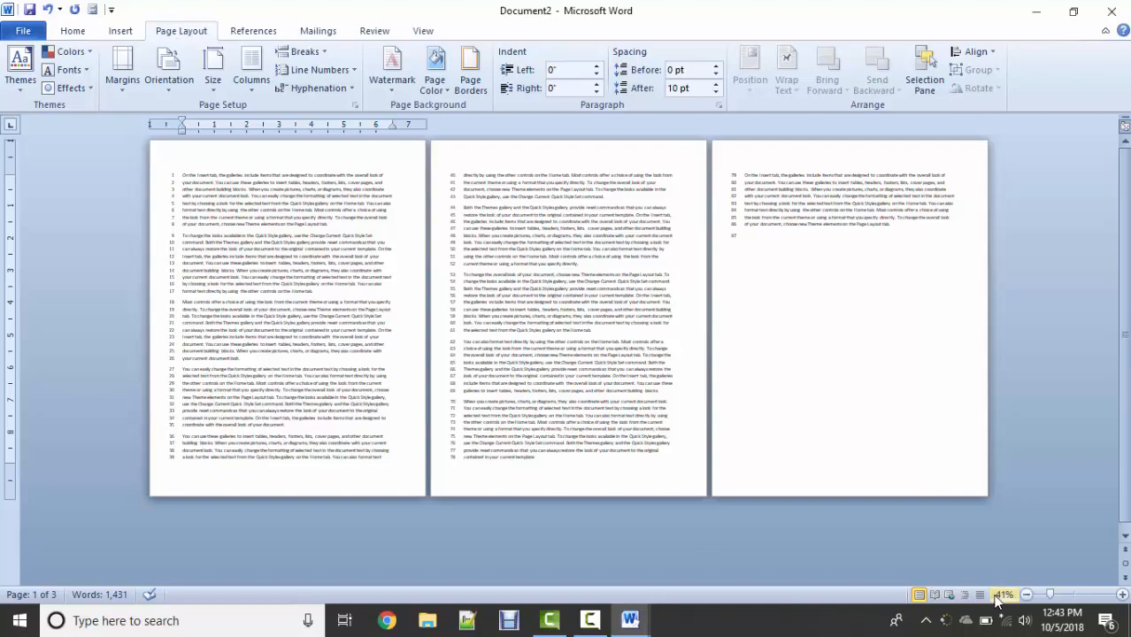
Examine at 100% zoom how the continuous line numbers run from the first page onto the second, and return to the first line.
drag(1051, 595, 1075, 595)
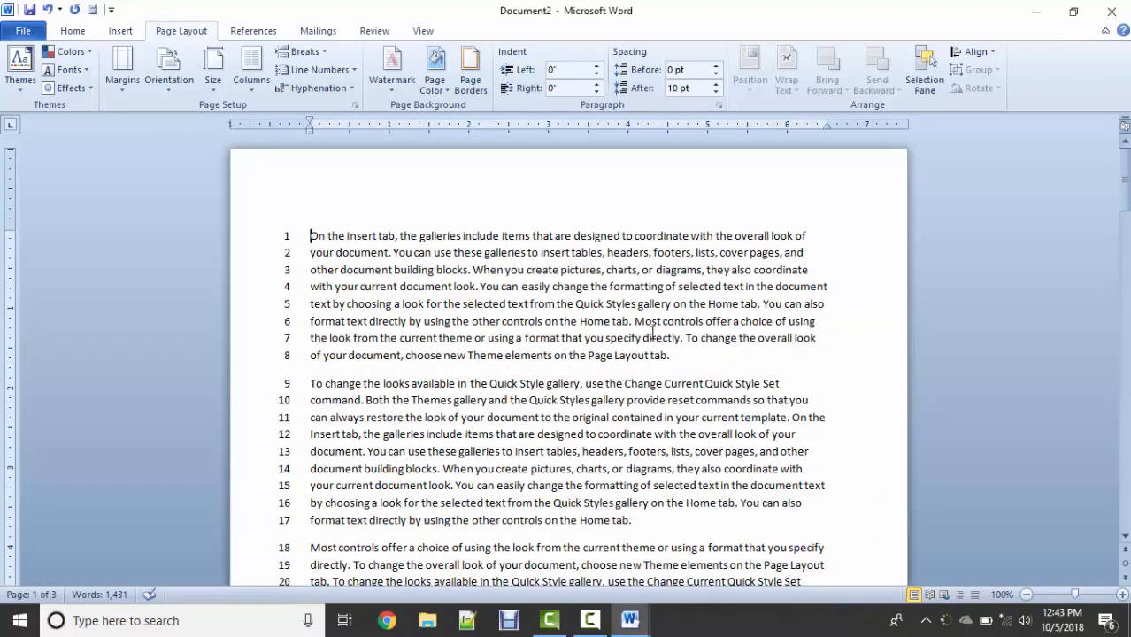
key(Down)
key(Down)
key(Down)
key(Down)
key(Down)
key(Down)
key(Down)
key(Down)
key(Down)
key(Down)
key(Down)
key(Down)
key(Down)
key(Down)
key(Down)
key(Down)
key(Down)
key(Down)
key(Down)
key(Down)
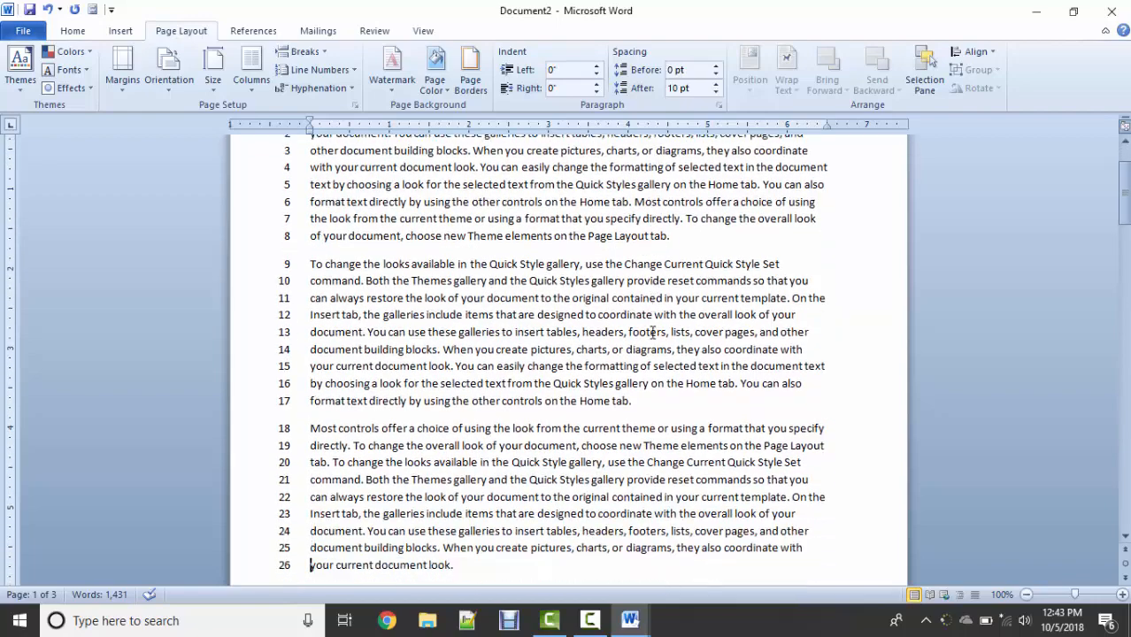
key(Down)
key(Down)
key(Down)
key(Down)
key(Down)
key(Down)
key(Down)
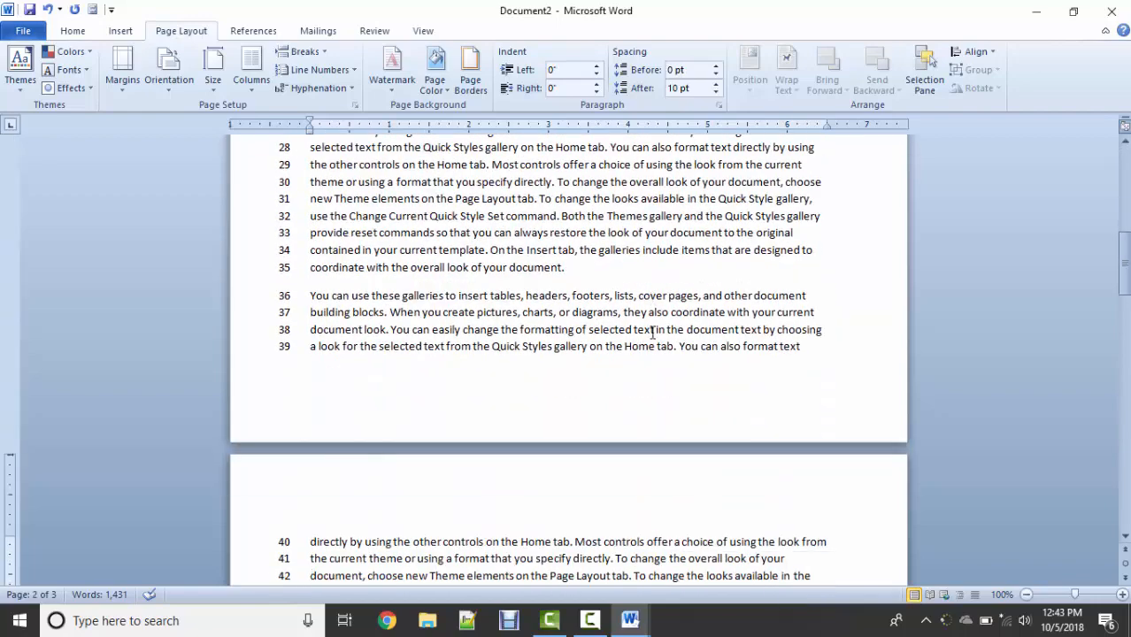
key(Down)
key(Down)
key(Down)
key(Down)
key(Down)
key(Down)
key(Down)
key(Down)
key(Down)
key(Down)
key(Down)
key(Down)
key(Down)
key(Down)
key(Down)
key(Down)
key(Down)
key(Down)
key(Down)
key(Down)
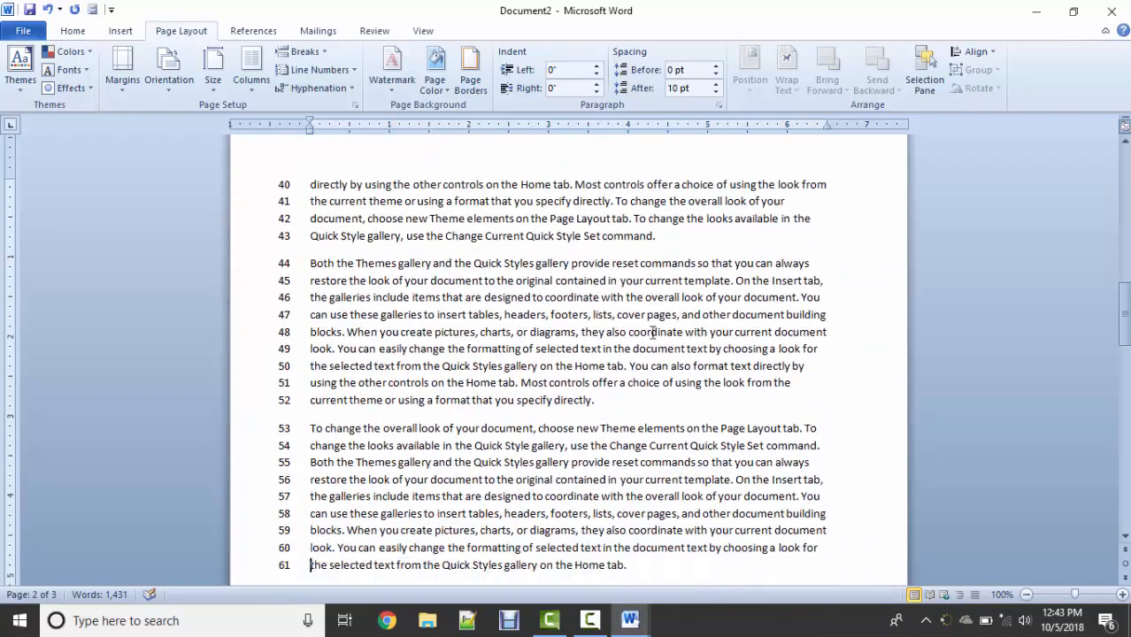
key(Up)
key(Up)
key(Up)
key(Up)
key(Up)
key(Up)
key(Up)
key(Up)
key(Up)
key(Up)
key(Up)
key(Up)
key(Up)
key(Up)
key(Up)
key(Up)
key(Up)
key(Up)
key(Up)
key(Up)
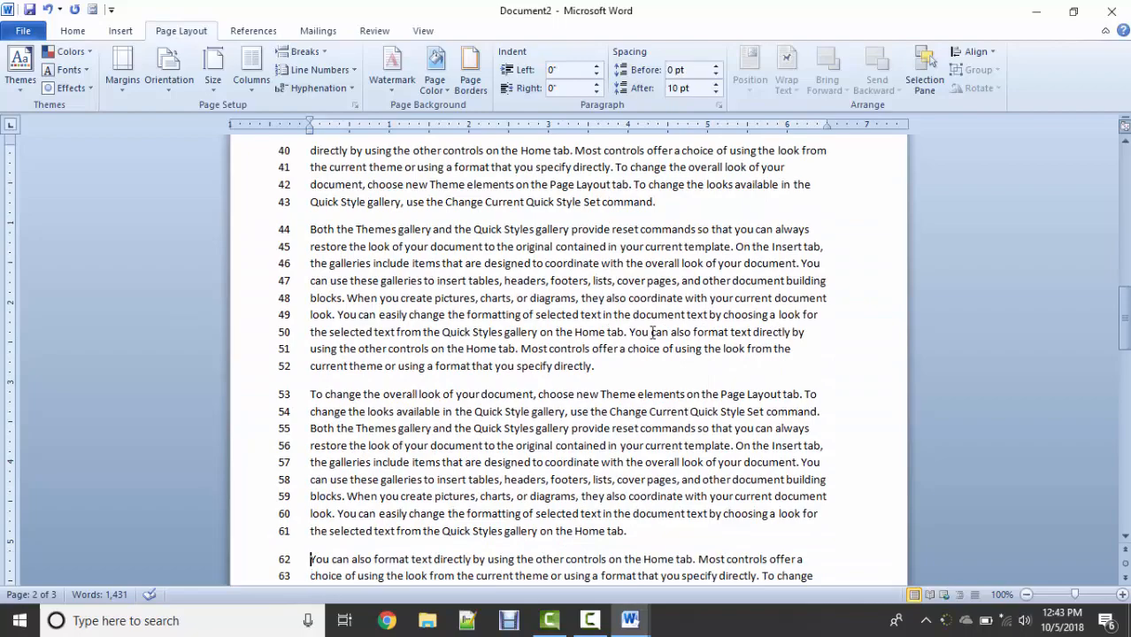
key(Up)
key(Up)
key(Up)
key(Up)
key(Up)
key(Up)
key(Up)
key(Up)
key(Up)
key(Up)
key(Up)
key(Up)
key(Up)
key(Up)
key(Up)
key(Up)
key(Up)
key(Up)
key(Up)
key(Up)
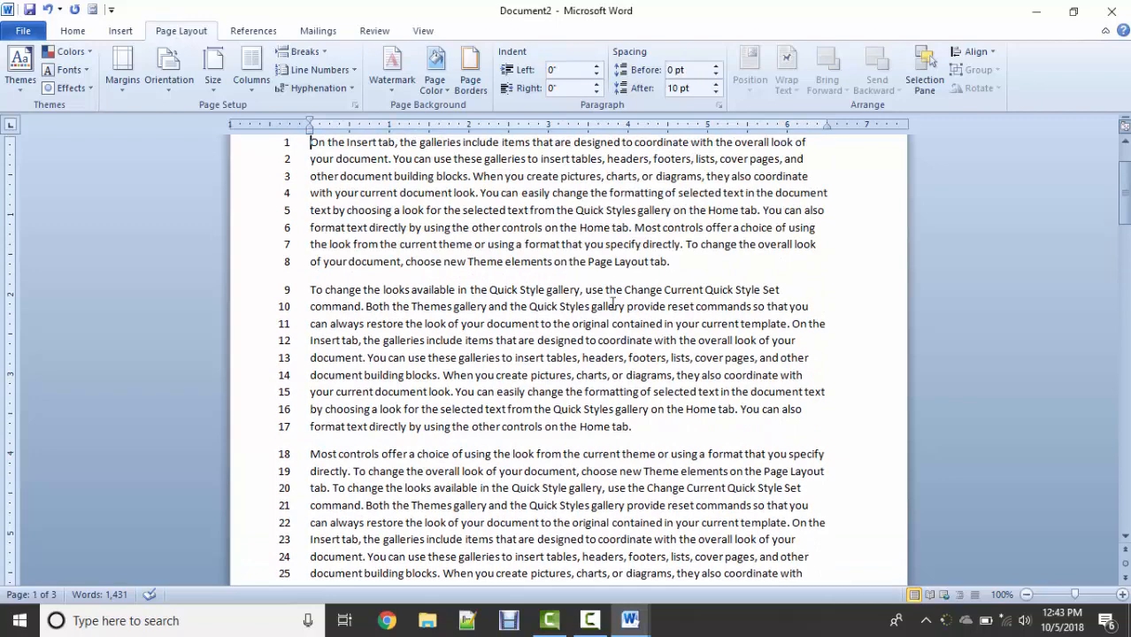
Change the line numbering to Restart Each Page and check the numbers where the second page begins.
click(354, 70)
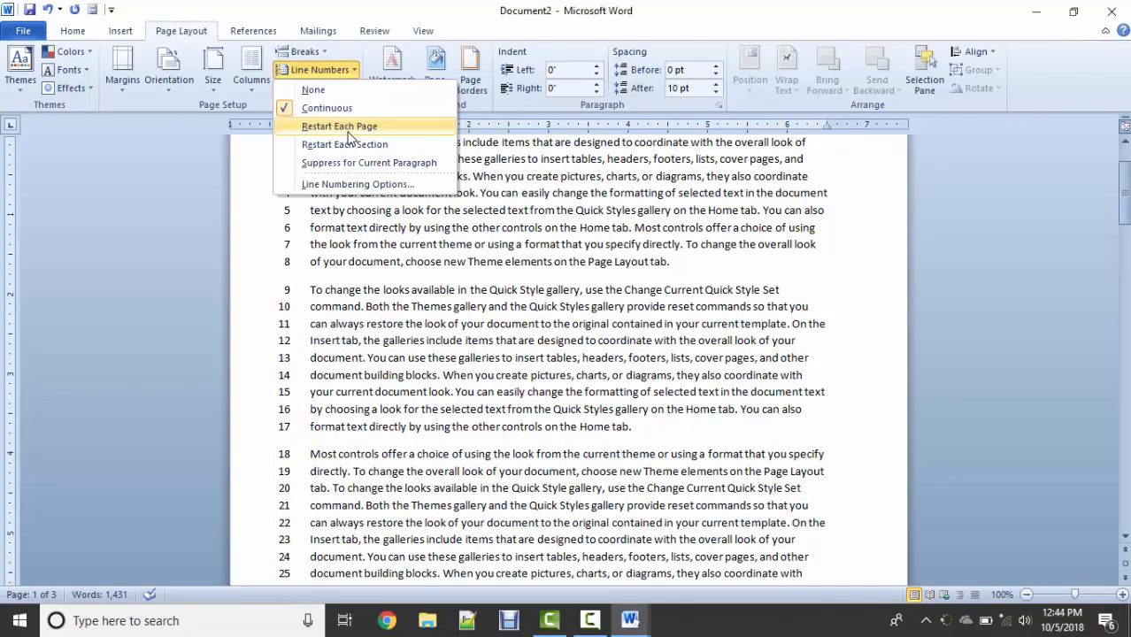
click(350, 134)
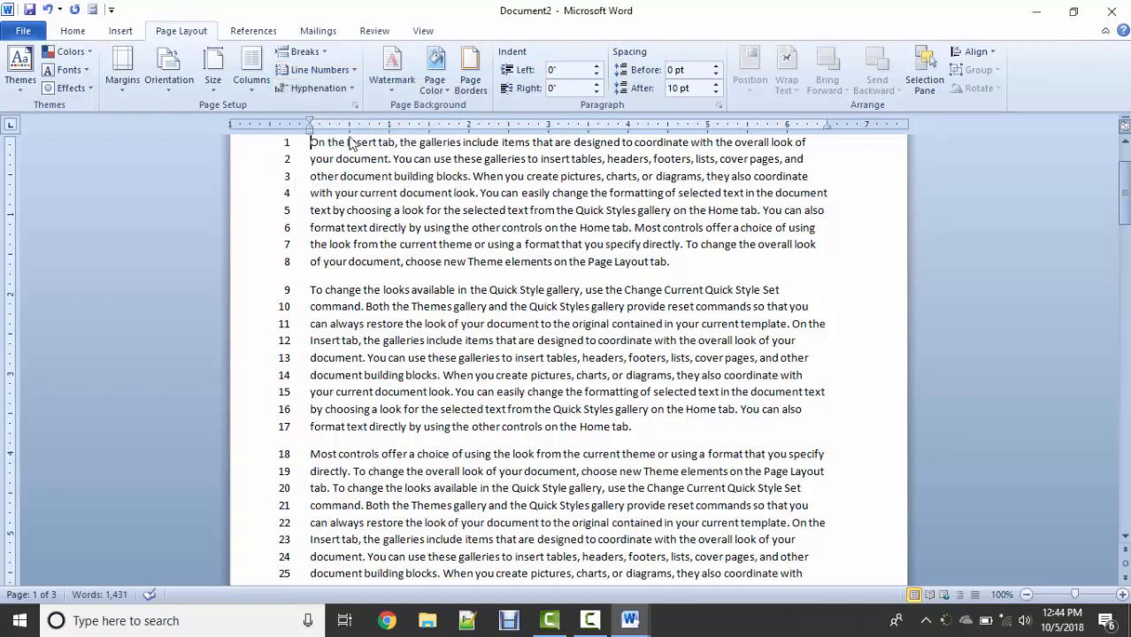
drag(1127, 189, 1127, 284)
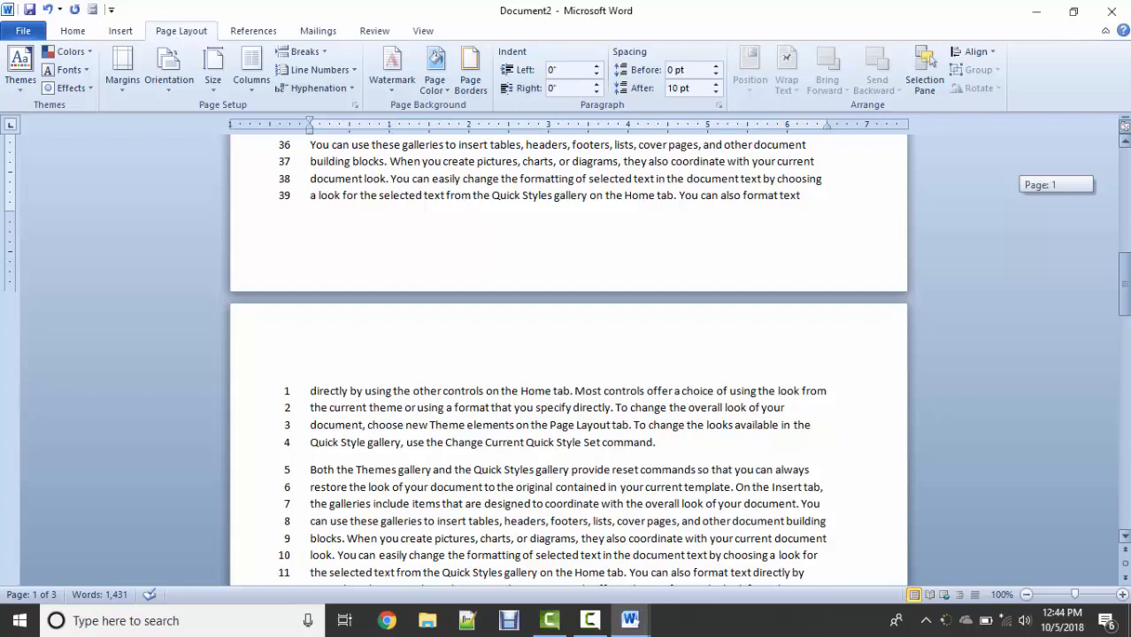
drag(1127, 284, 1127, 187)
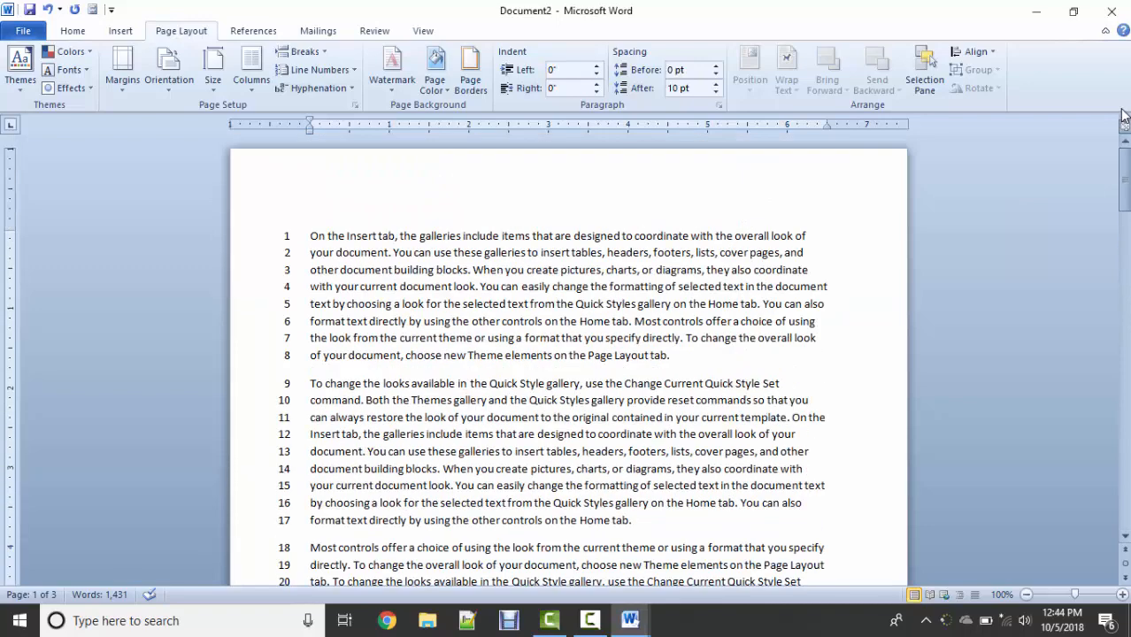
Remove the line numbers from the document by setting line numbering to None.
click(355, 71)
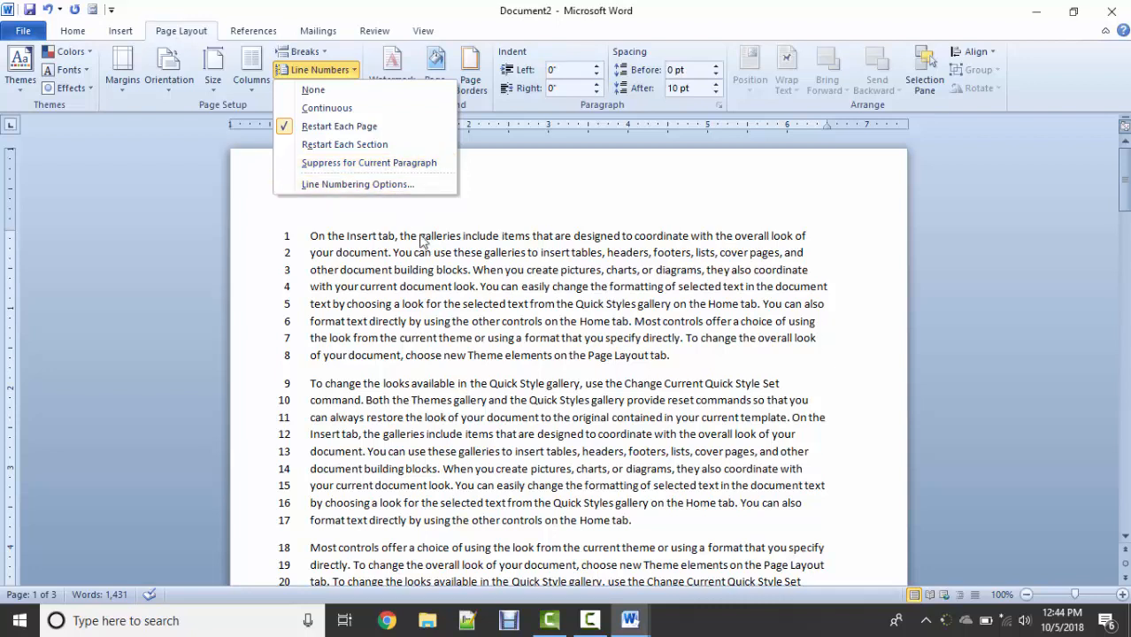
click(448, 256)
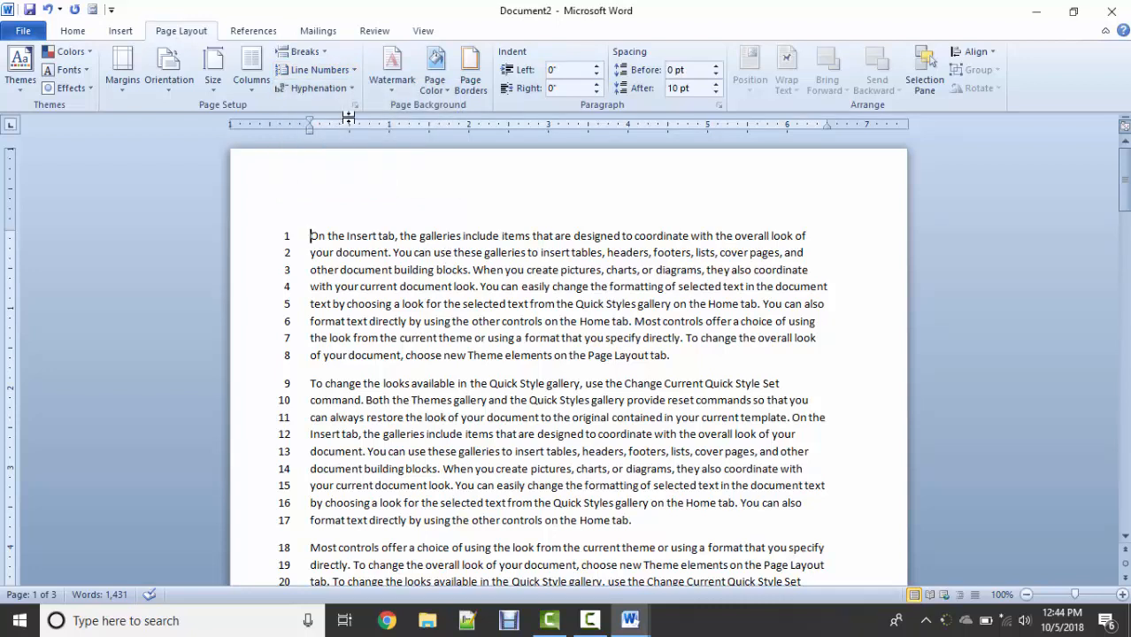
click(351, 71)
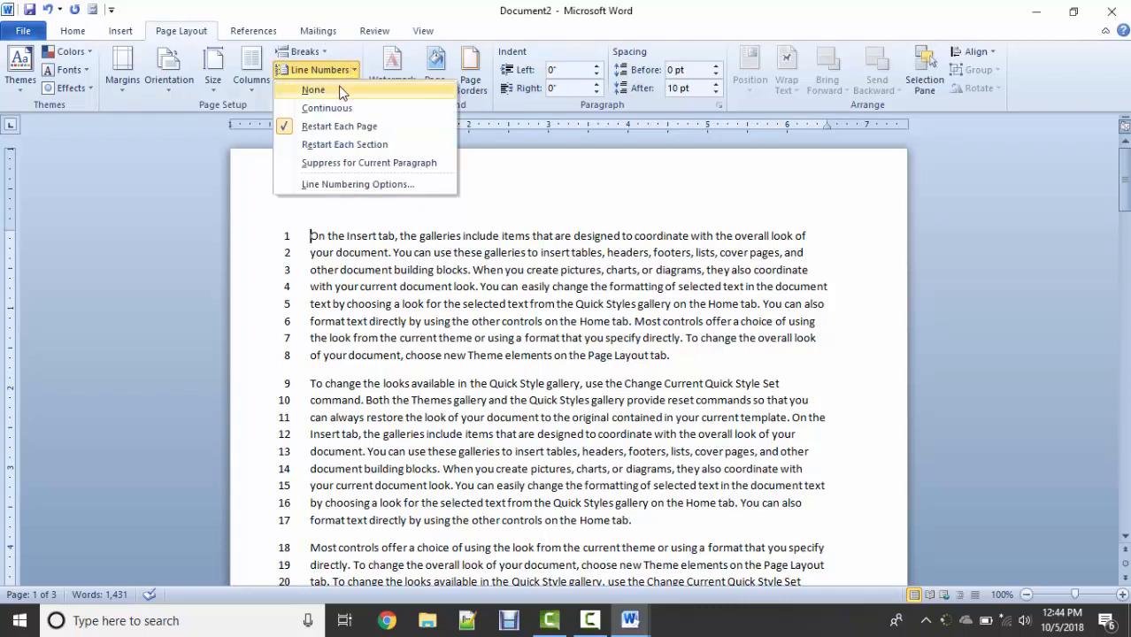
click(342, 90)
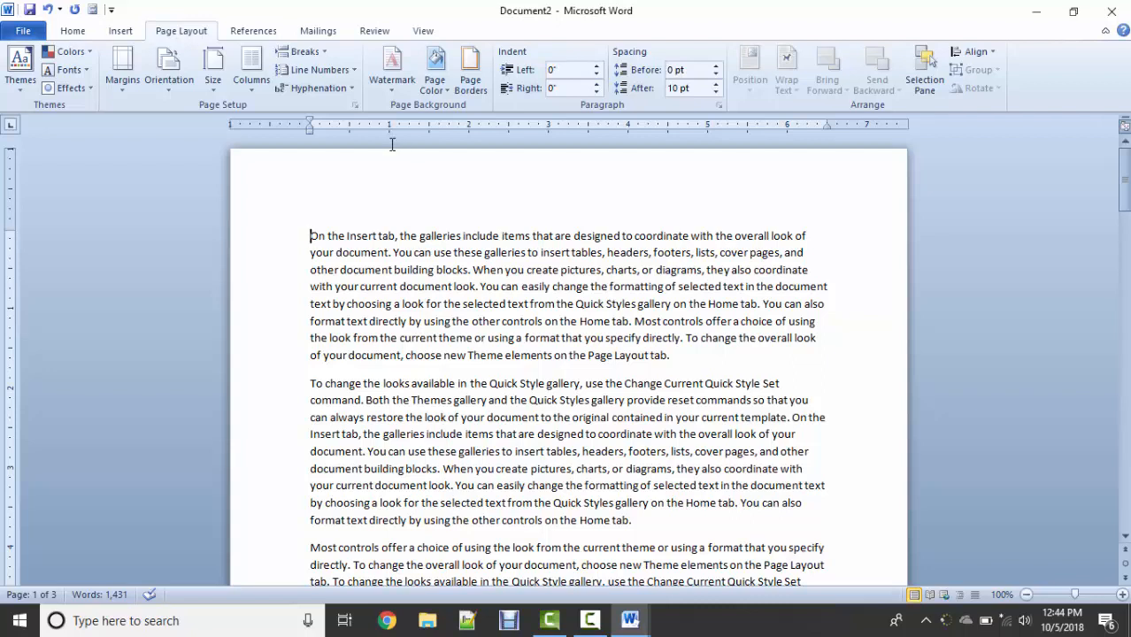
Select the first page's paragraphs from the beginning of the text and turn on Automatic hyphenation.
click(344, 94)
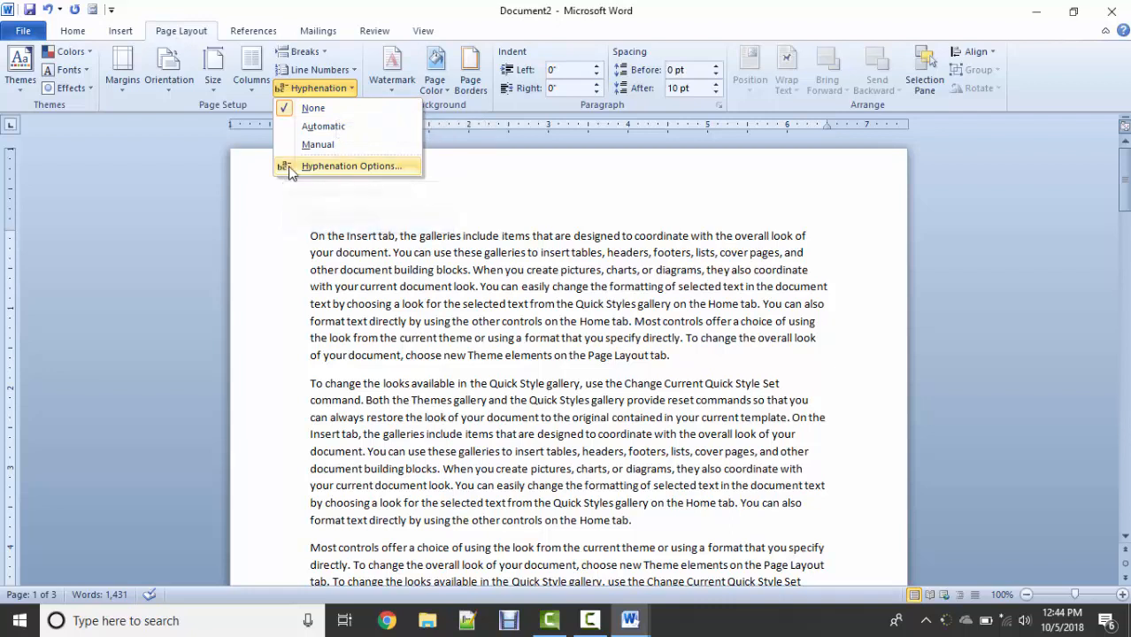
click(314, 241)
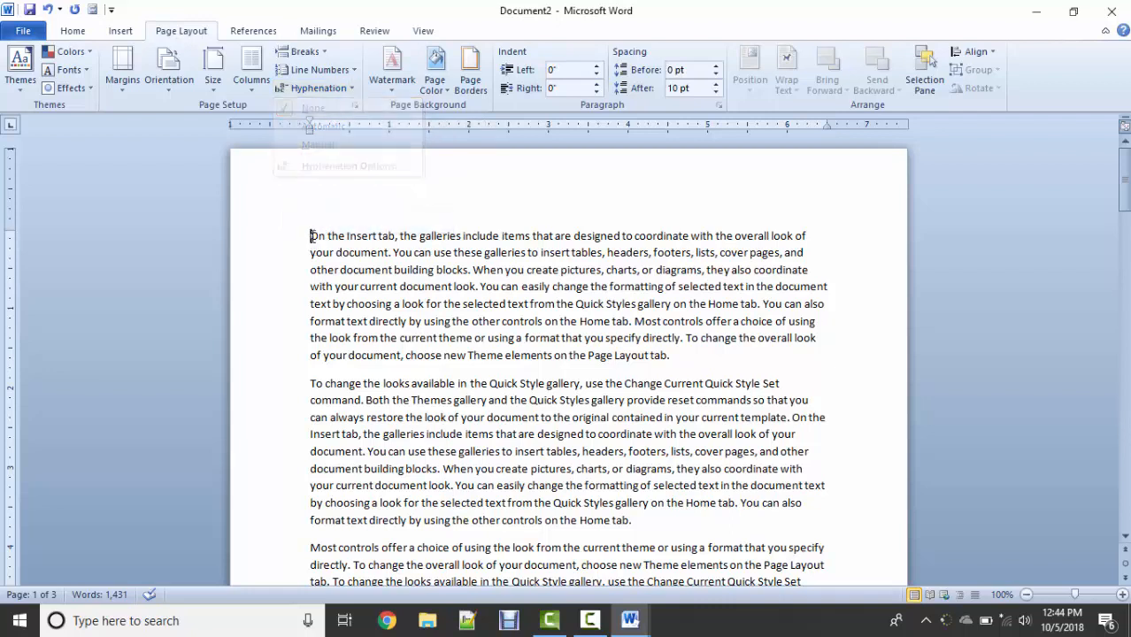
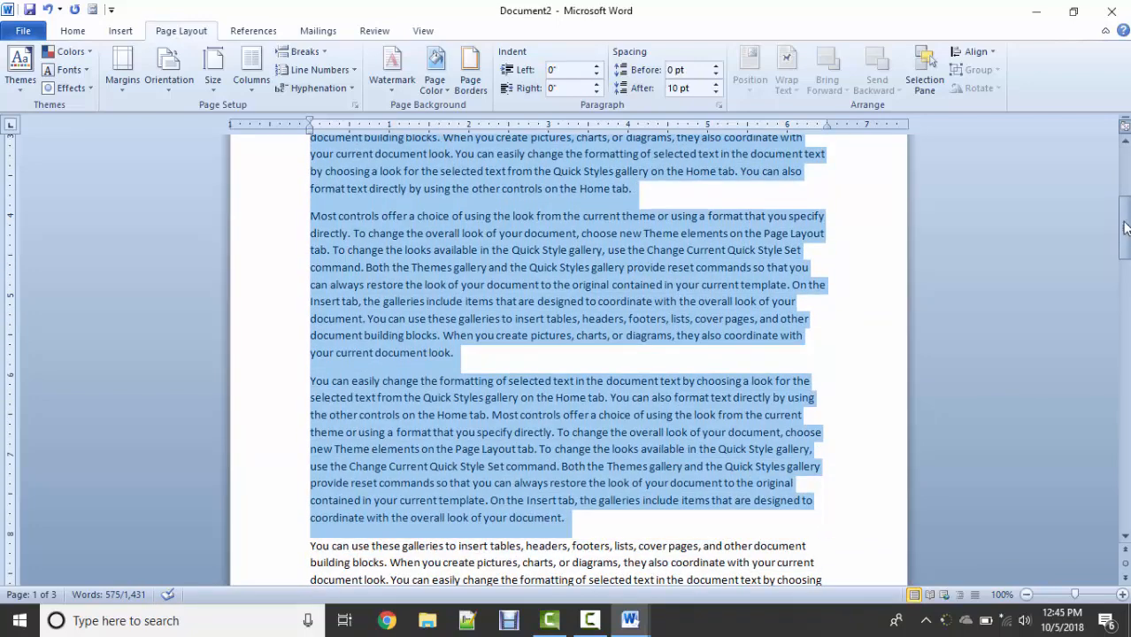
drag(1123, 221, 1111, 122)
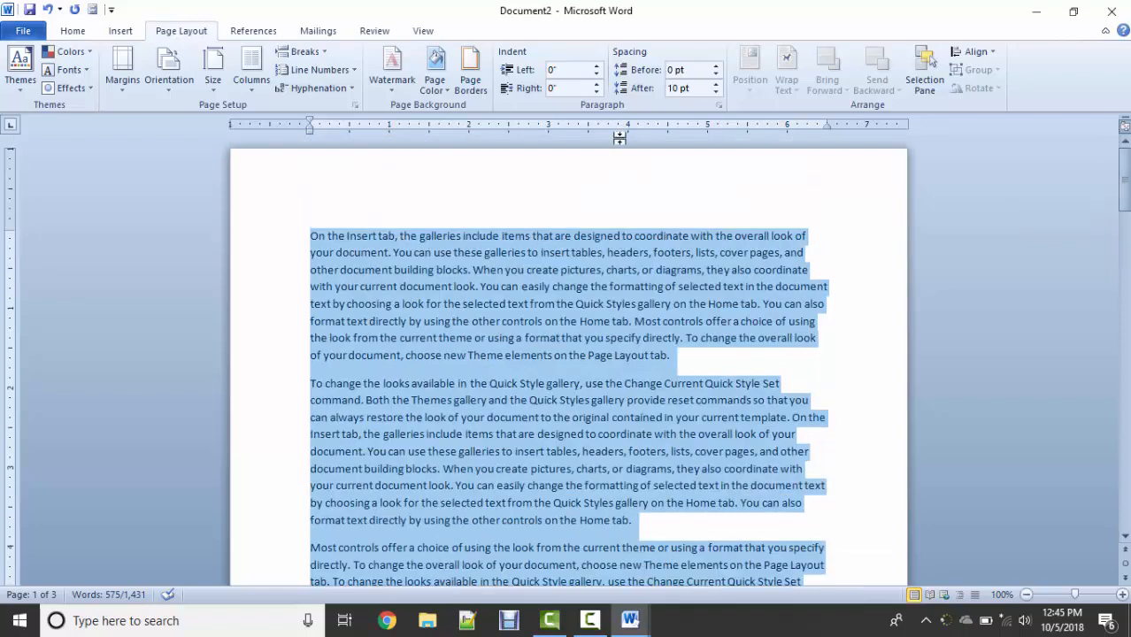
click(354, 90)
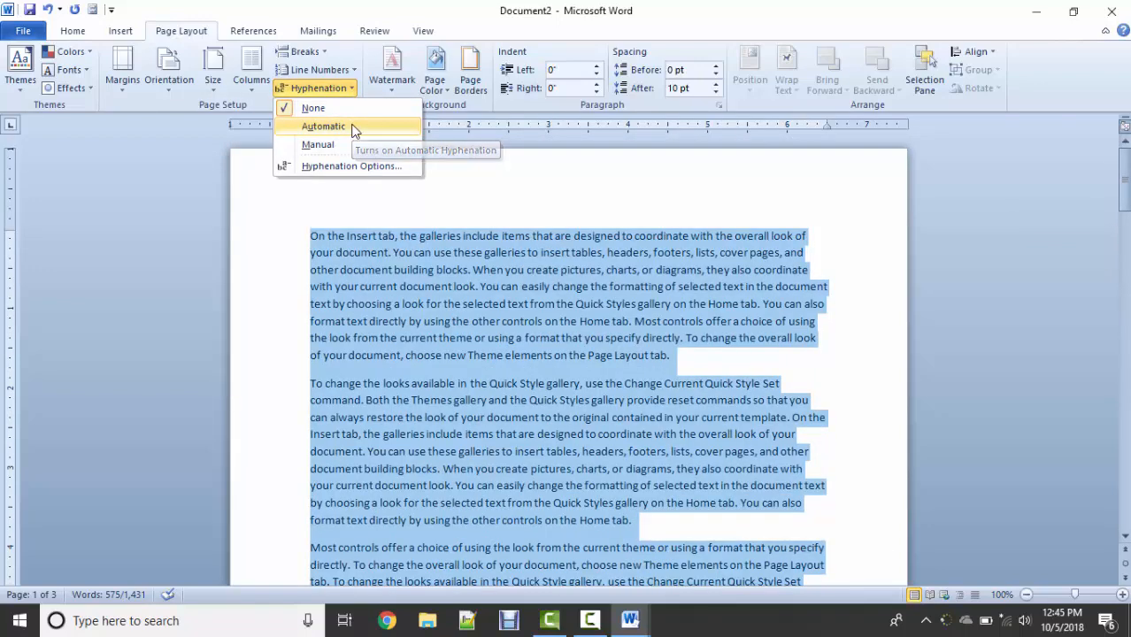
click(351, 129)
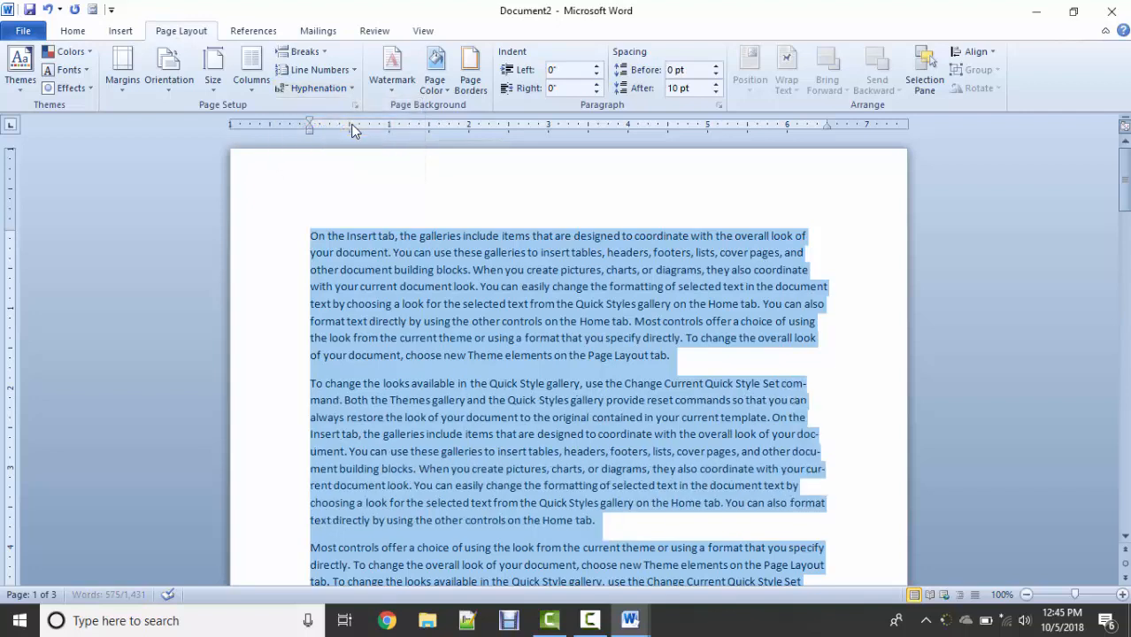
Check how "document" is split at the line end in the second paragraph, and set hyphenation back to None.
click(816, 436)
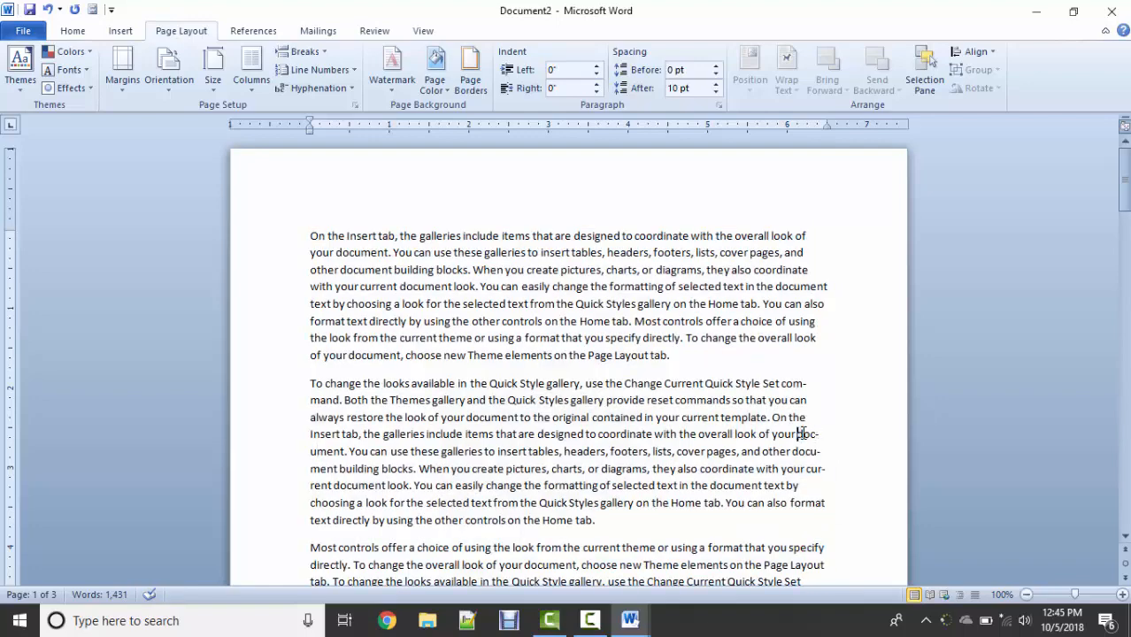
drag(796, 434, 822, 434)
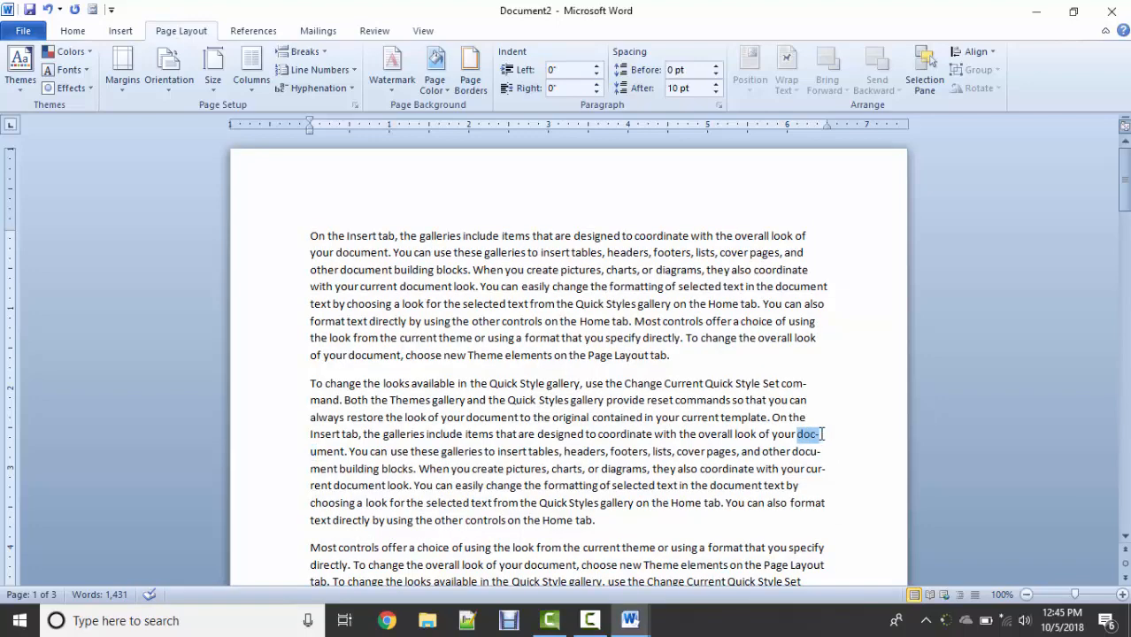
click(822, 434)
drag(817, 433, 812, 433)
click(822, 443)
click(812, 451)
click(353, 89)
click(340, 113)
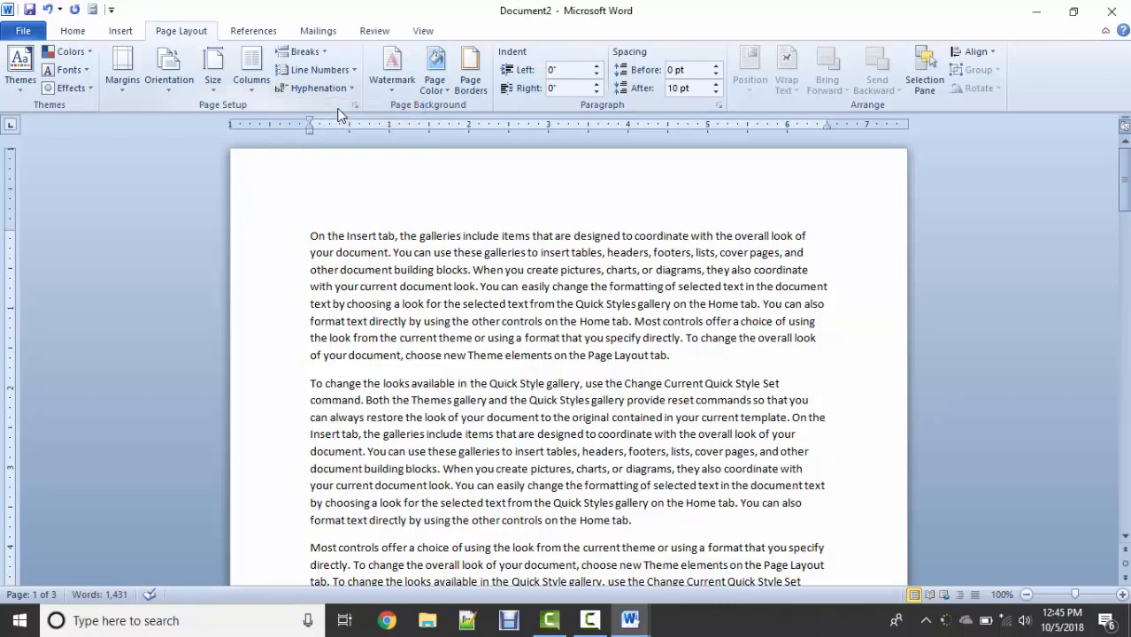
Start a custom text watermark with the text "this is made by ubitech".
click(391, 90)
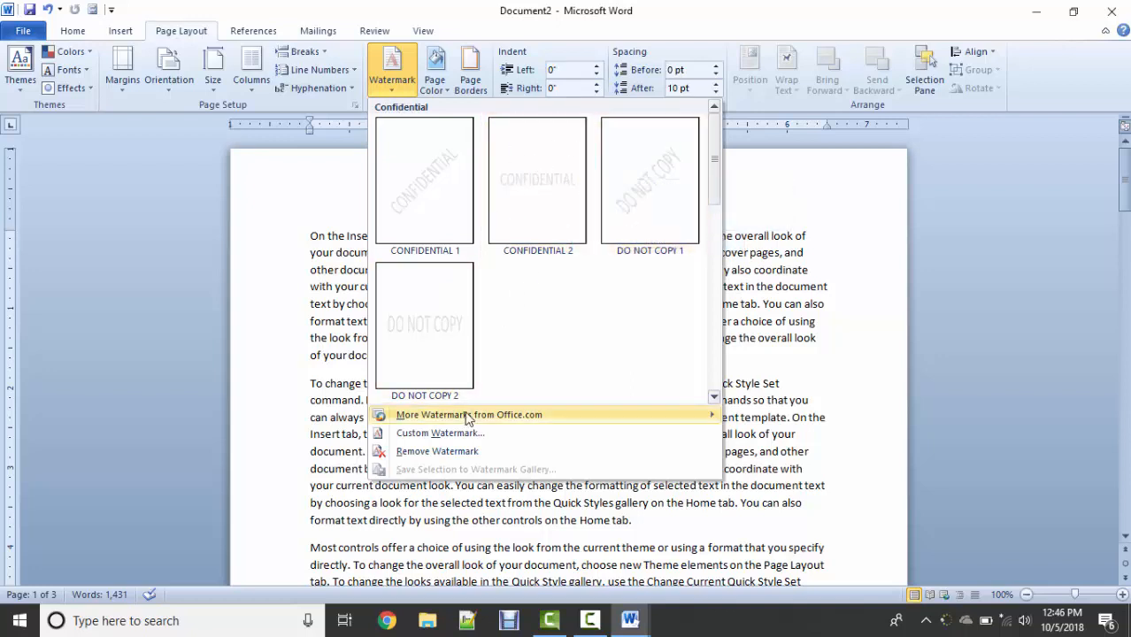
mouse_move(454, 414)
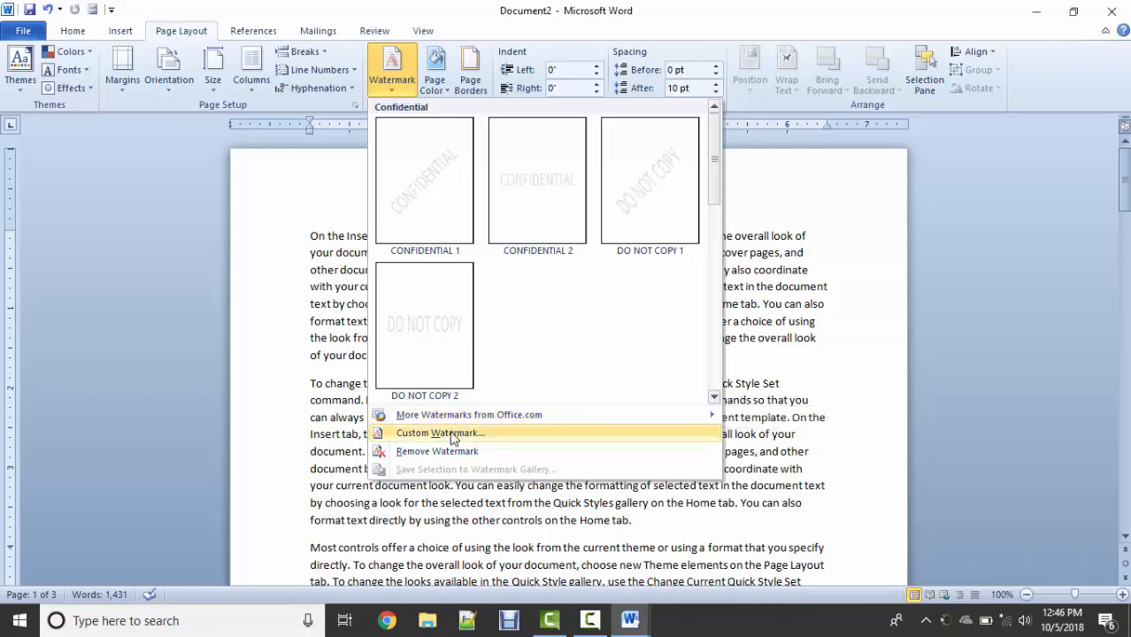
click(441, 433)
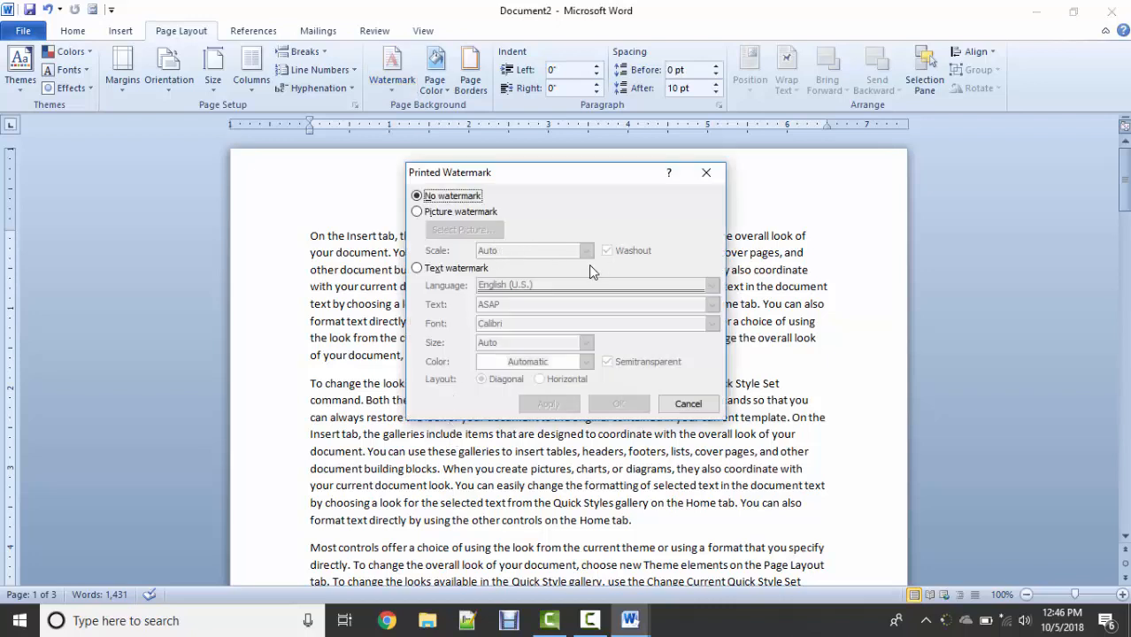
click(451, 271)
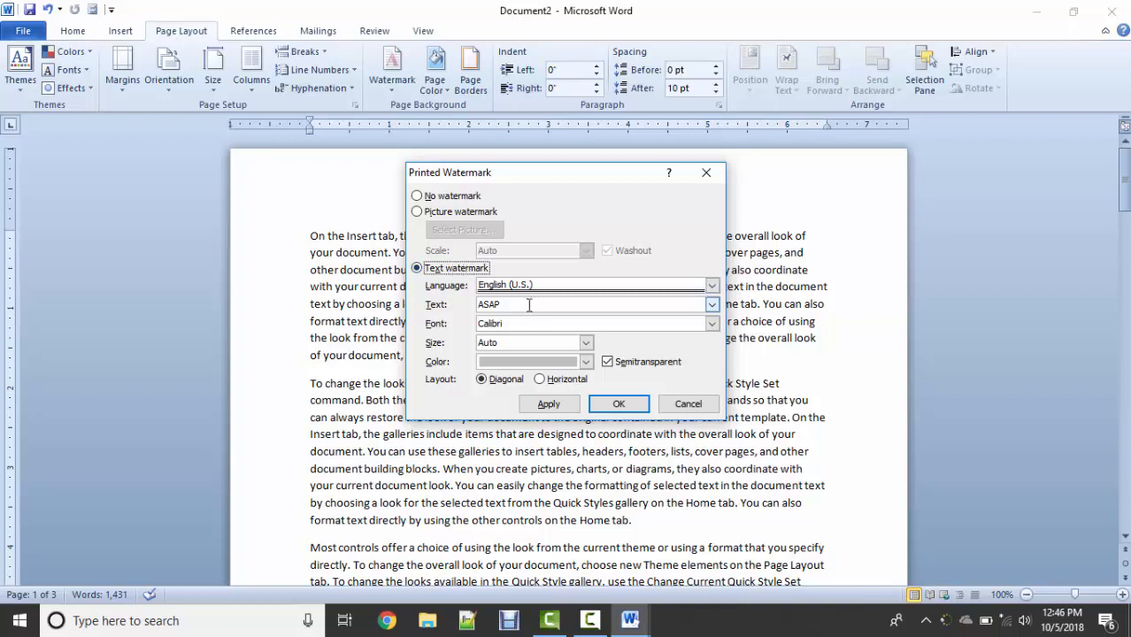
drag(529, 304, 426, 282)
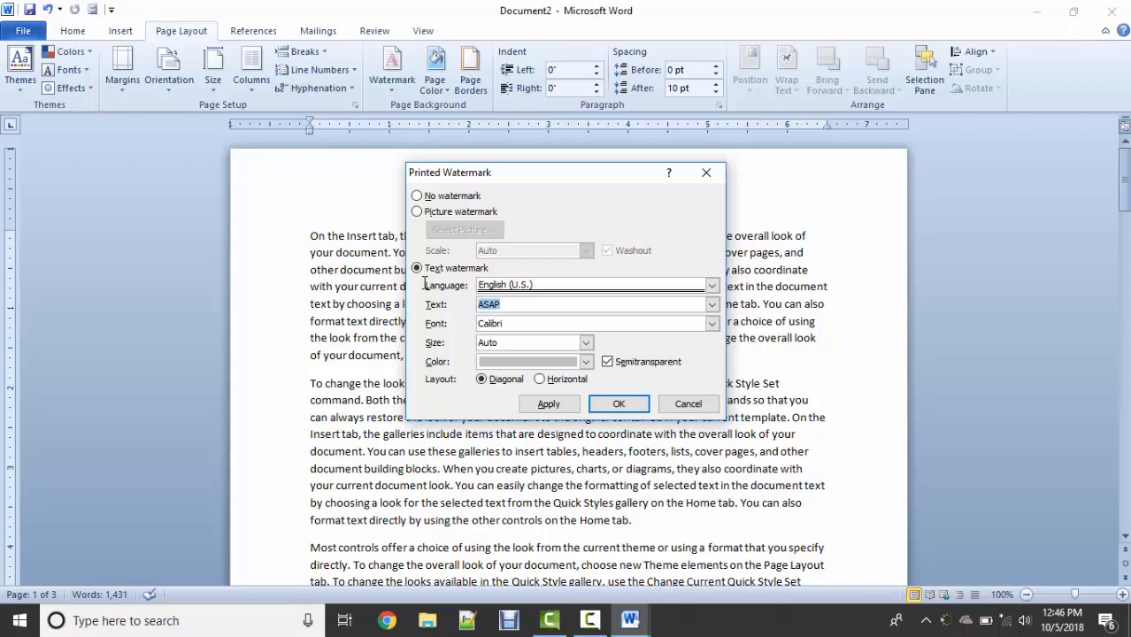
text(this is made by ubitech)
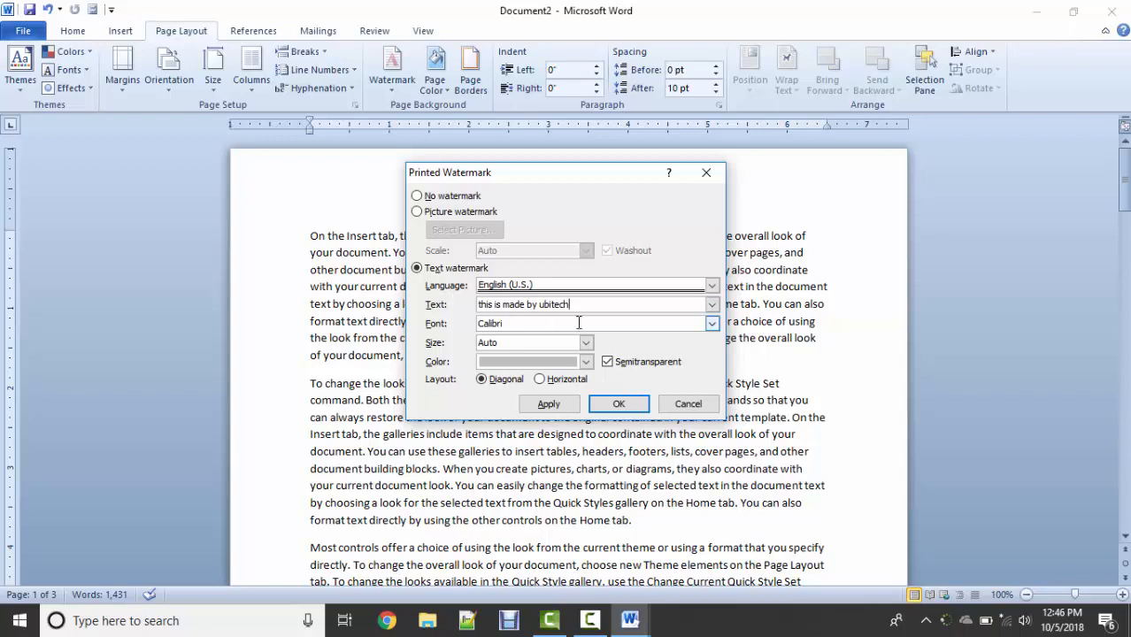
Format the watermark text in Calisto MT, size 36, dark red, and apply it to the document.
click(711, 324)
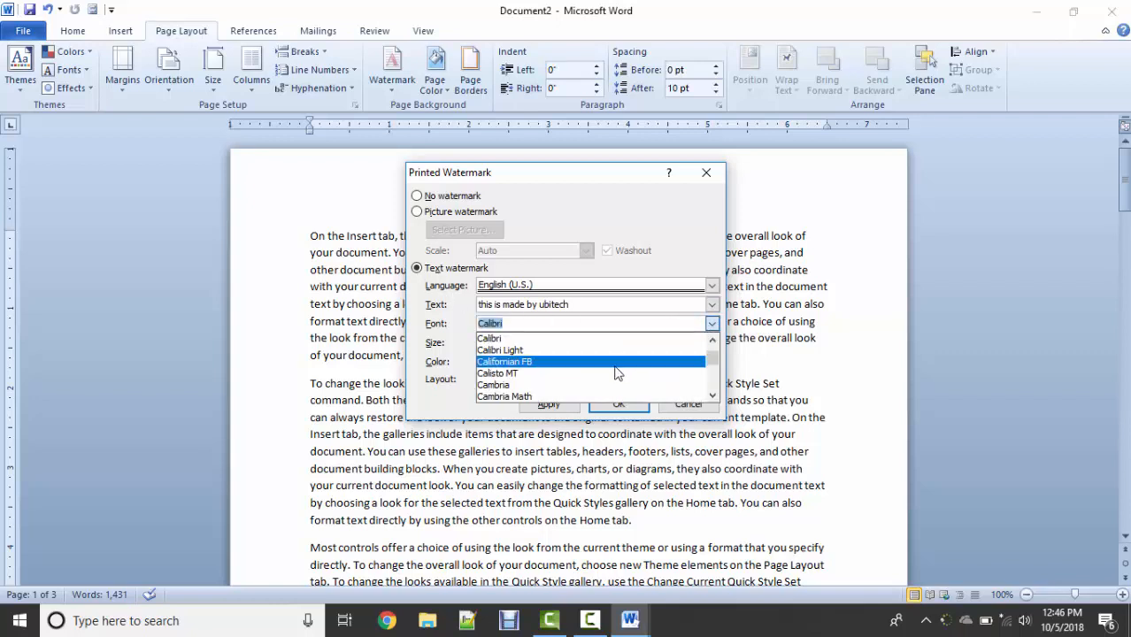
click(580, 375)
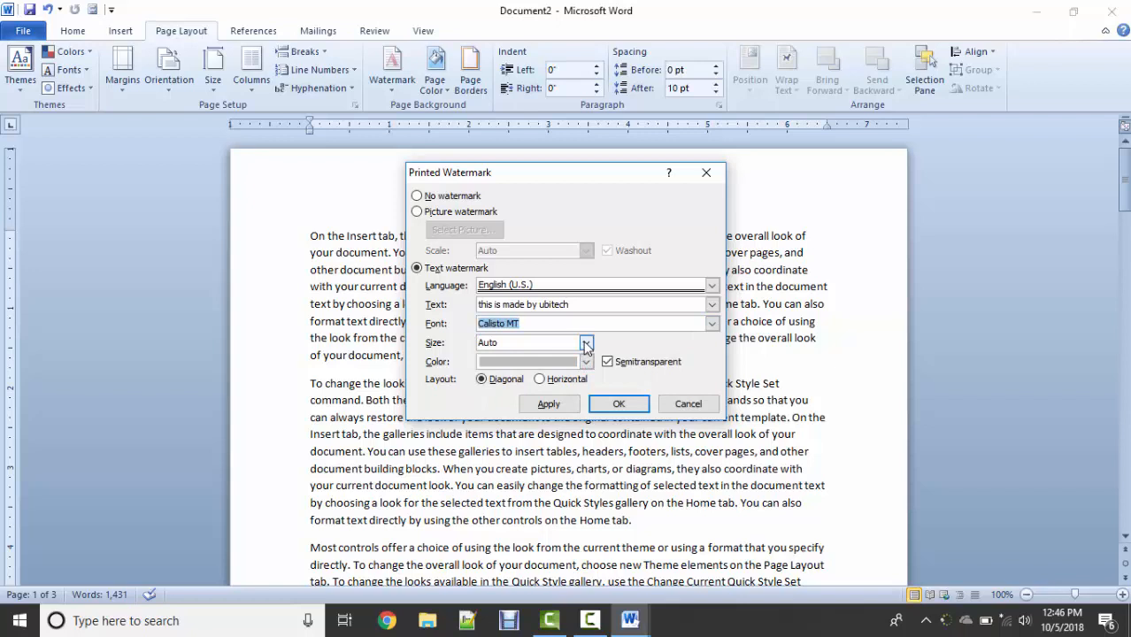
click(585, 344)
click(558, 372)
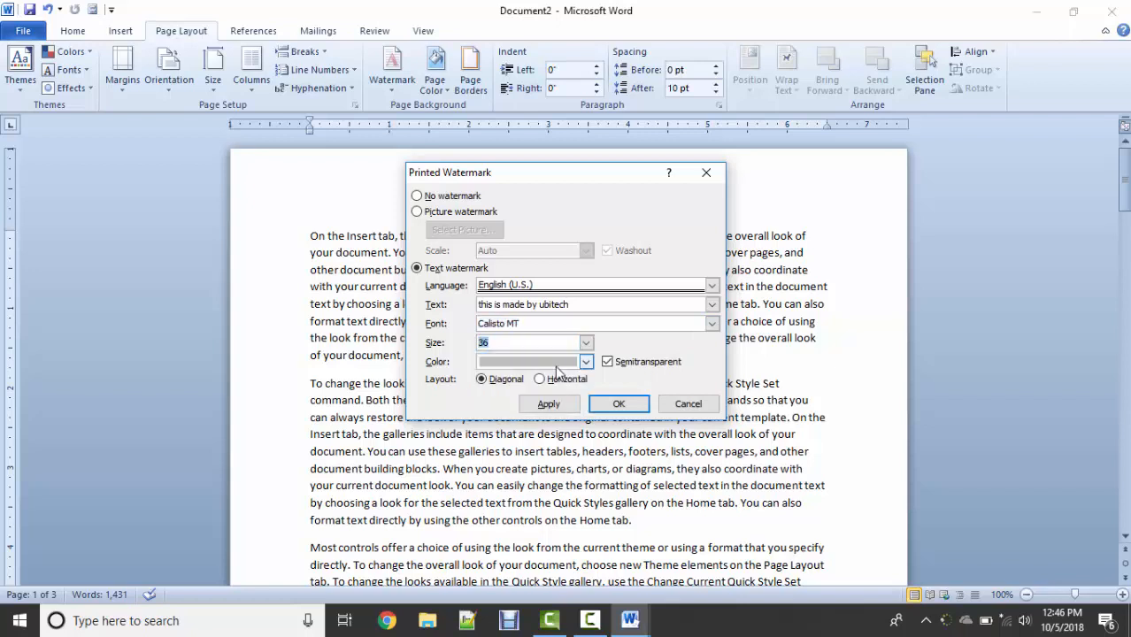
click(588, 361)
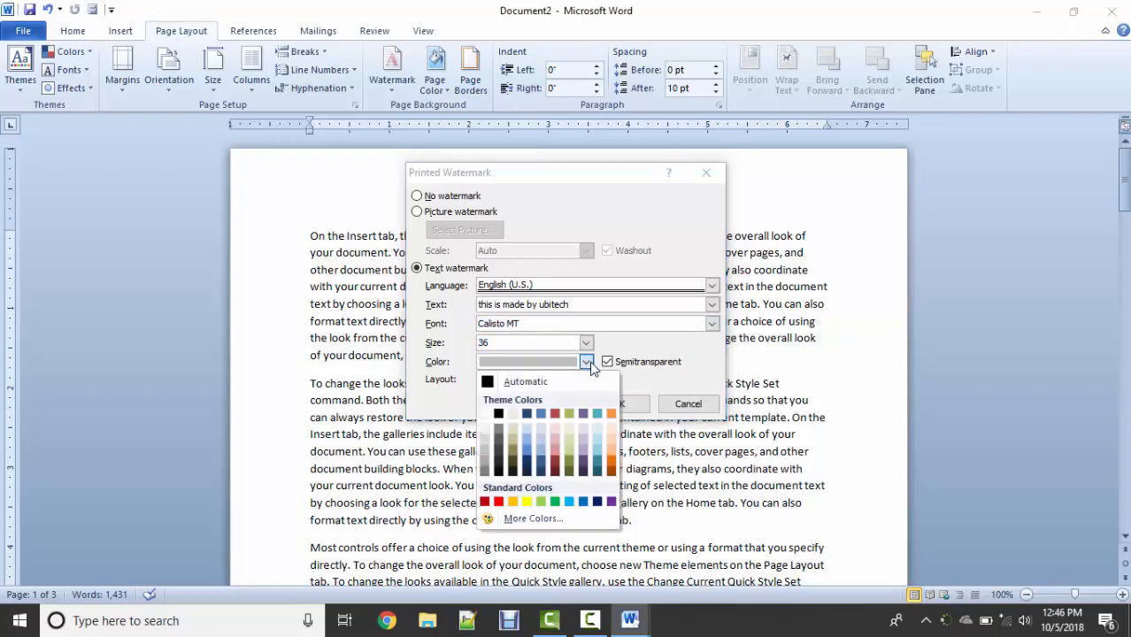
click(484, 501)
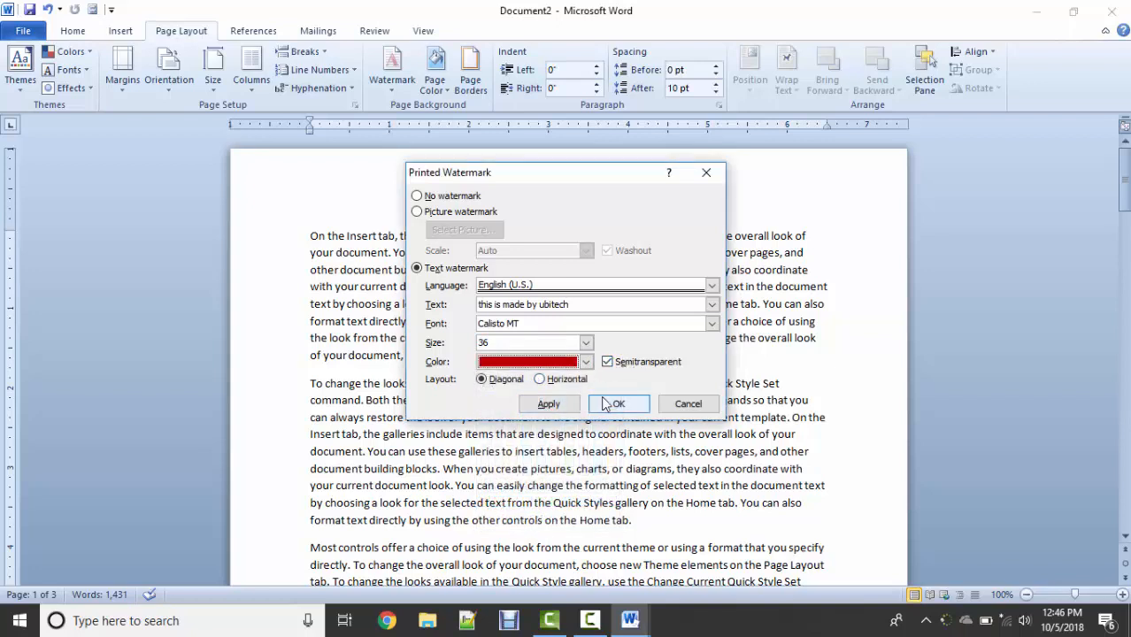
click(549, 403)
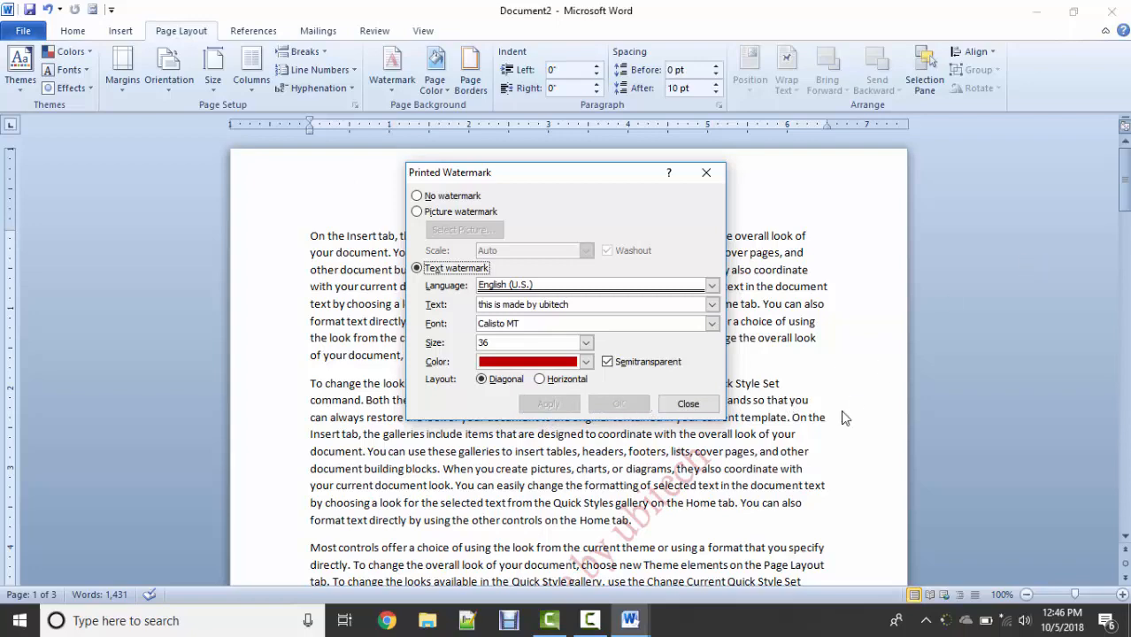
click(708, 409)
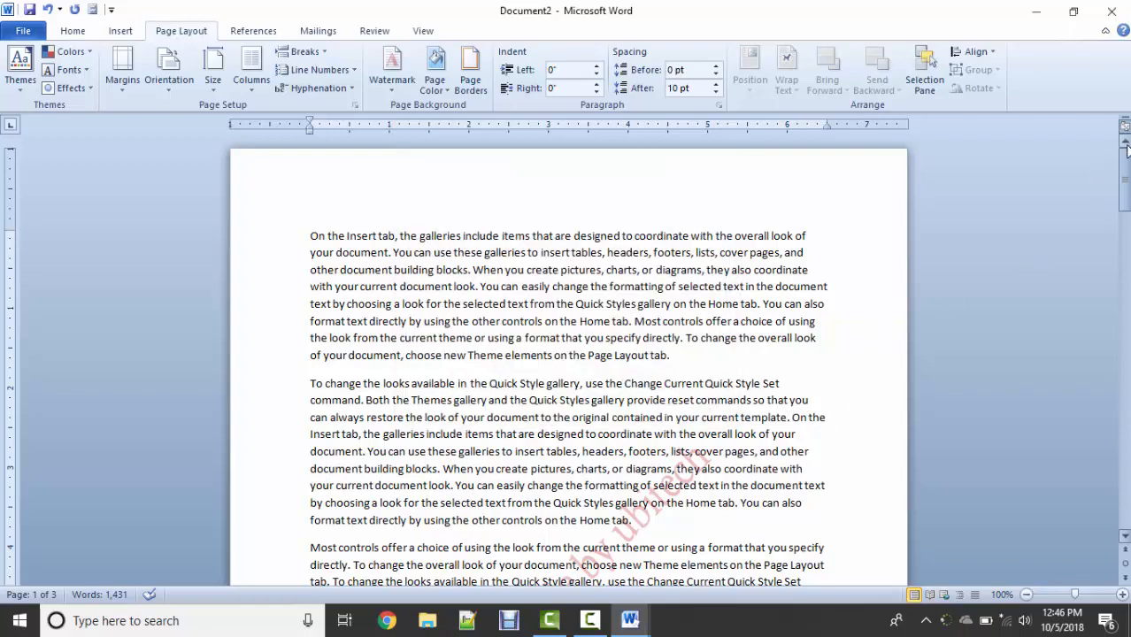
Examine the watermark on the first page and across the remaining pages at 71% zoom.
drag(1126, 156, 1126, 210)
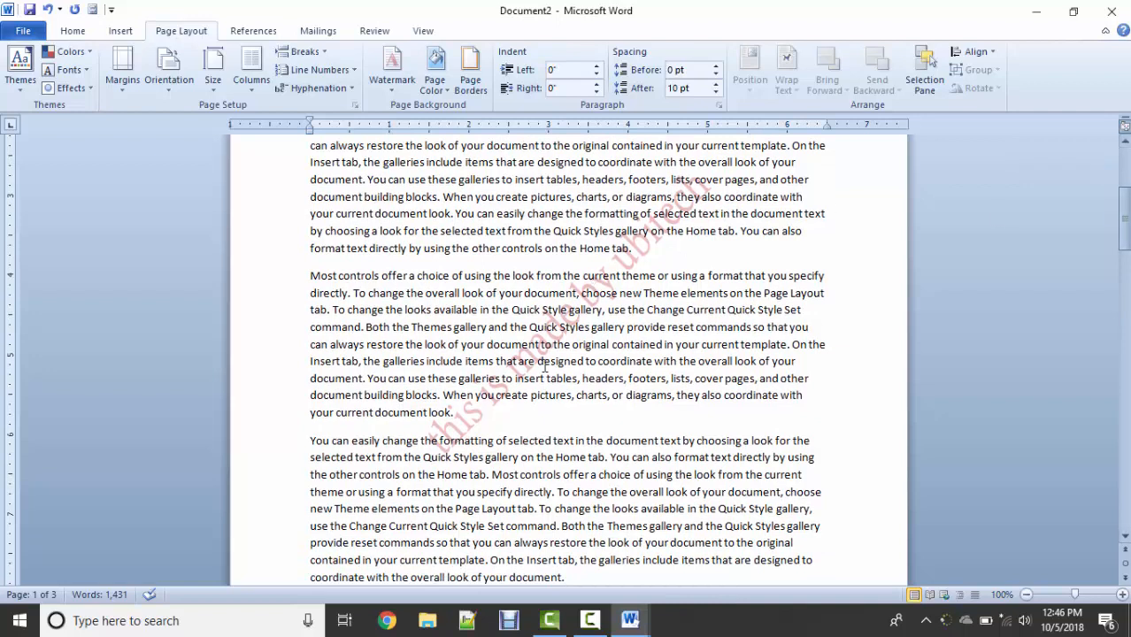
double_click(476, 415)
click(392, 67)
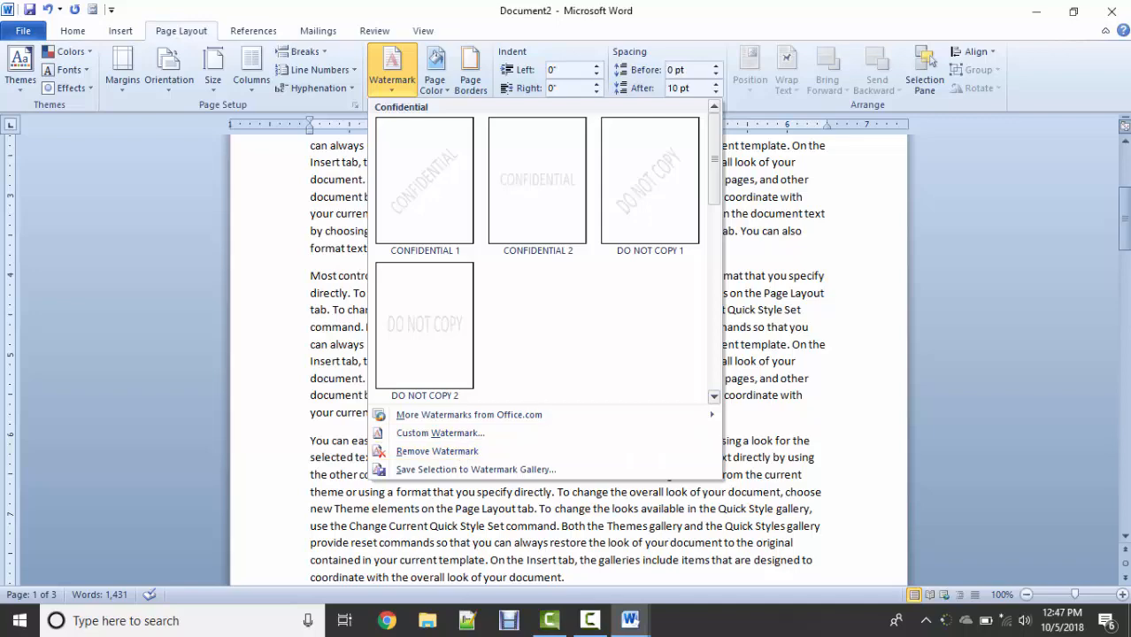
click(1062, 595)
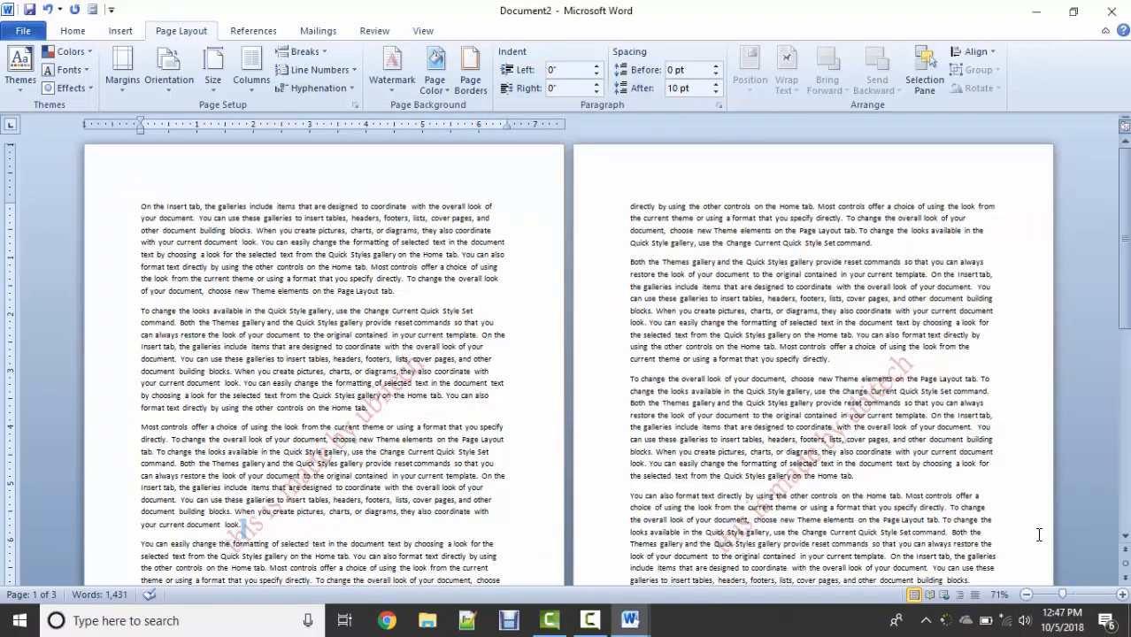
drag(1128, 239, 1126, 324)
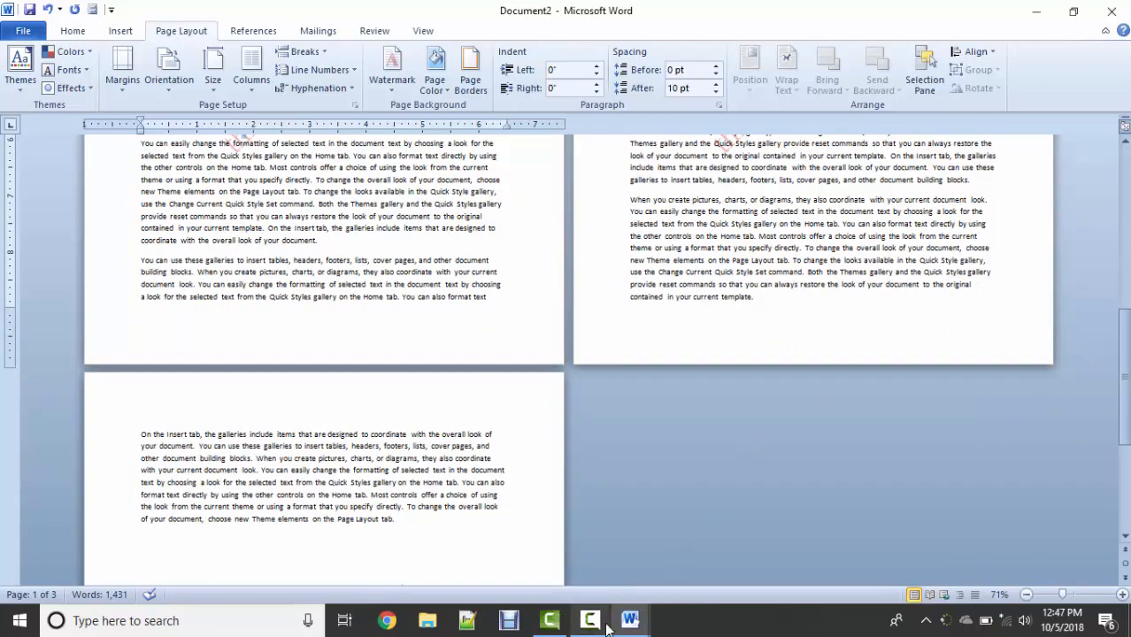
Return to the first page, view the document in full-screen reading view and close that view again.
click(437, 89)
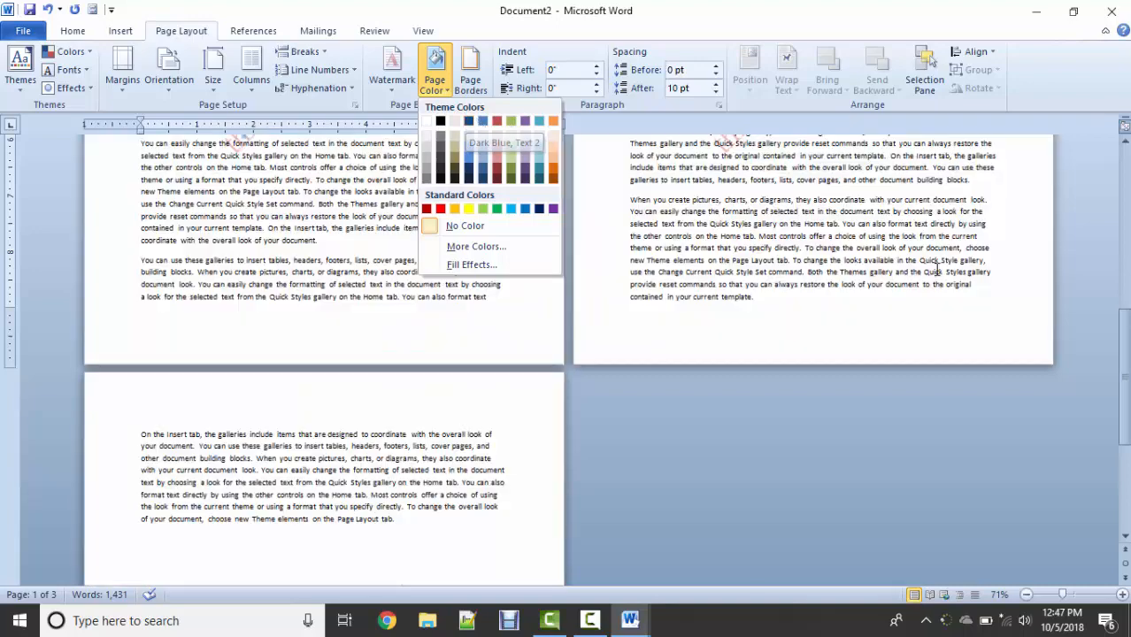
drag(1124, 335, 1122, 160)
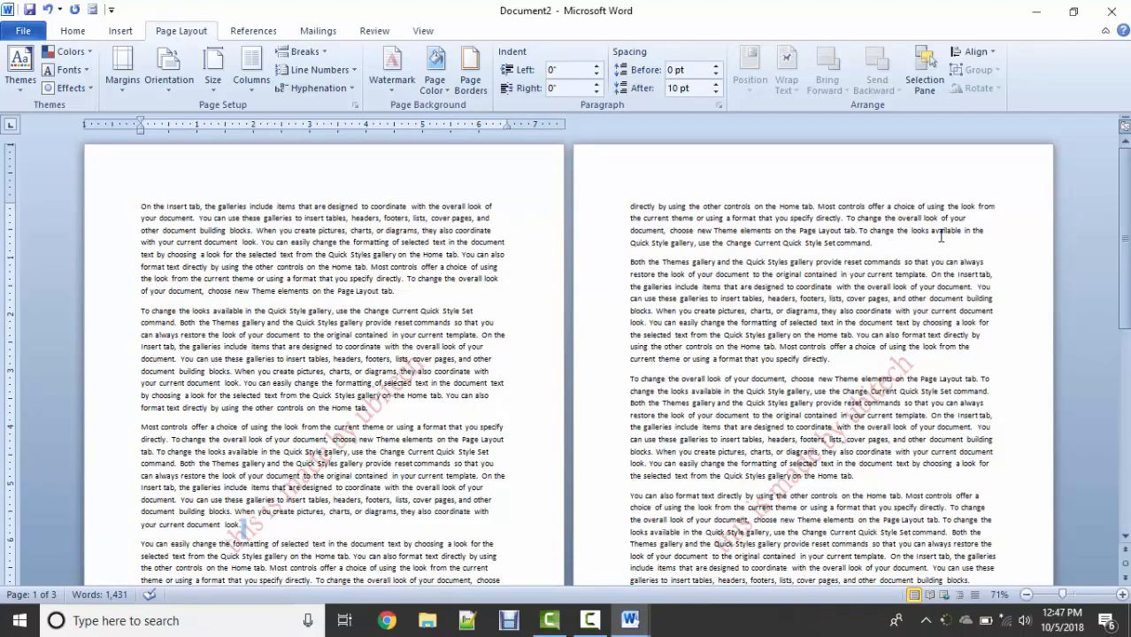
click(916, 595)
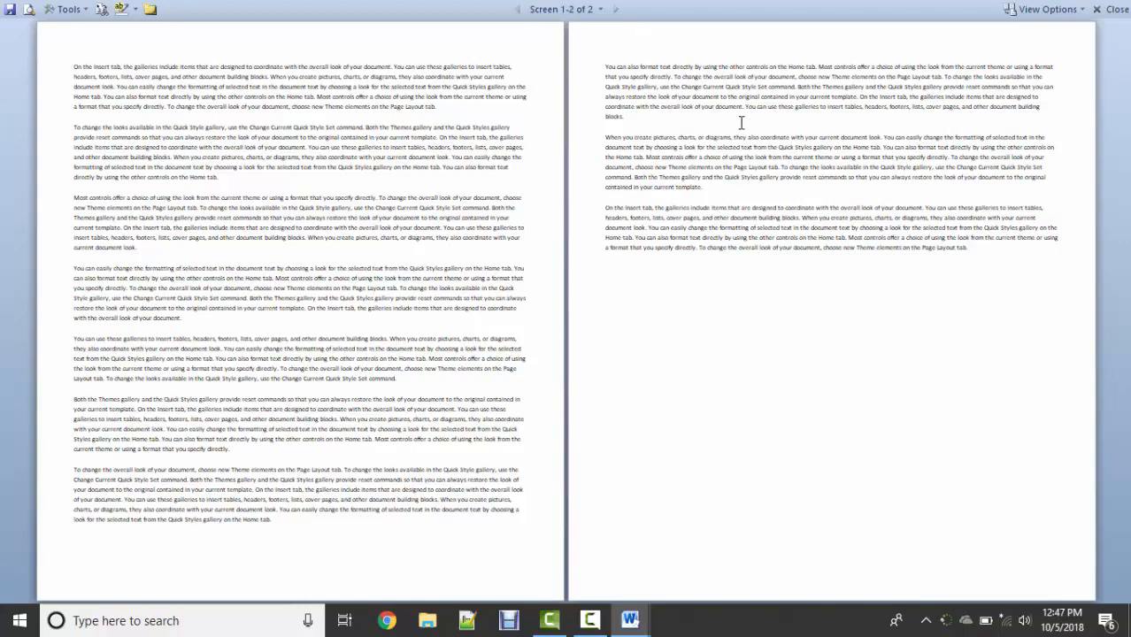
click(1112, 9)
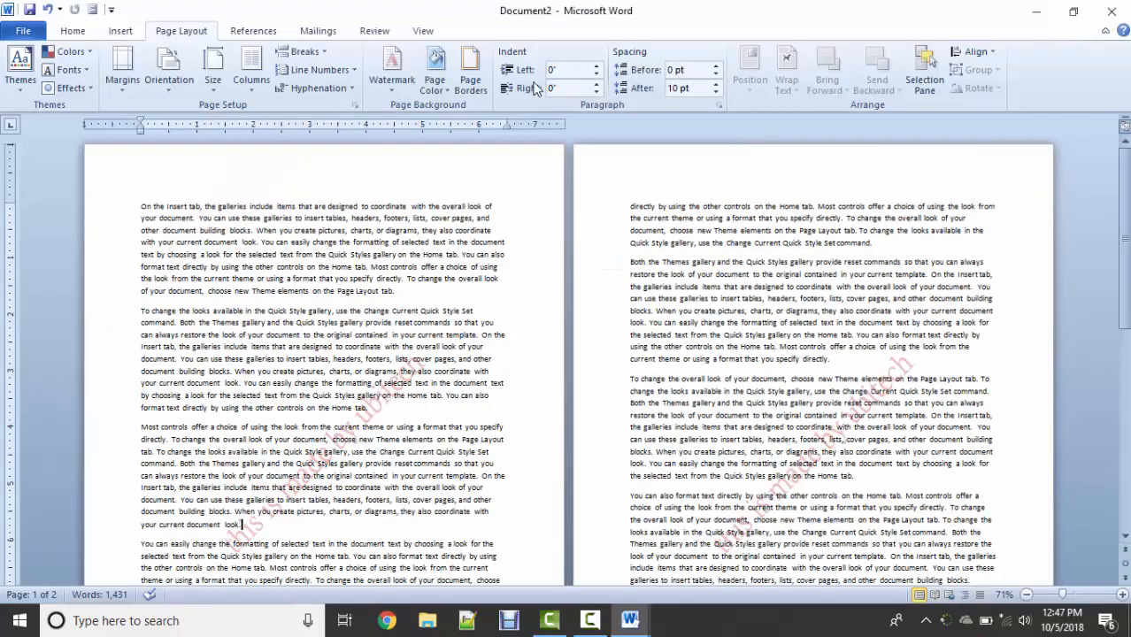
Set the page color to a light pink chosen from the additional standard colors.
click(448, 103)
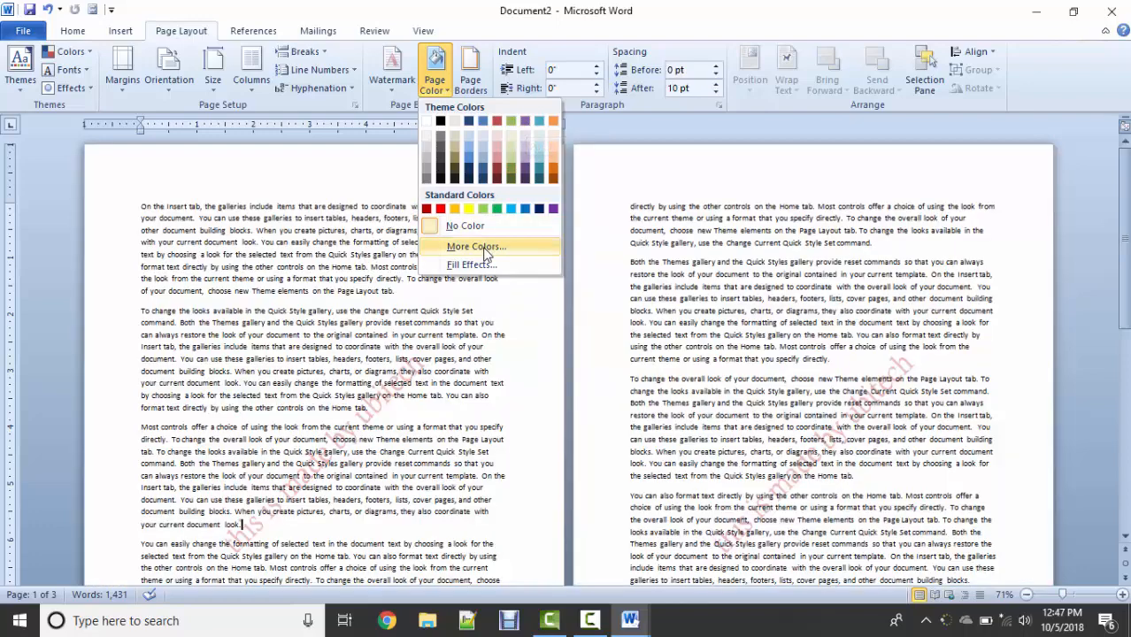
click(484, 250)
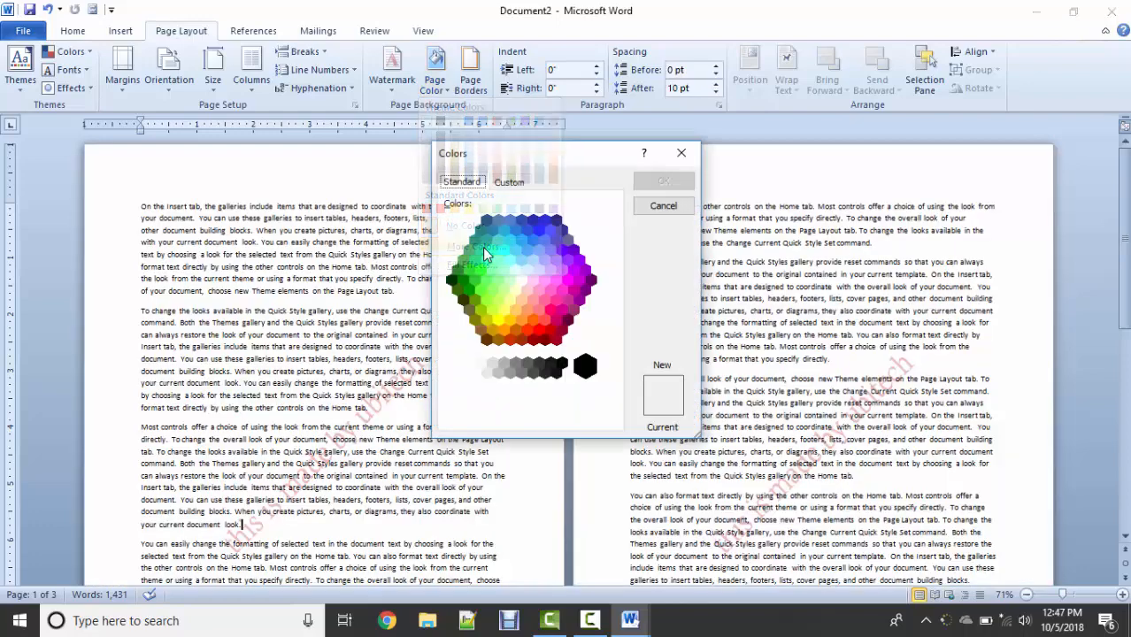
click(515, 230)
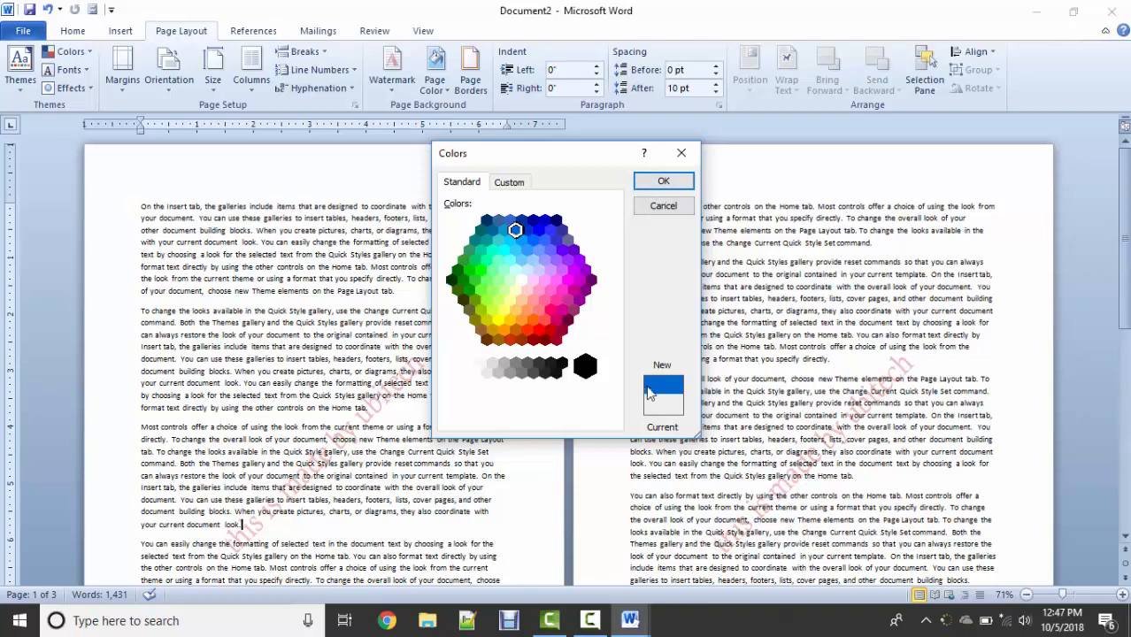
click(538, 291)
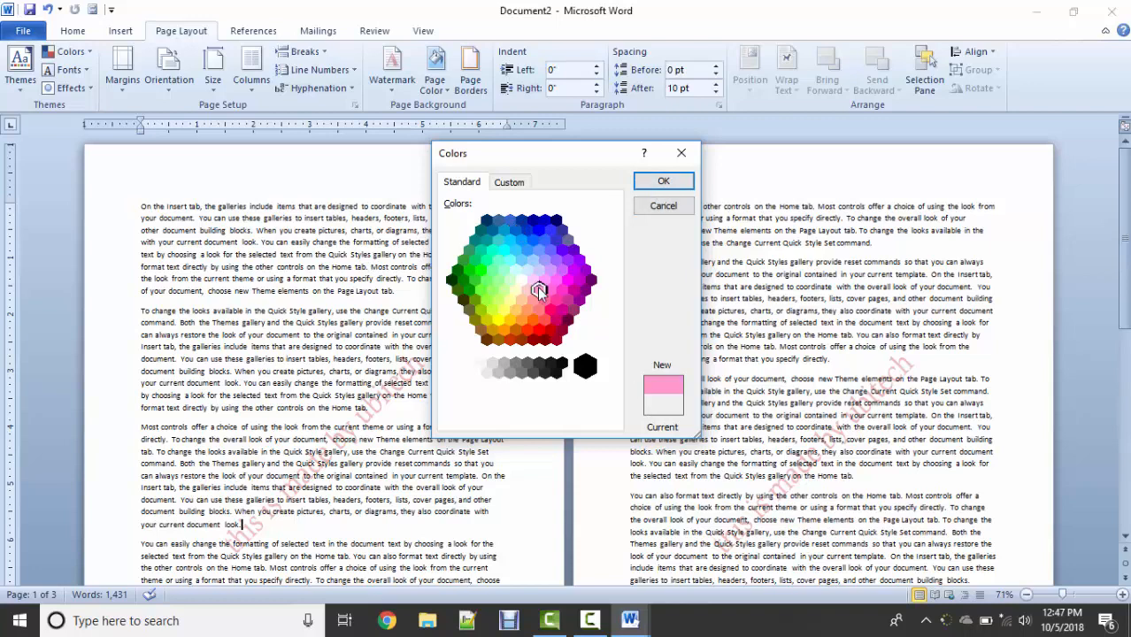
click(674, 179)
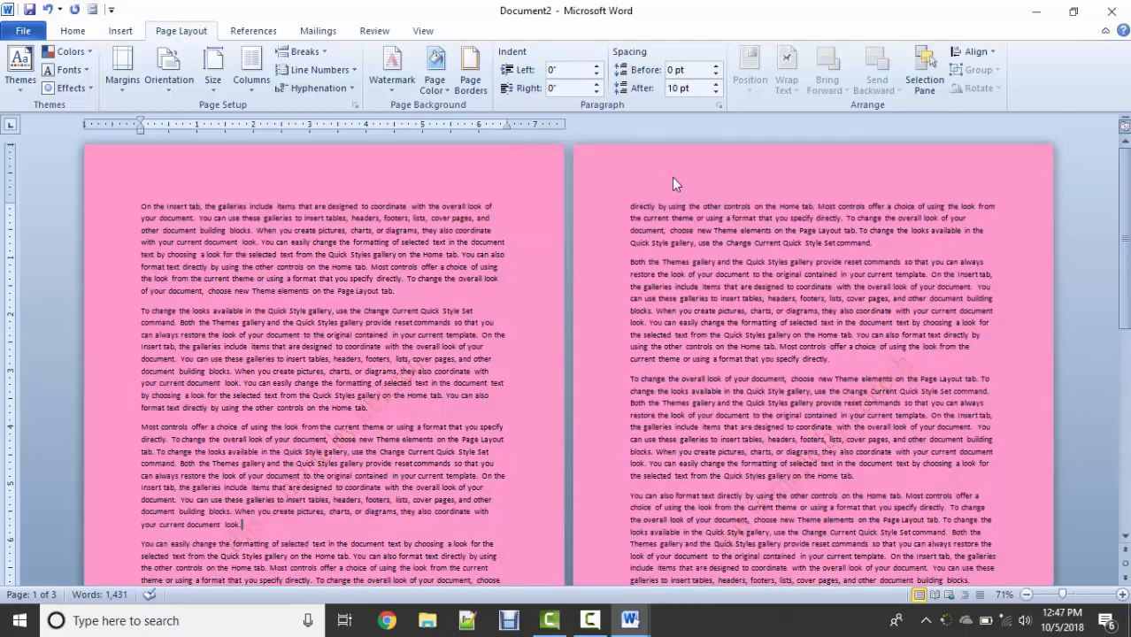
Fill the page background with the Early Sunset preset gradient, using horizontal shading and the variant running from orange-red down to dark blue.
click(435, 84)
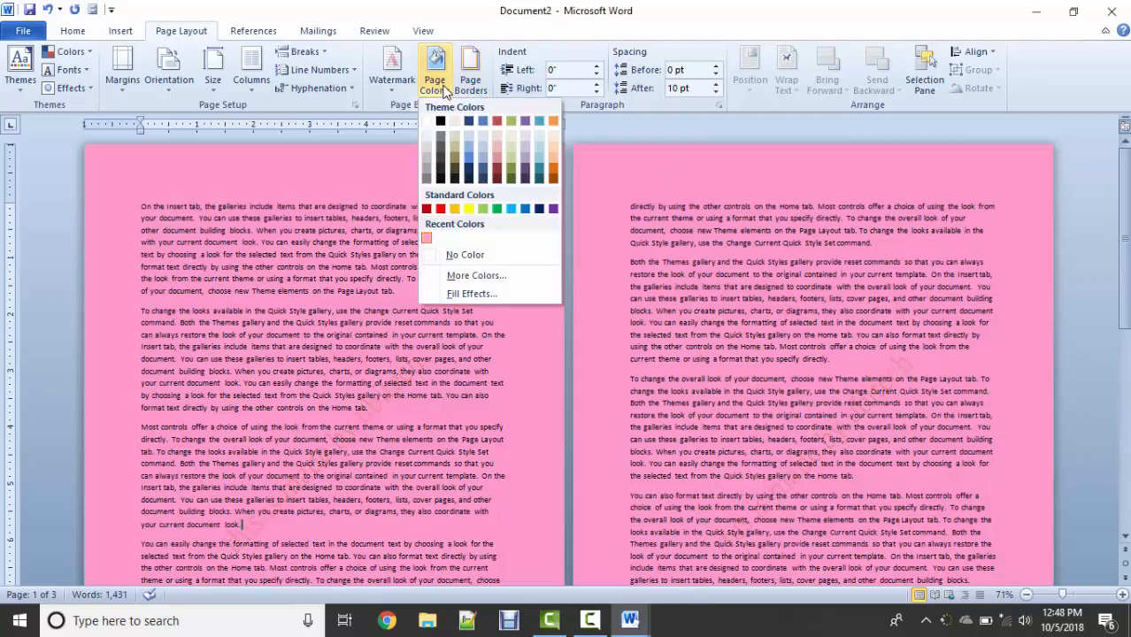
click(478, 292)
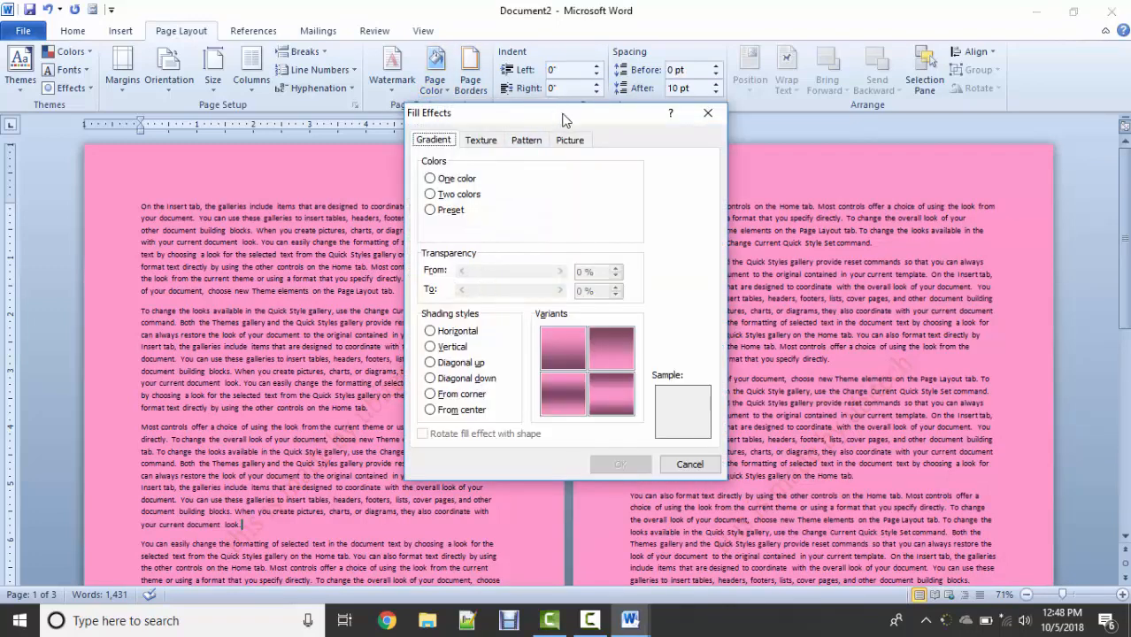
drag(579, 112, 768, 19)
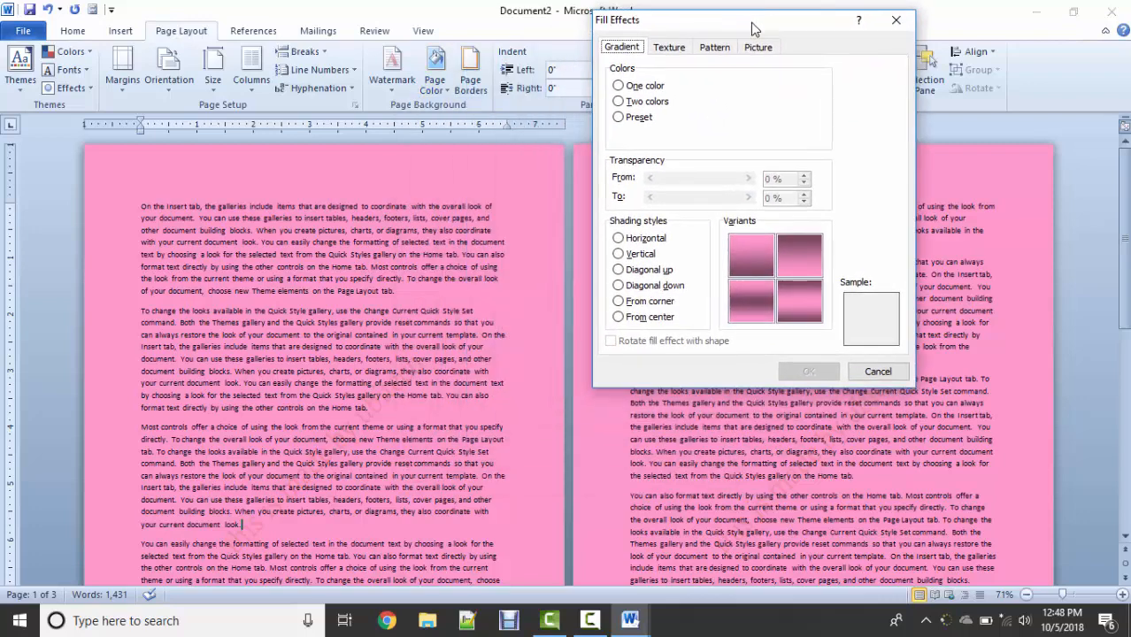
click(640, 87)
click(644, 103)
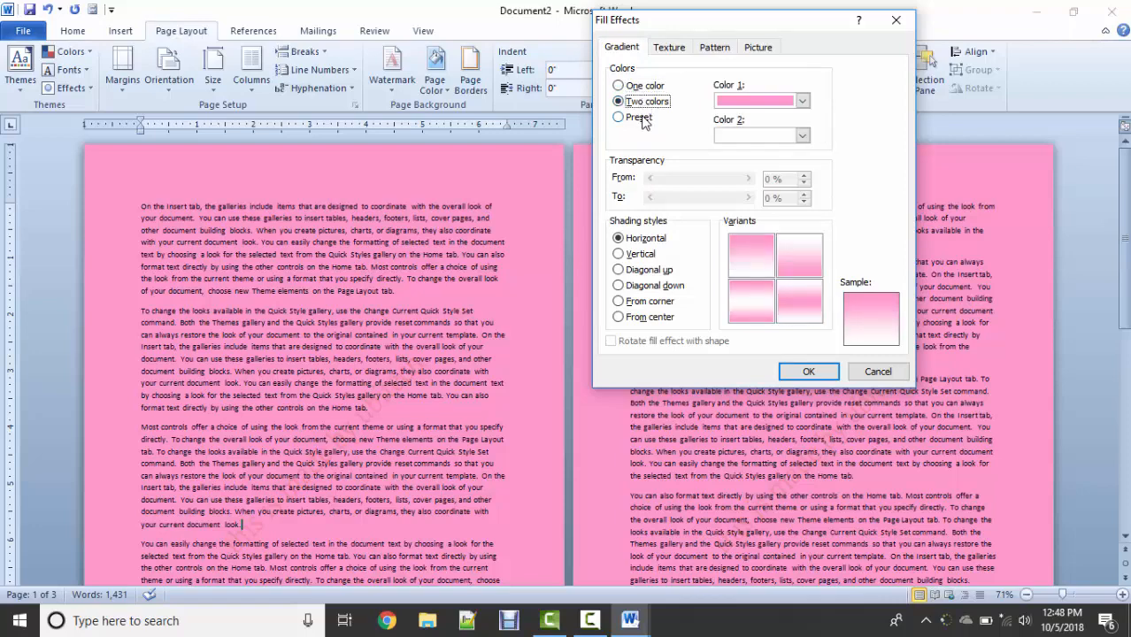
click(639, 118)
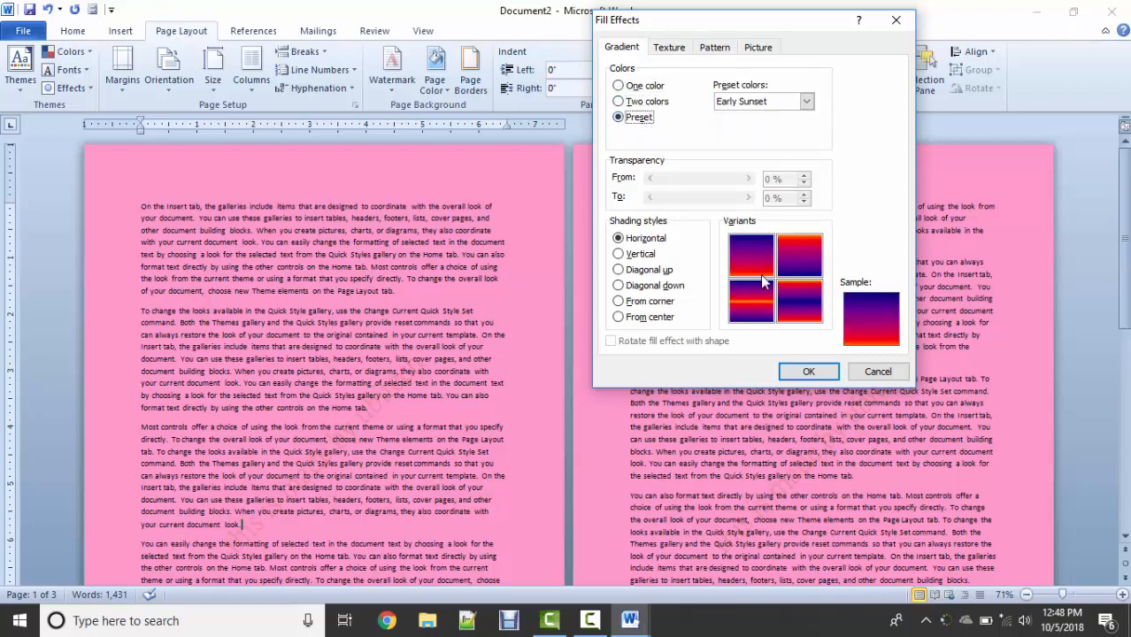
click(789, 250)
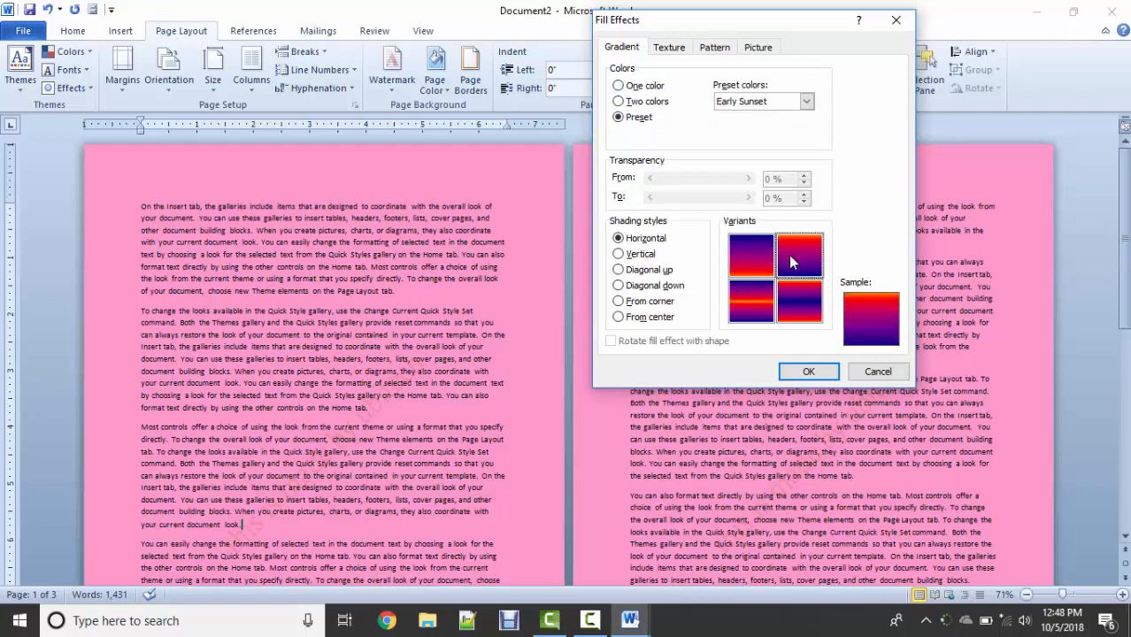
click(808, 373)
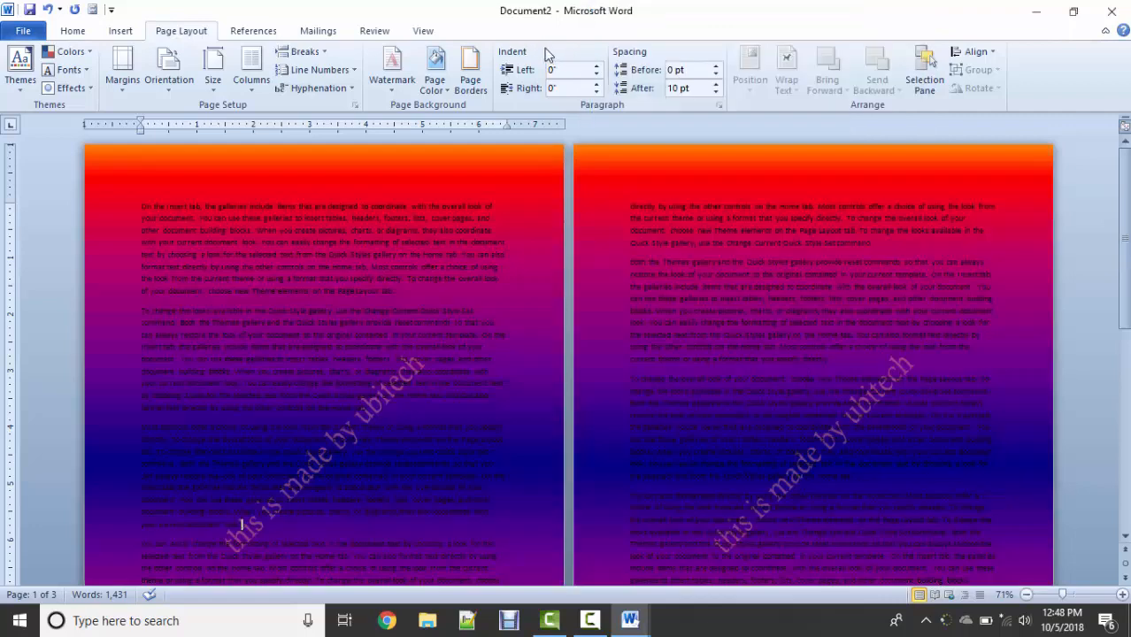
Change the page background gradient to diagonal up shading, using the variant with an orange band through the middle.
click(436, 73)
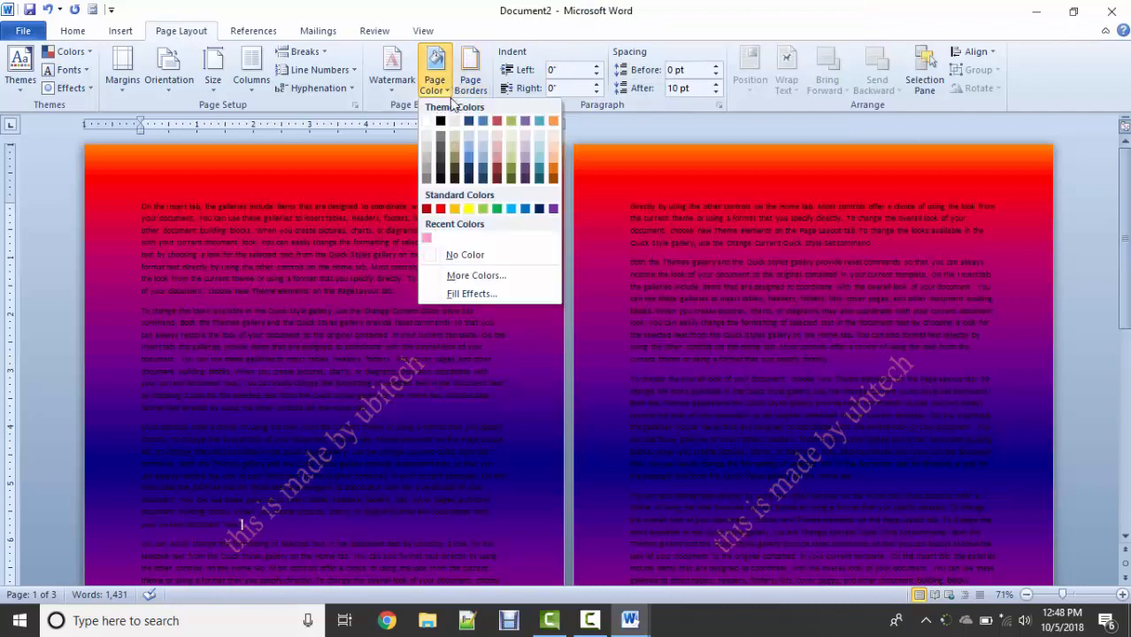
click(491, 296)
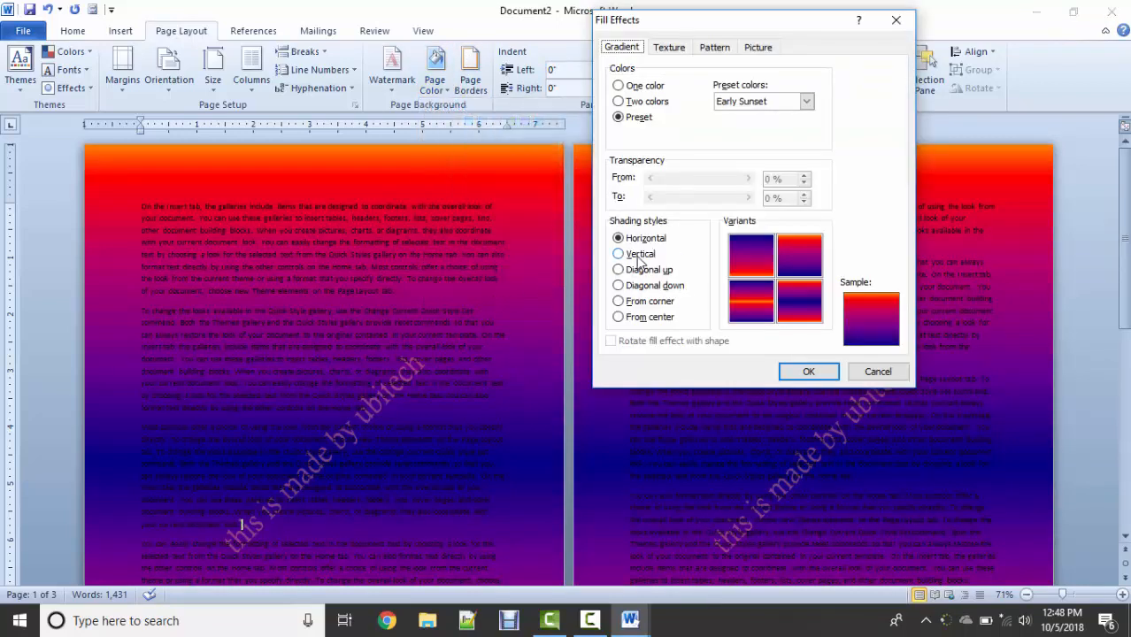
click(638, 255)
click(647, 272)
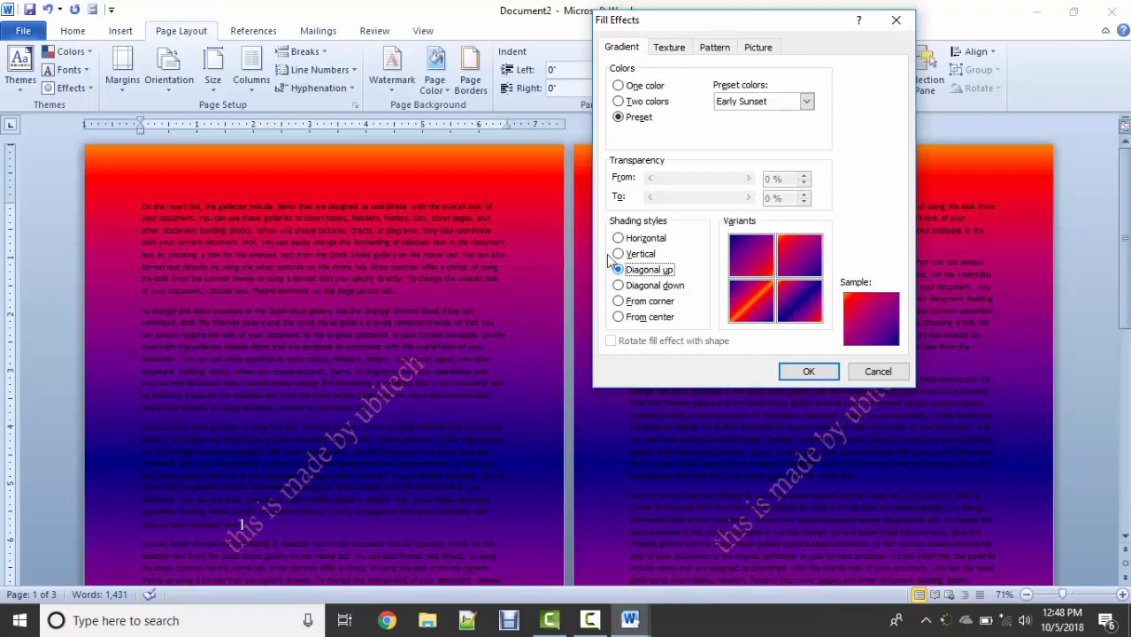
click(749, 305)
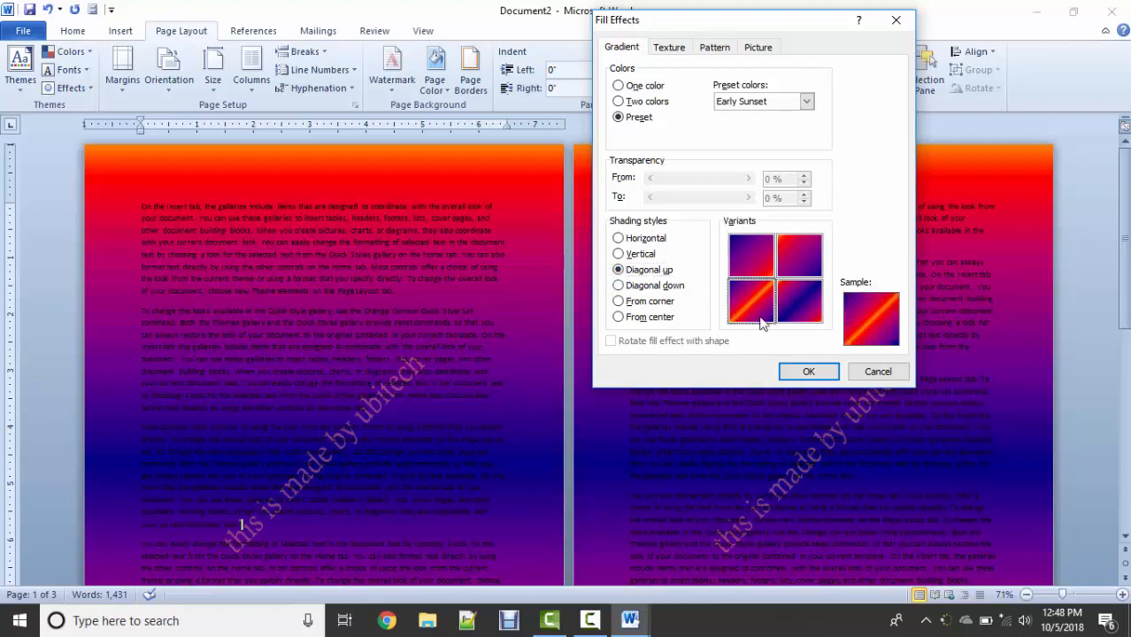
click(808, 371)
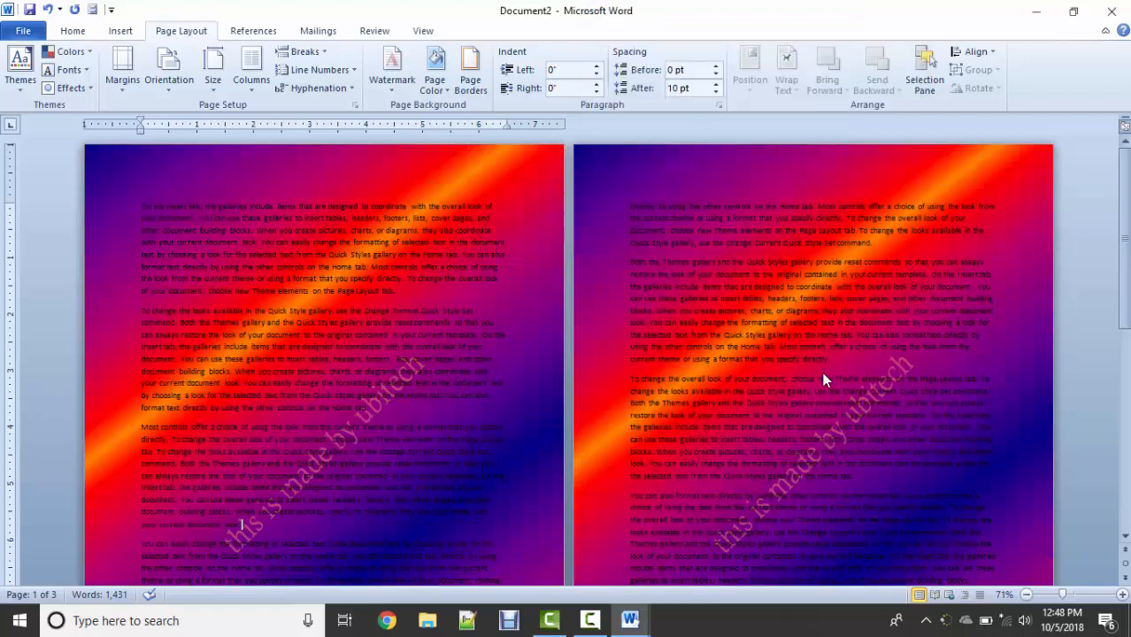
View the page border settings, close them without changes and set the page color to No Color.
click(466, 87)
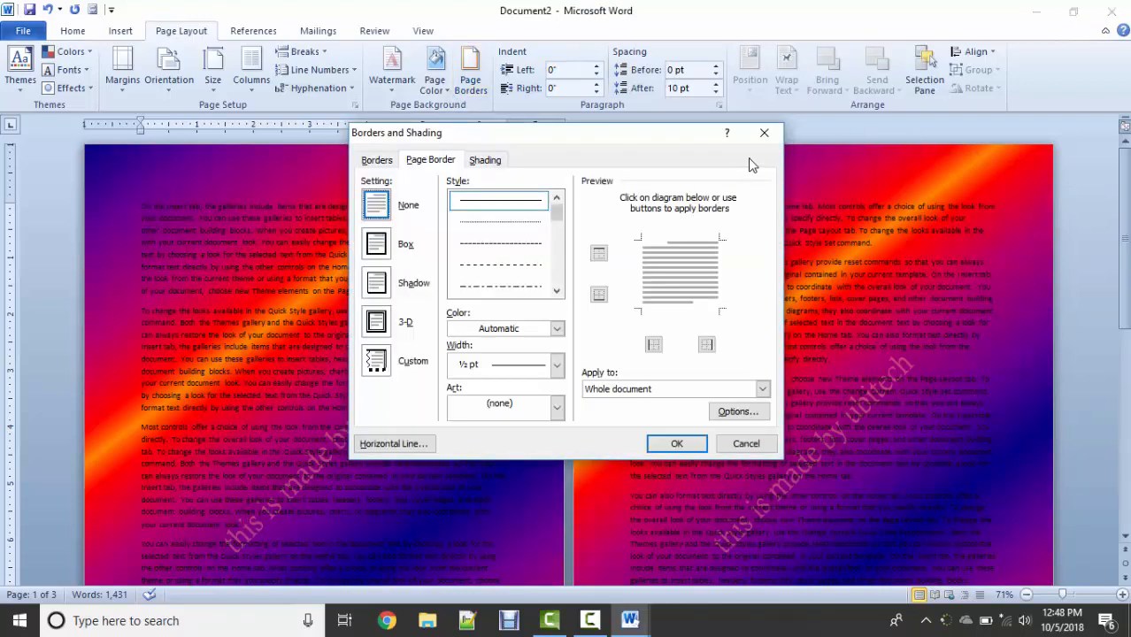
click(764, 133)
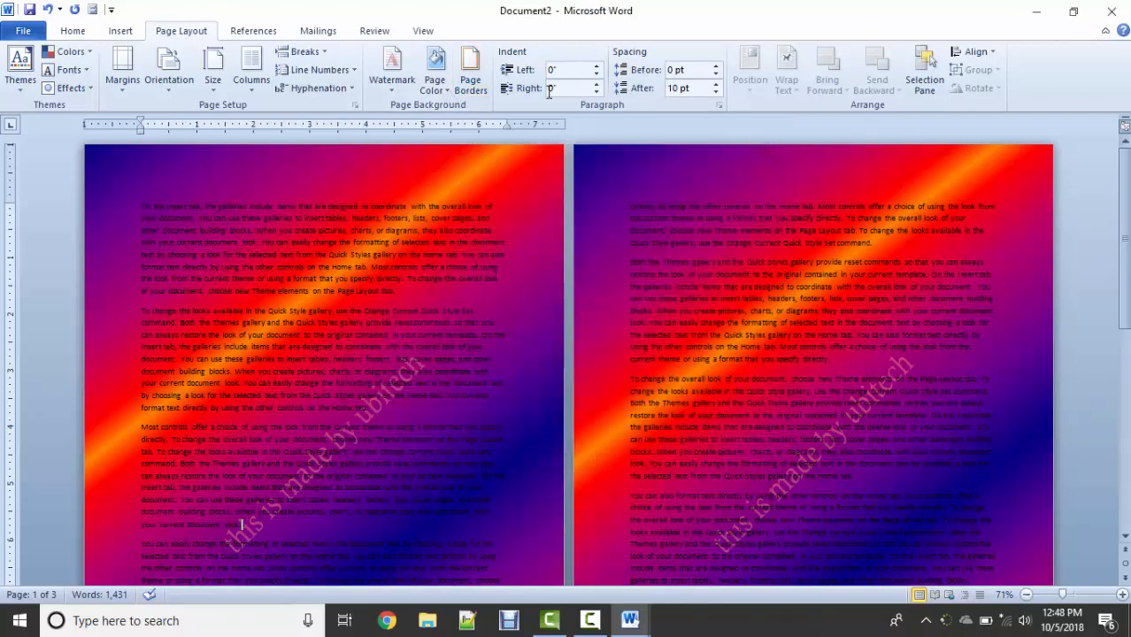
click(435, 71)
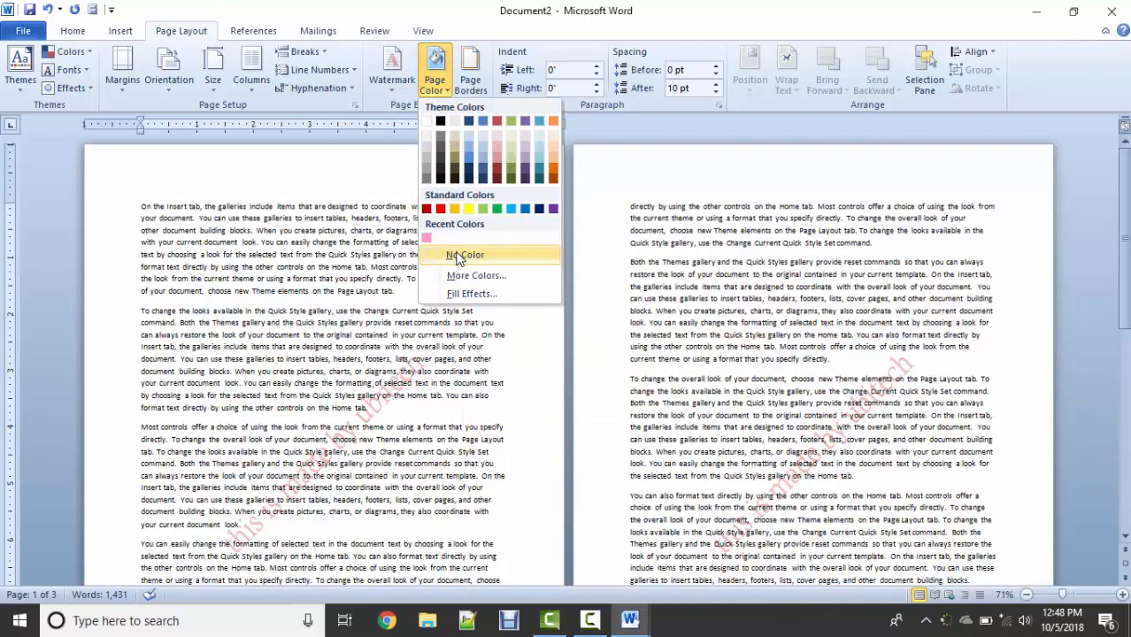
click(454, 254)
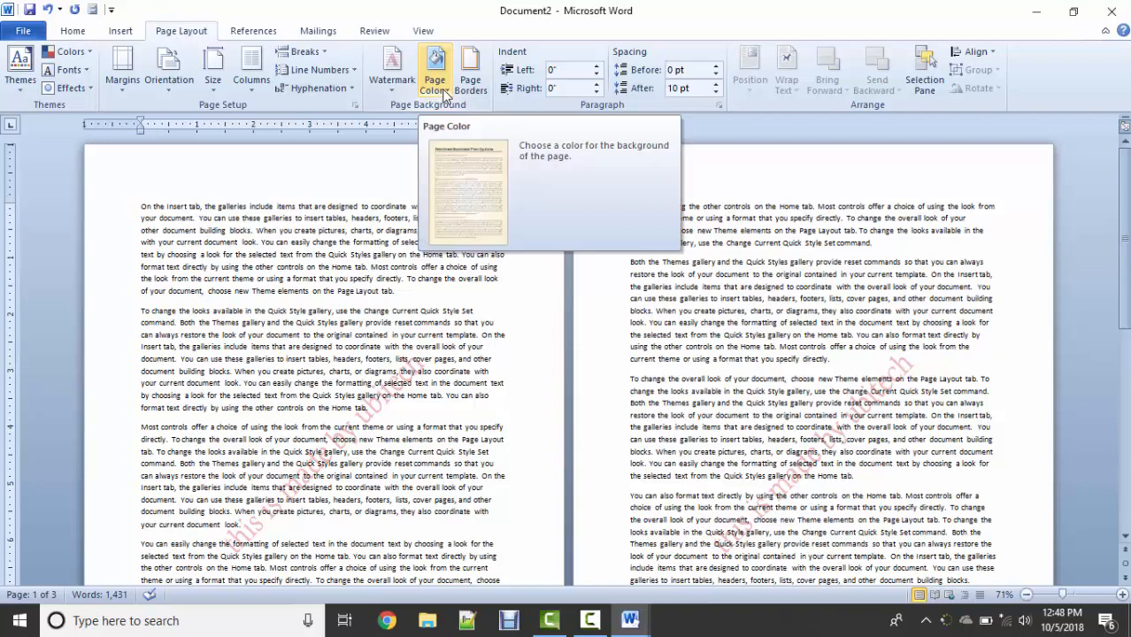
Fill the page background with the Canvas texture.
click(435, 92)
click(482, 301)
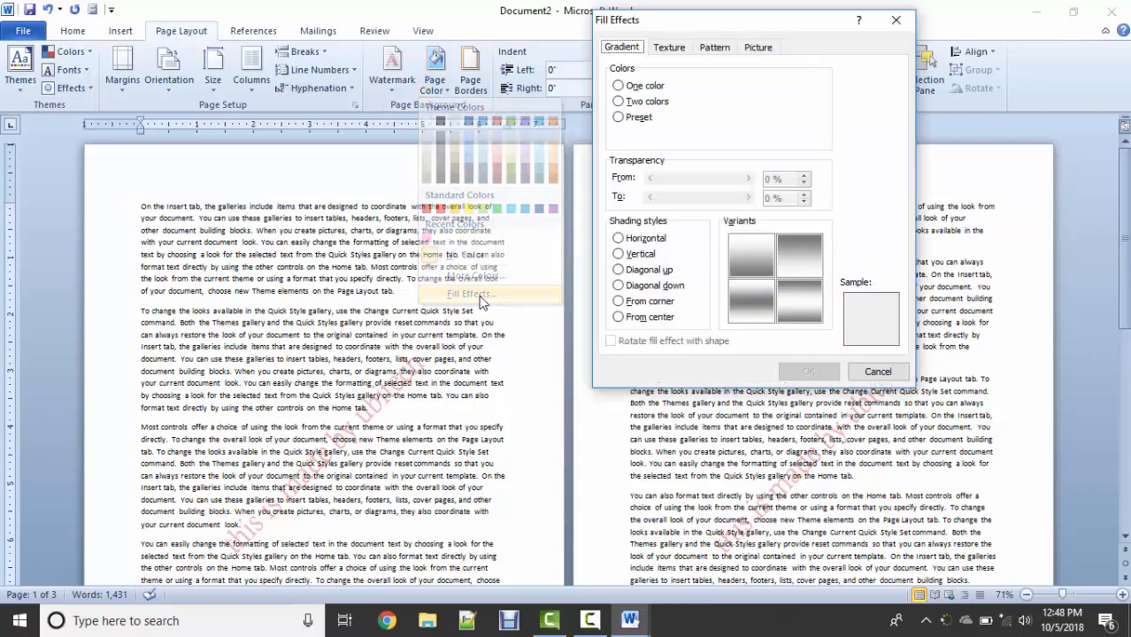
click(671, 52)
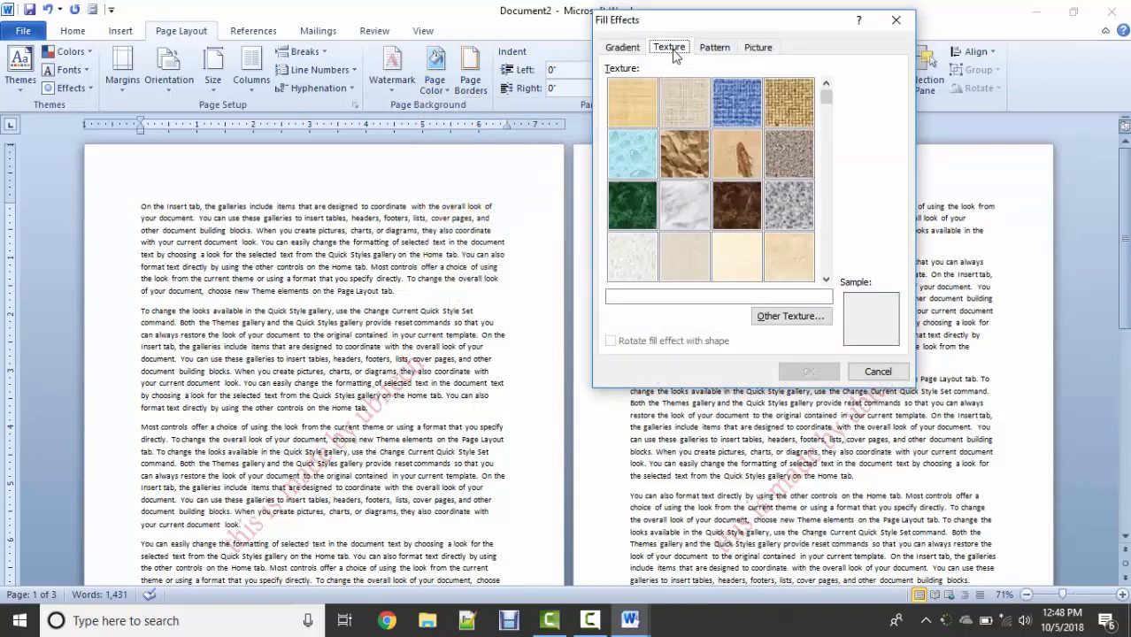
click(669, 93)
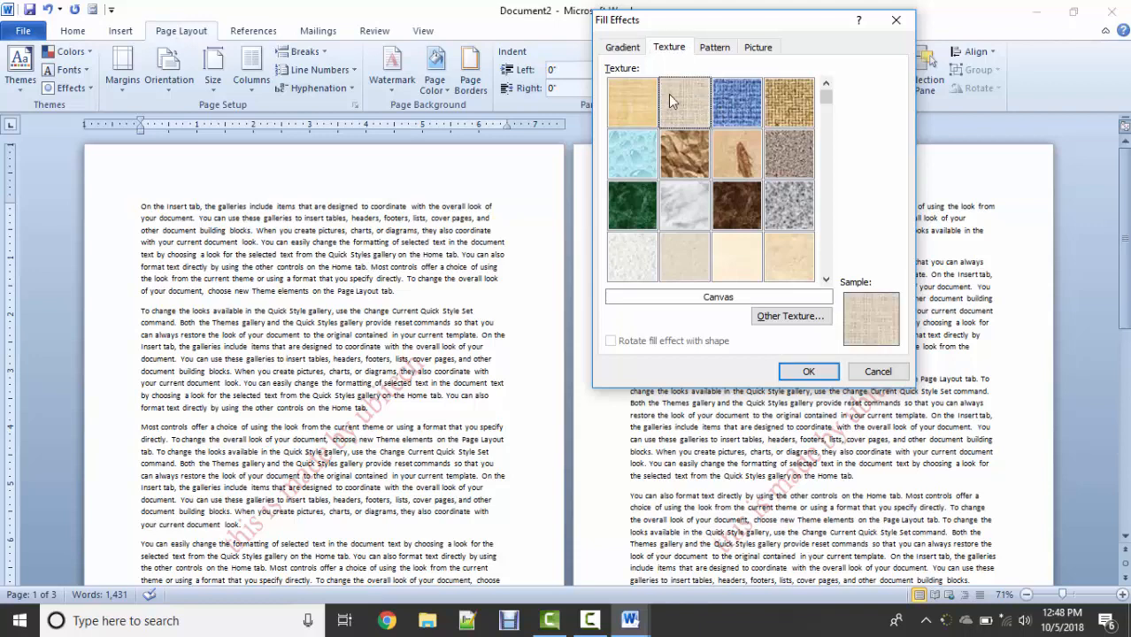
click(807, 372)
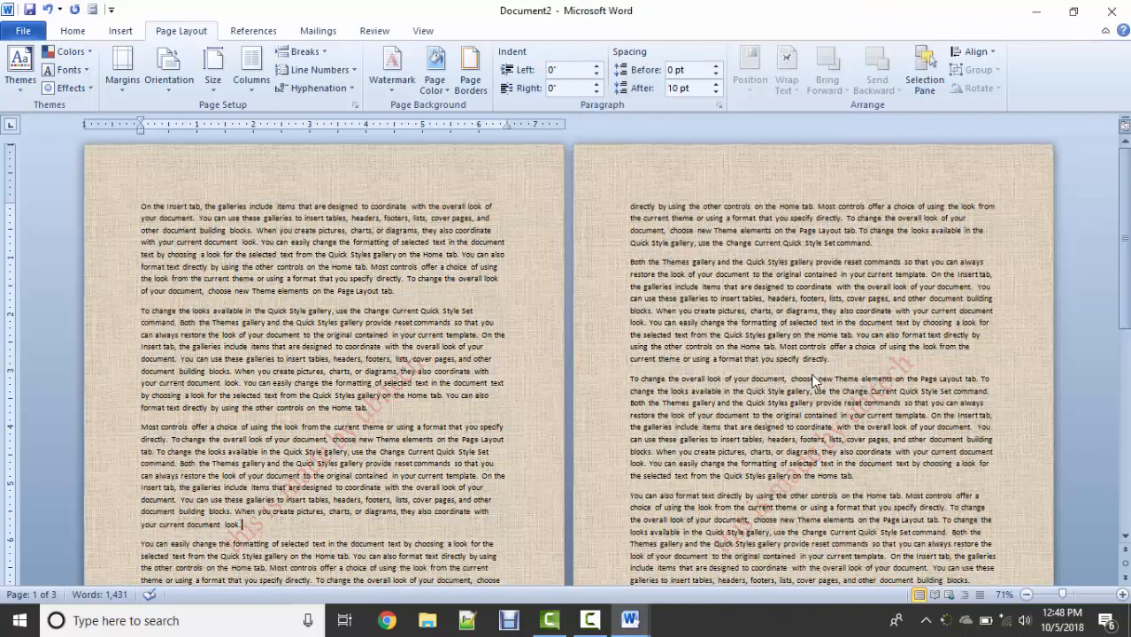
Fill the page background with the Shingle pattern, using the blue theme color as the pattern's background.
click(447, 96)
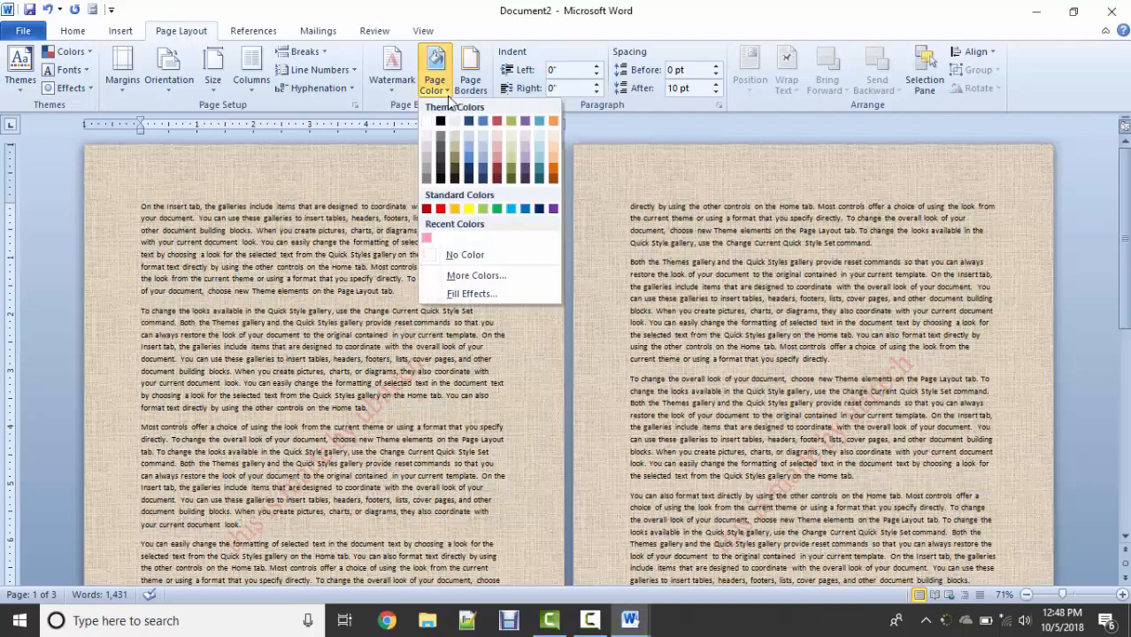
click(475, 294)
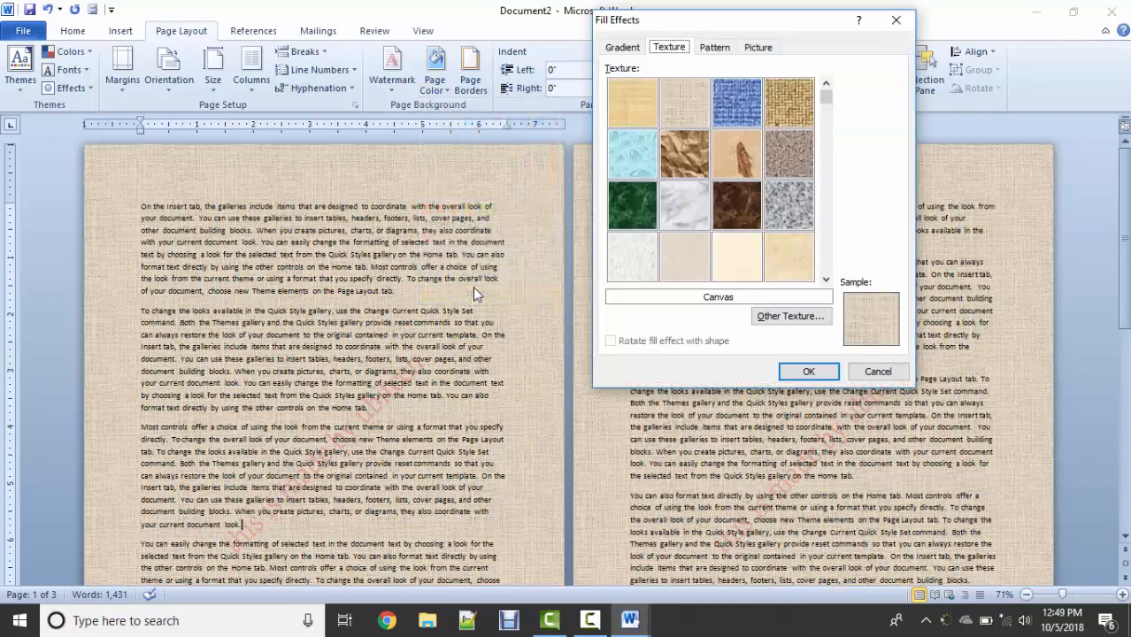
click(713, 49)
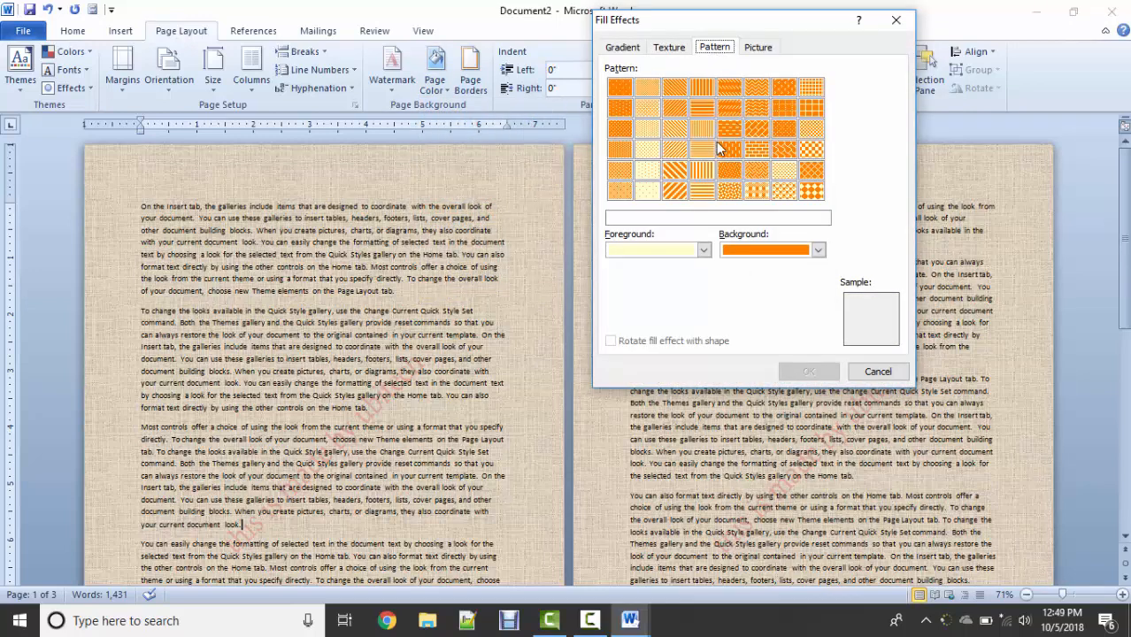
click(677, 109)
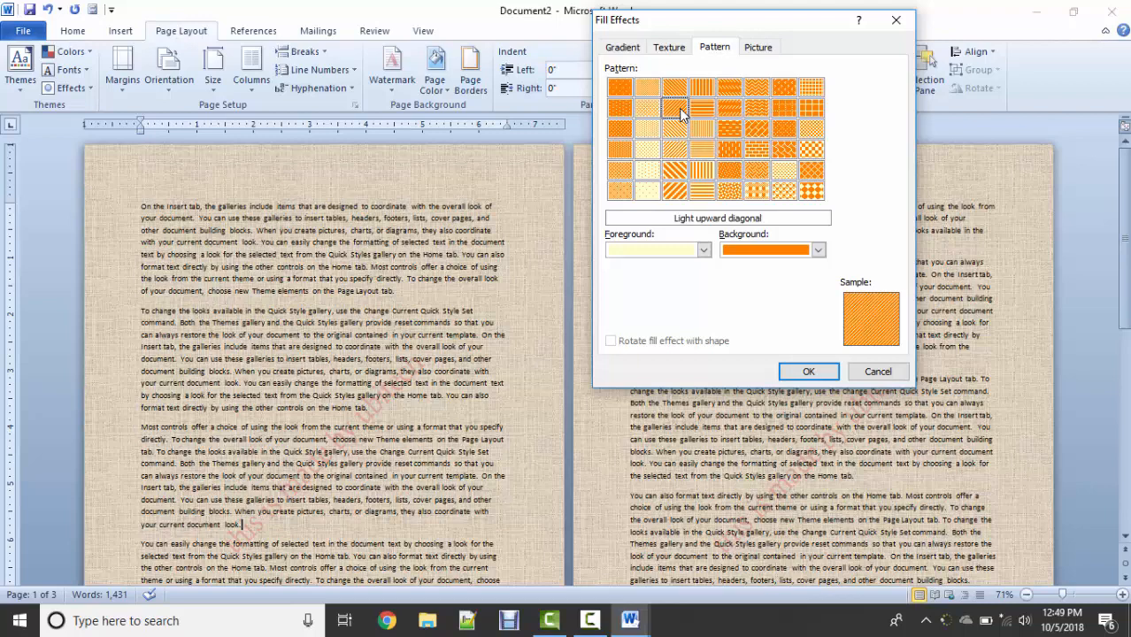
click(818, 251)
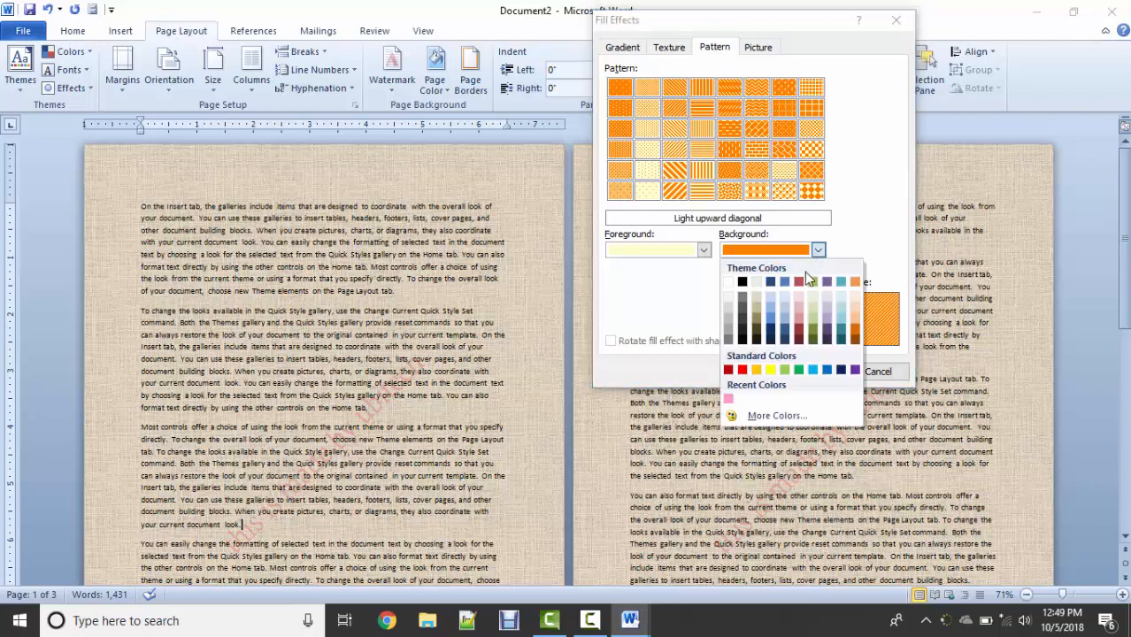
click(784, 281)
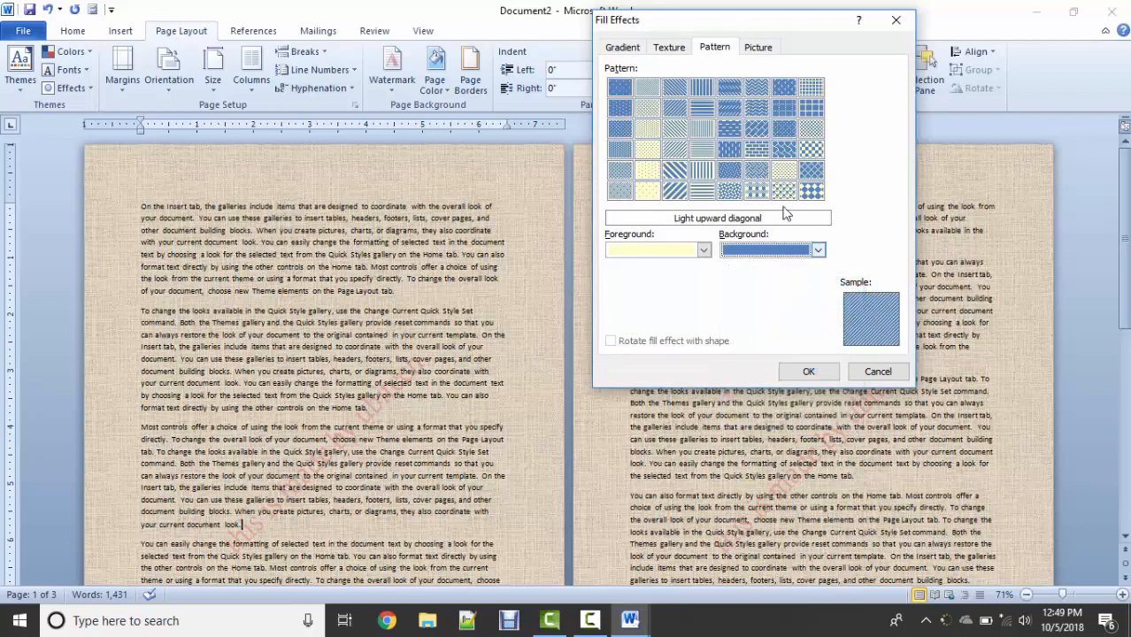
click(783, 166)
click(808, 372)
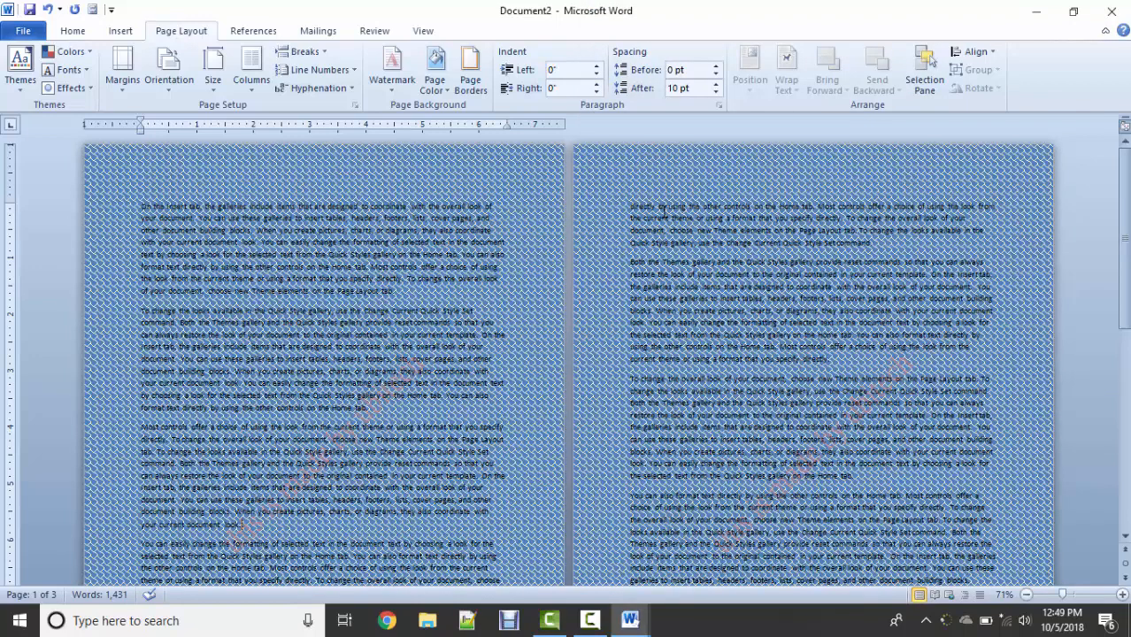
Fill the page background with the picture 69149964-engineering-wallpapers.jpg from the Desktop.
click(434, 81)
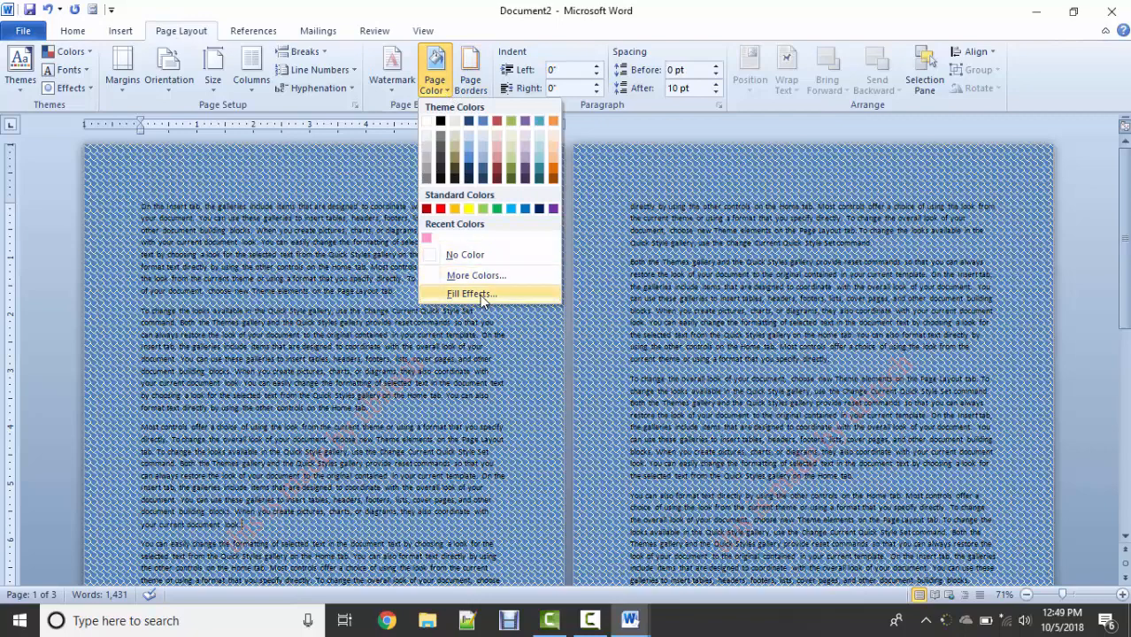
click(479, 294)
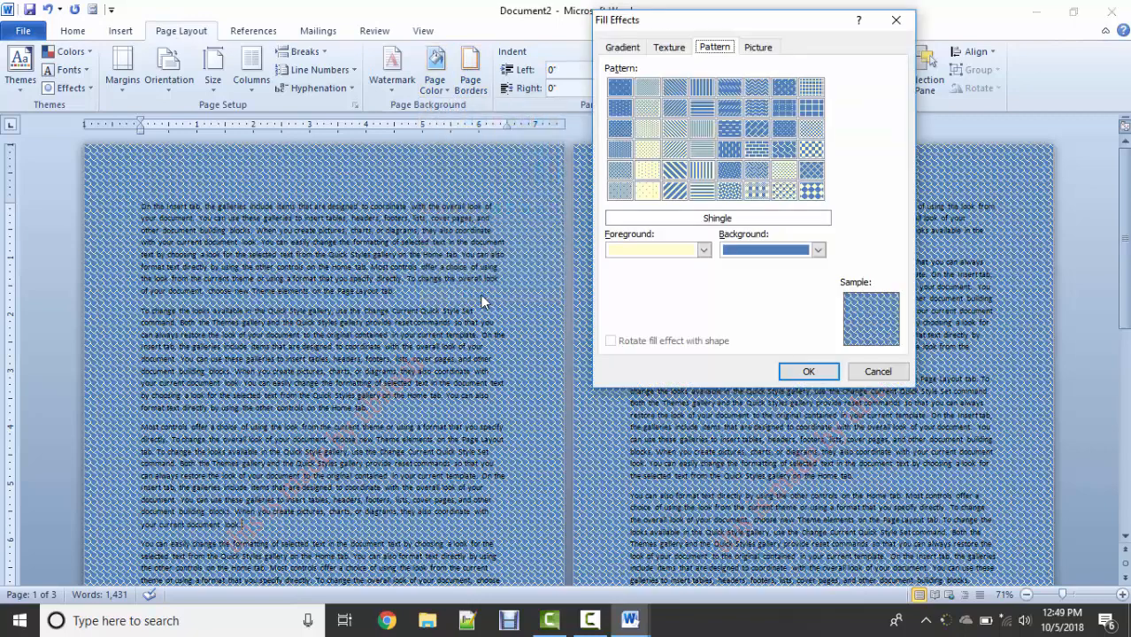
click(761, 46)
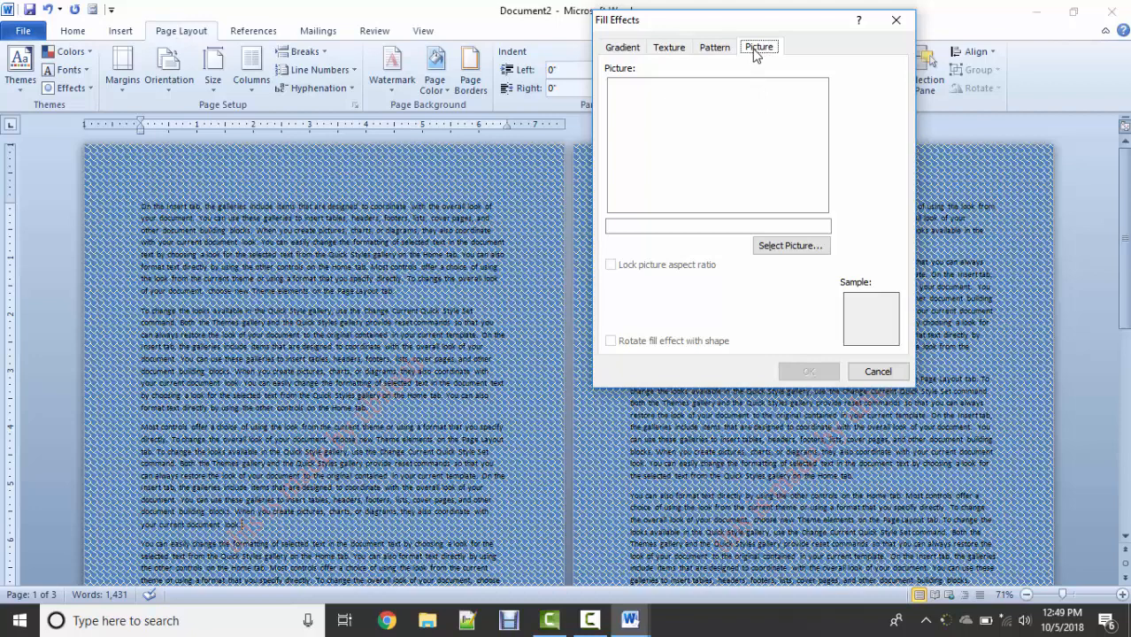
click(788, 246)
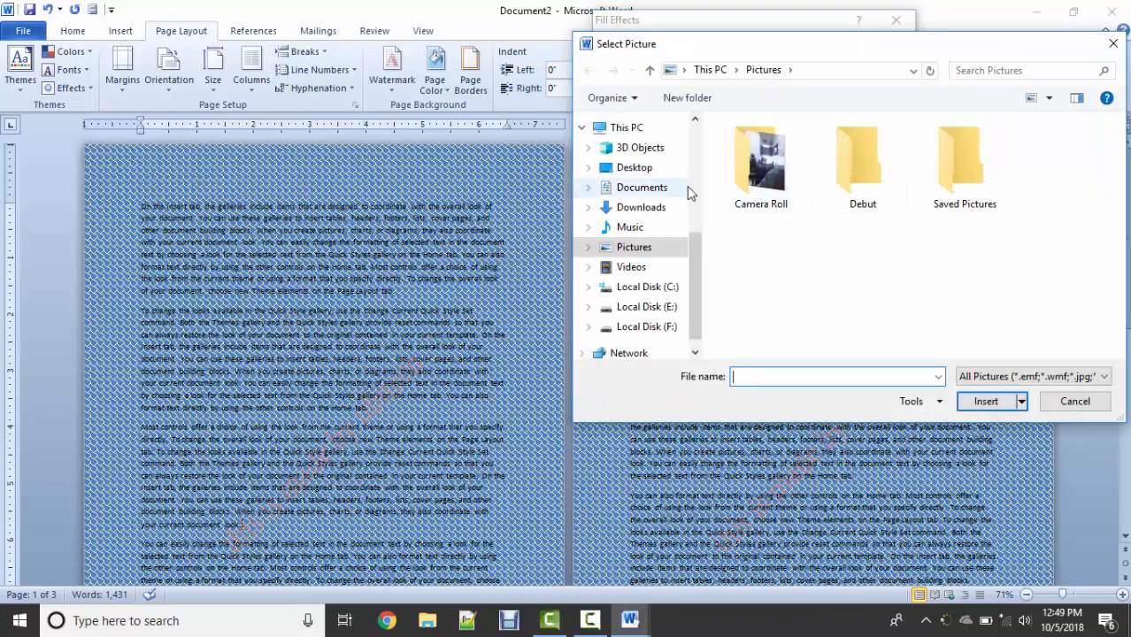
click(632, 167)
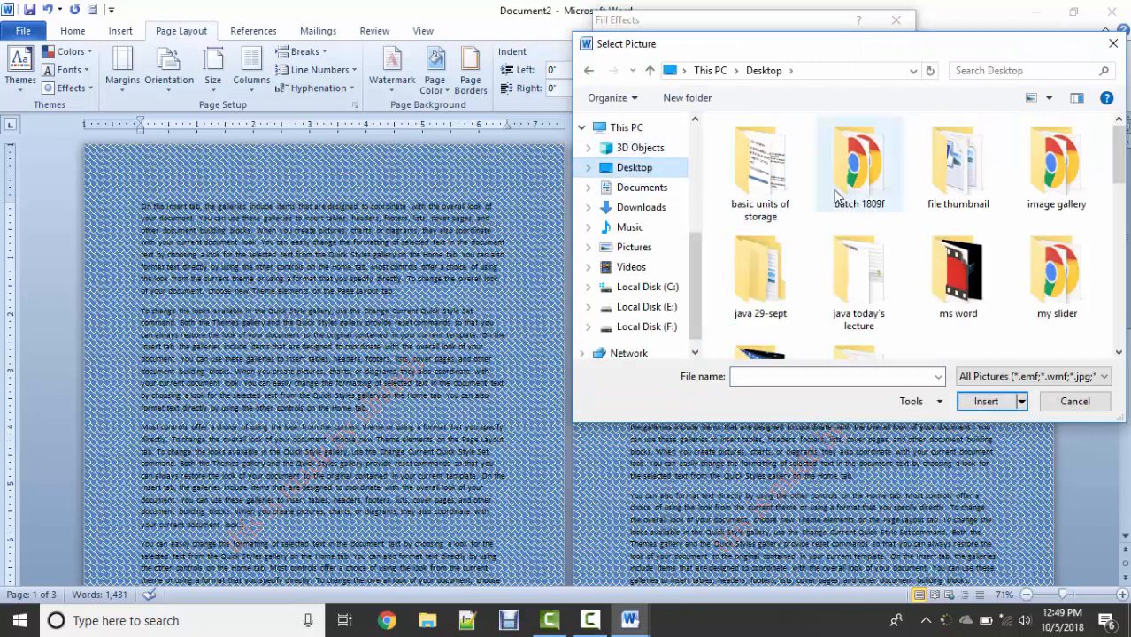
double_click(995, 52)
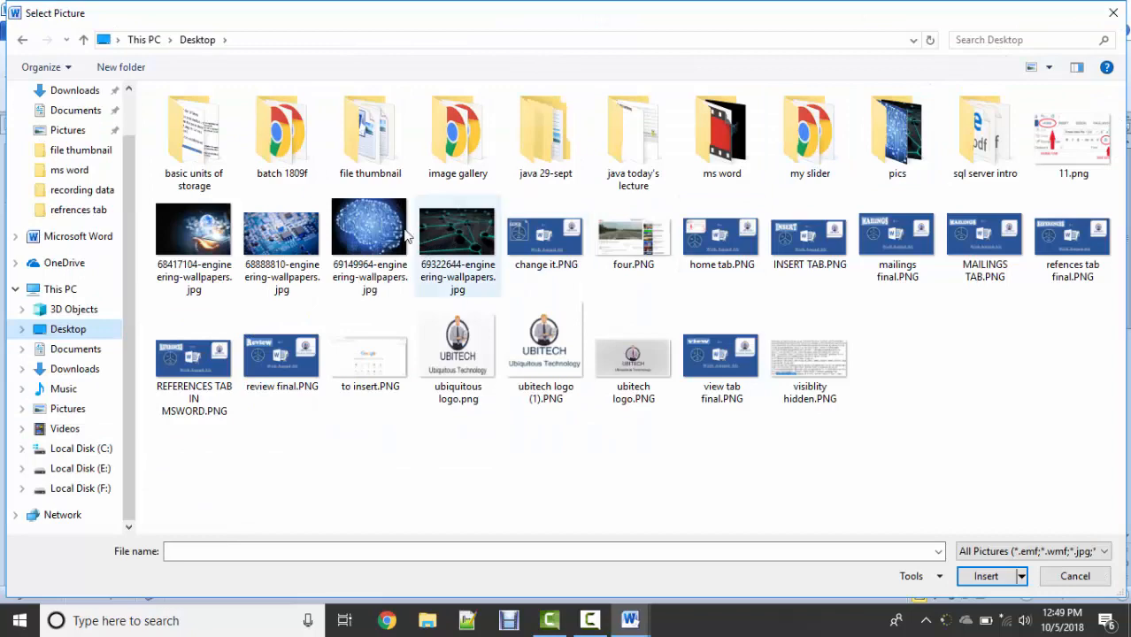
click(392, 227)
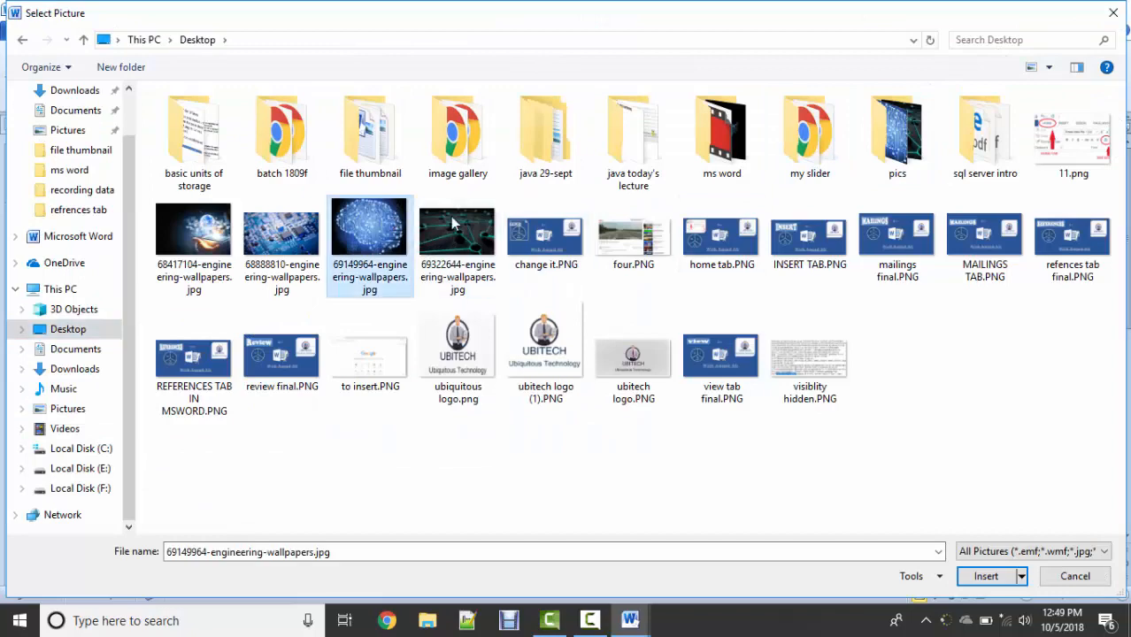
click(983, 581)
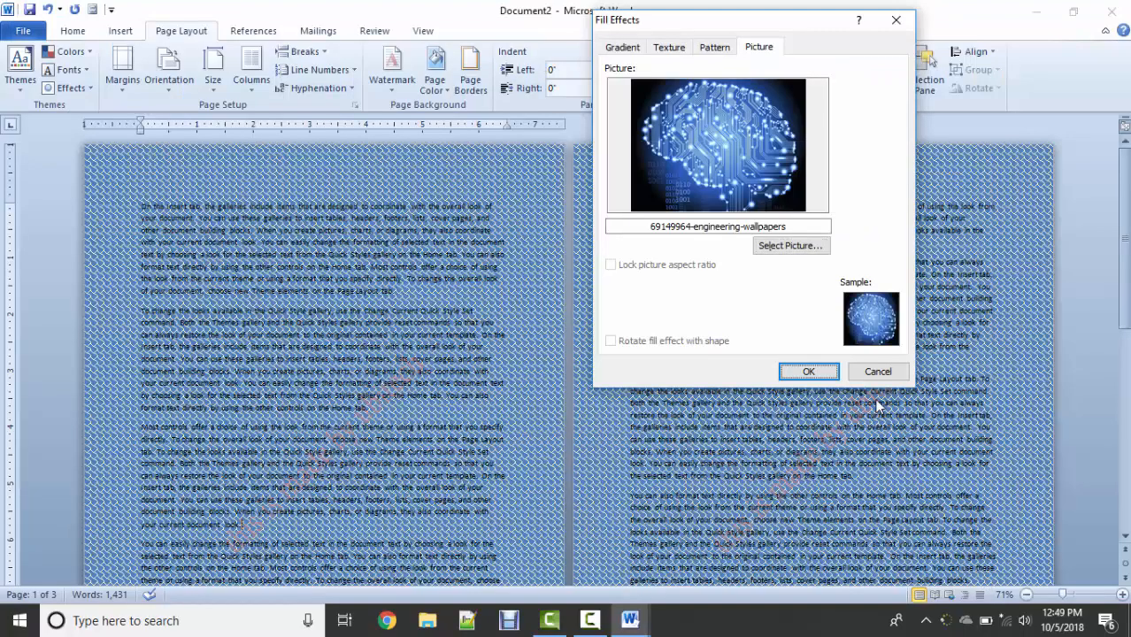
click(816, 368)
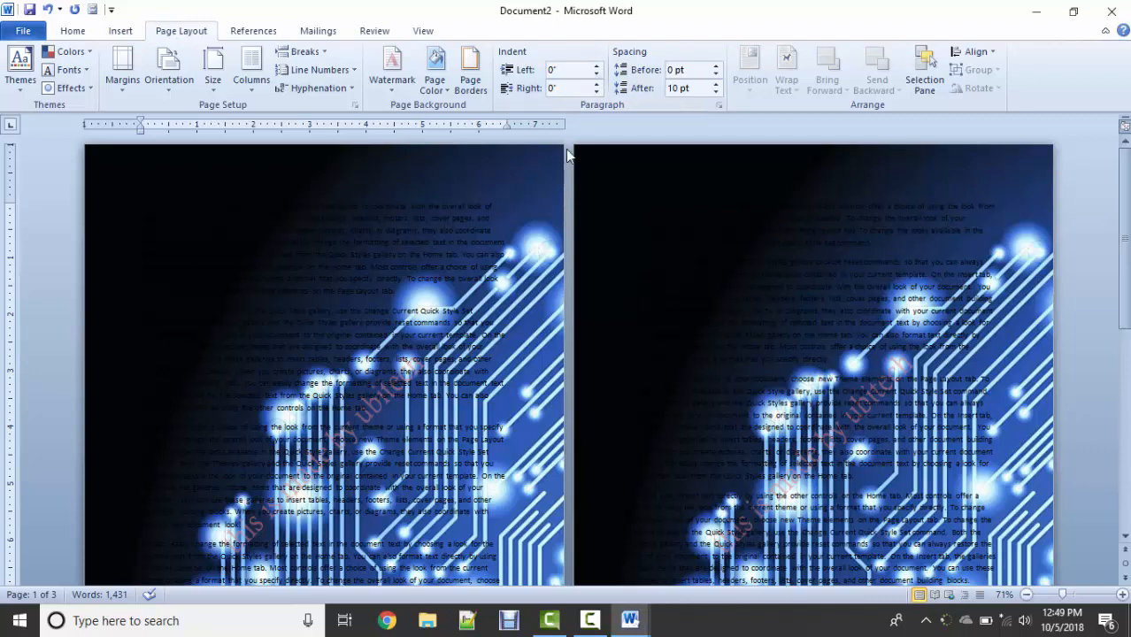
Remove the page background picture by setting the page color to No Color.
click(435, 78)
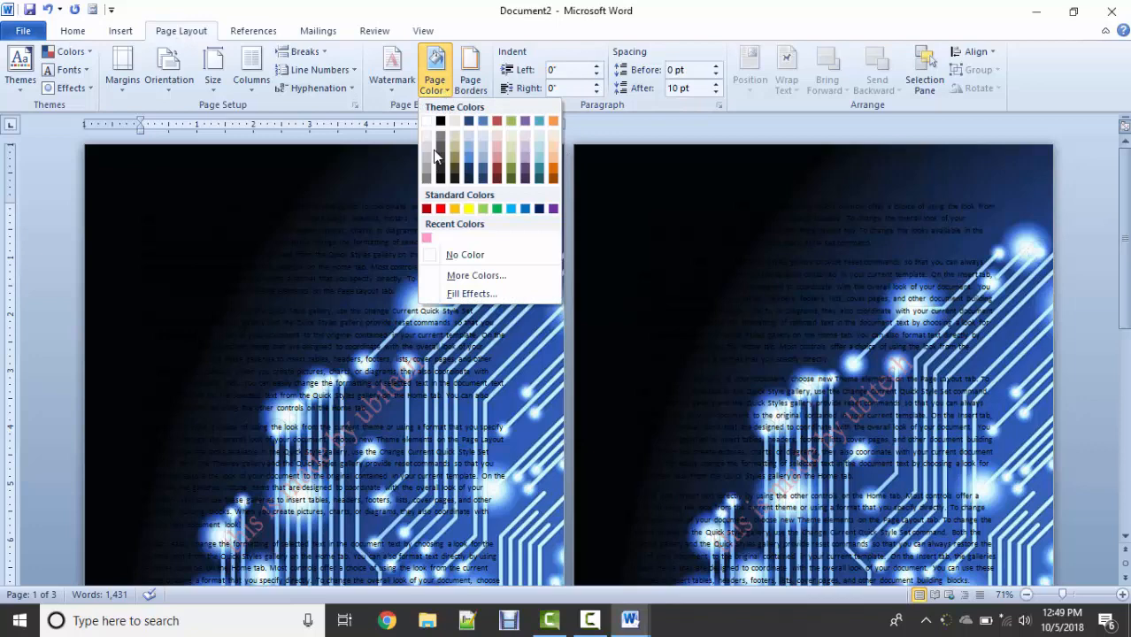
click(459, 255)
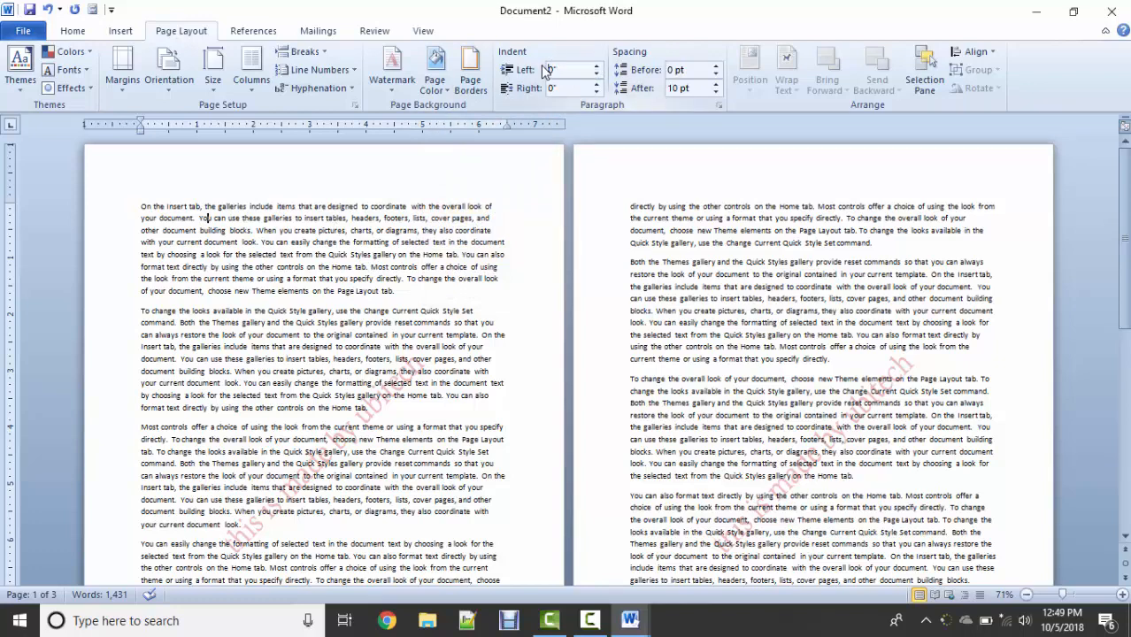
Set the left indent of the first paragraph on page one to 0.8".
click(594, 67)
click(594, 67)
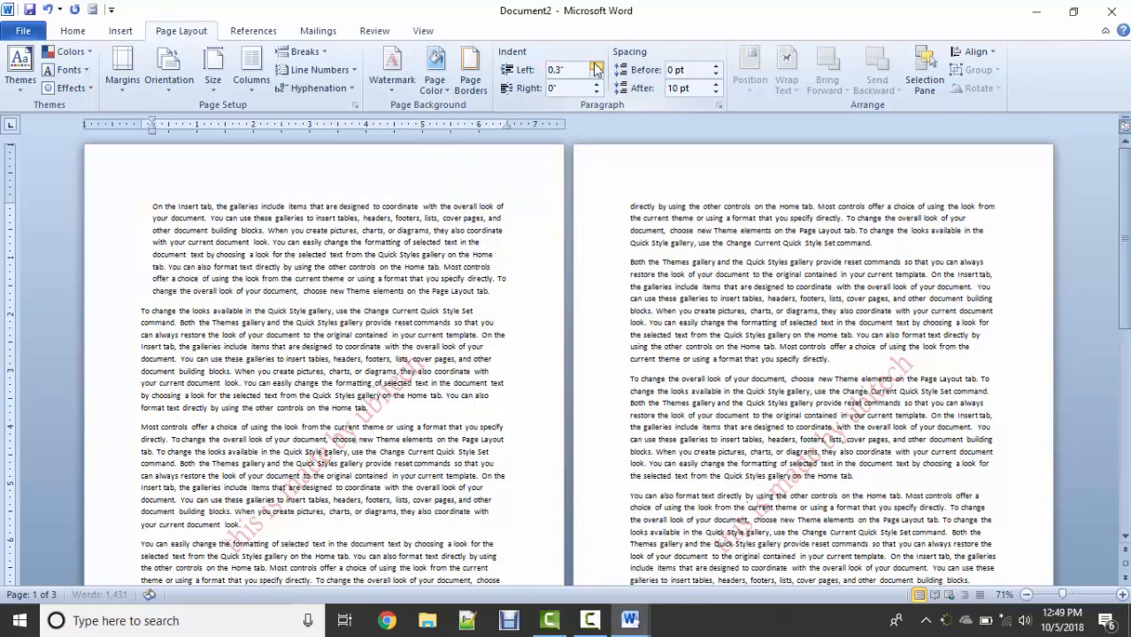
click(594, 67)
click(594, 67)
click(595, 67)
click(594, 67)
click(595, 68)
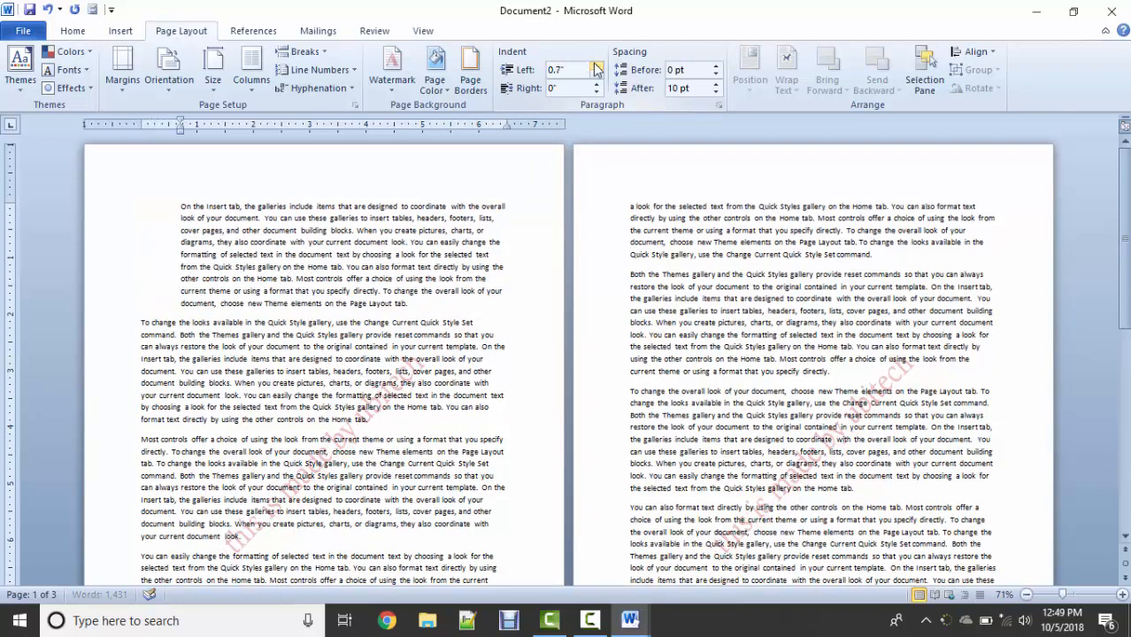
click(595, 67)
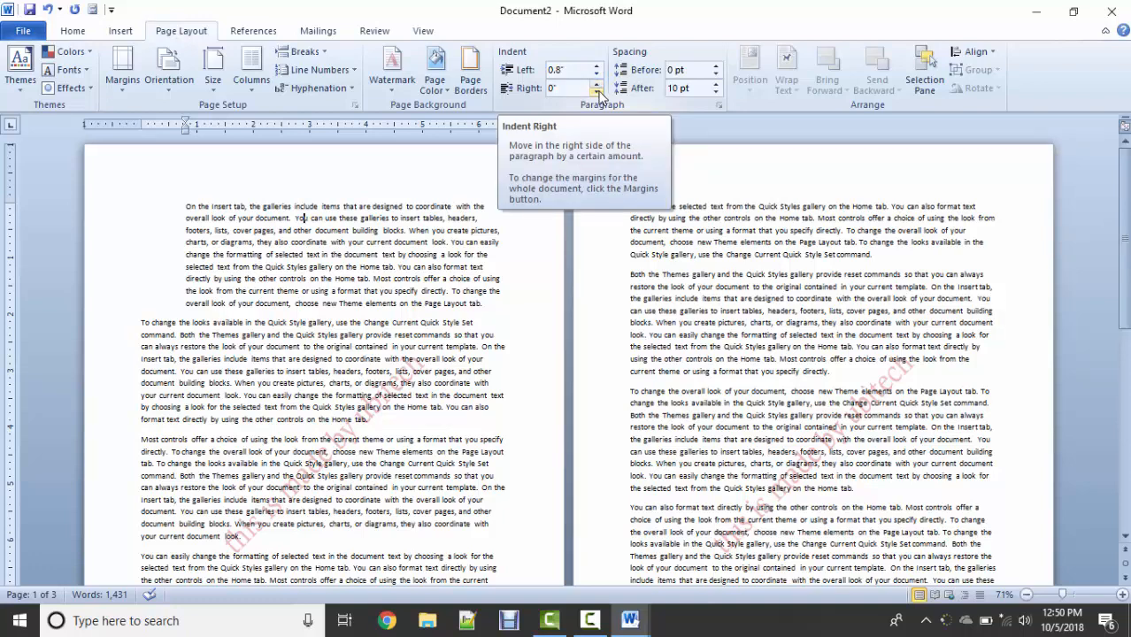
Set the right indent of the first paragraph on page one to -0.4".
click(597, 93)
click(597, 93)
click(598, 93)
click(598, 93)
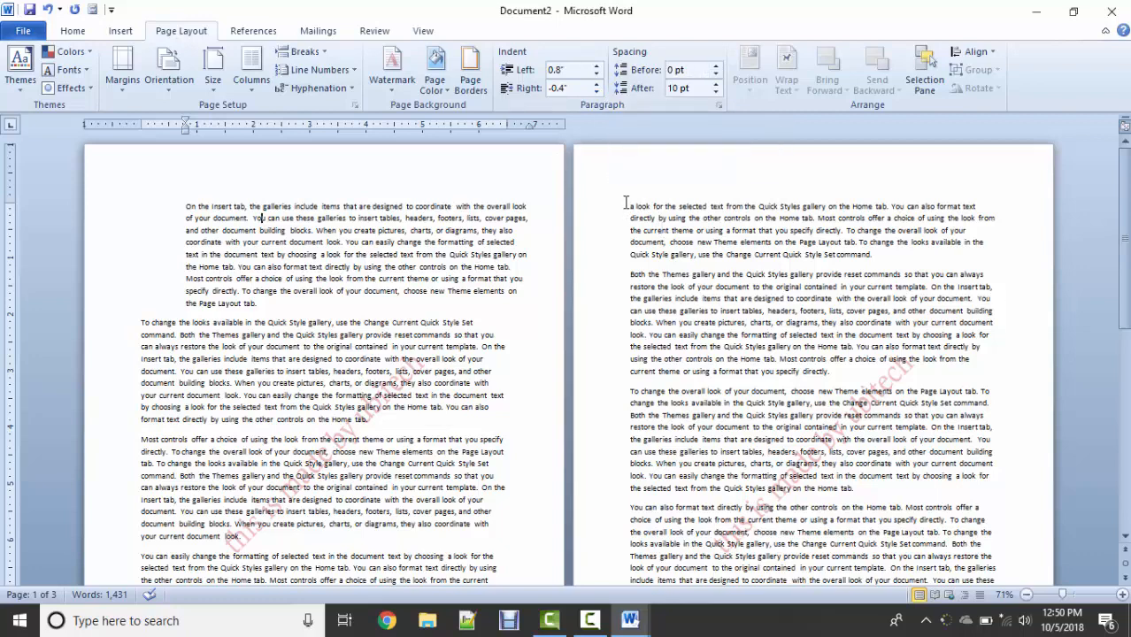
Select the text from the top of page two into its third paragraph and set the left indent to 0.2".
drag(625, 204, 705, 392)
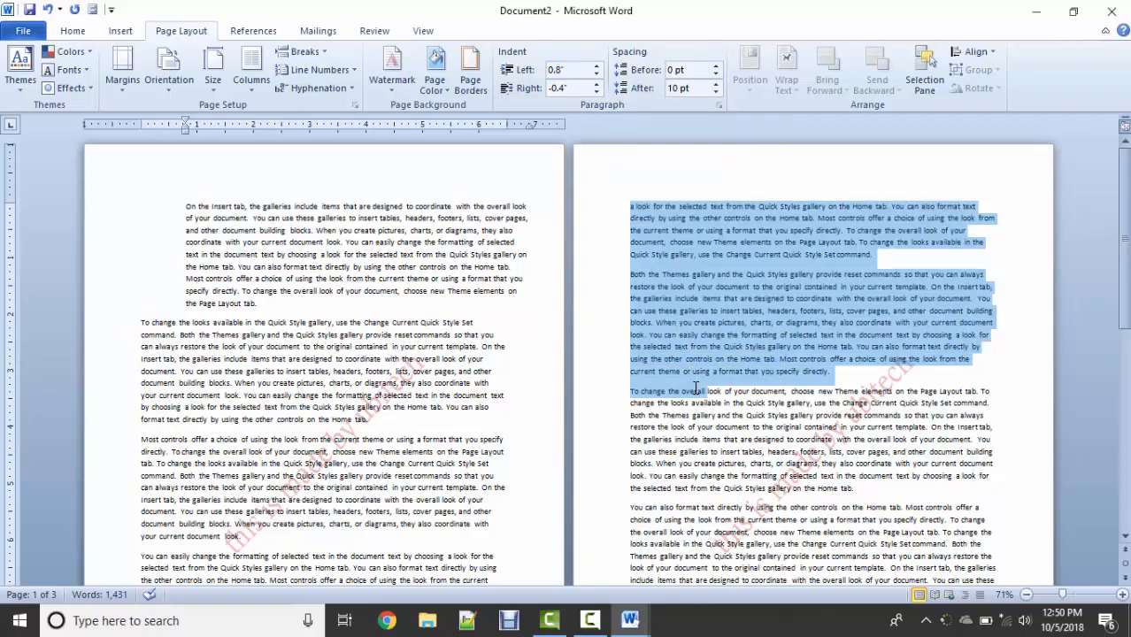
click(597, 69)
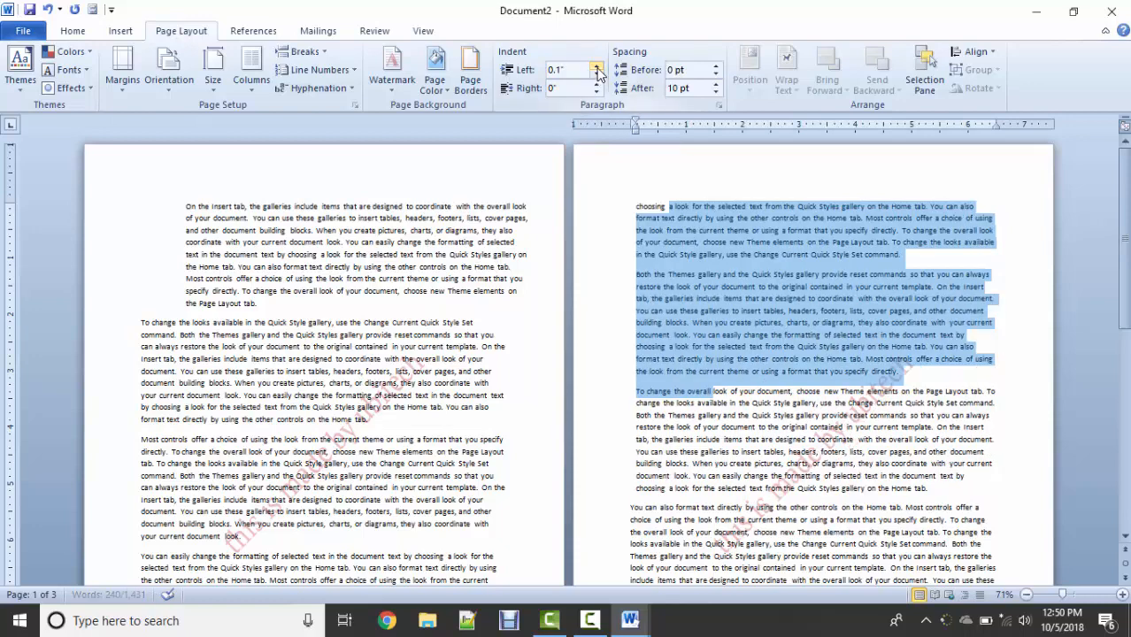
click(597, 69)
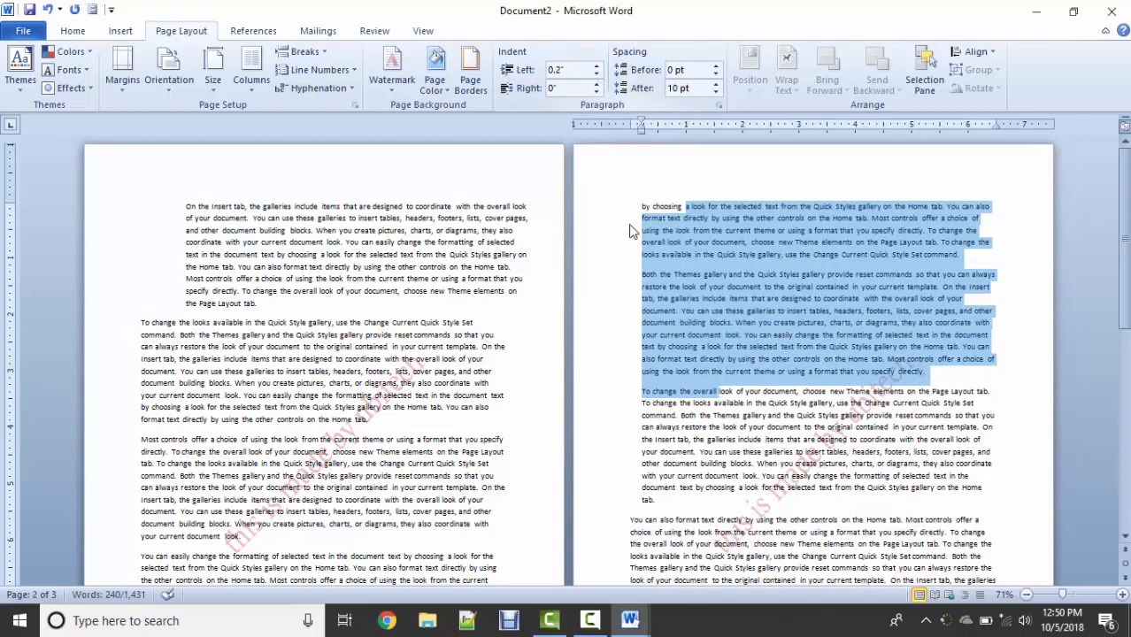
Increase the spacing before the selected paragraphs on page two to 60 pt.
click(715, 66)
click(716, 66)
click(715, 65)
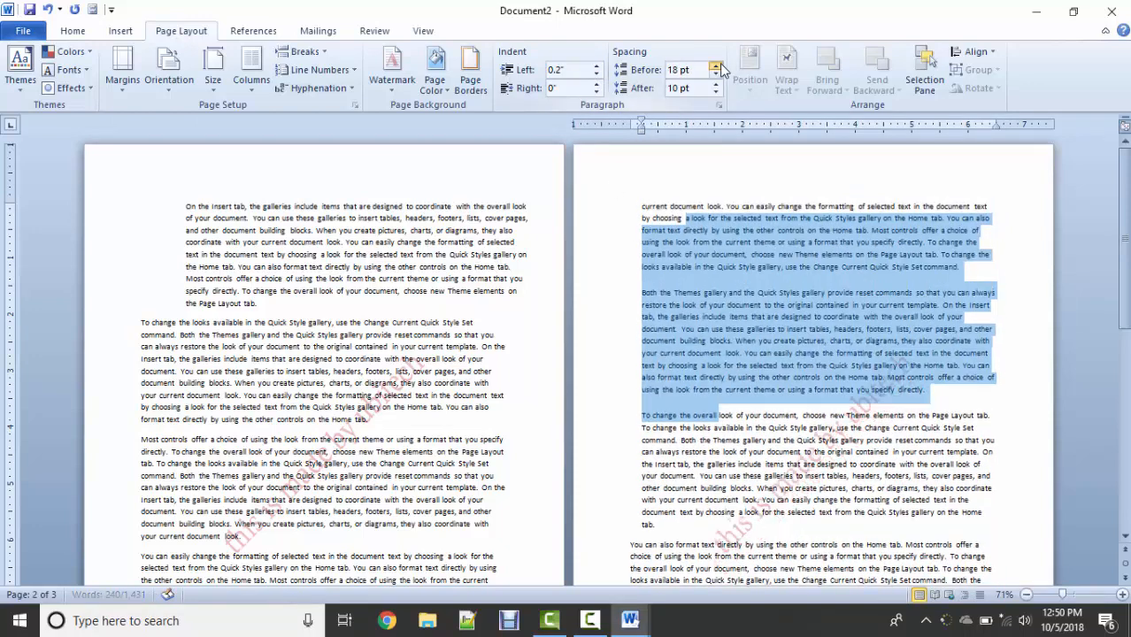
click(715, 66)
click(715, 65)
click(715, 65)
click(715, 65)
click(715, 65)
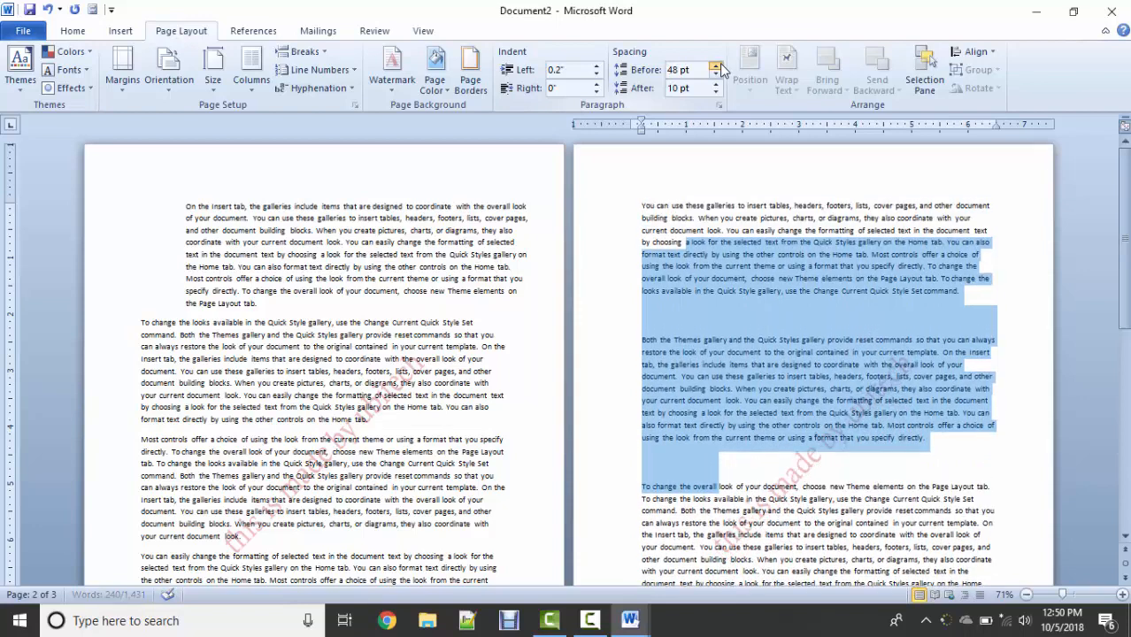
click(715, 65)
click(715, 66)
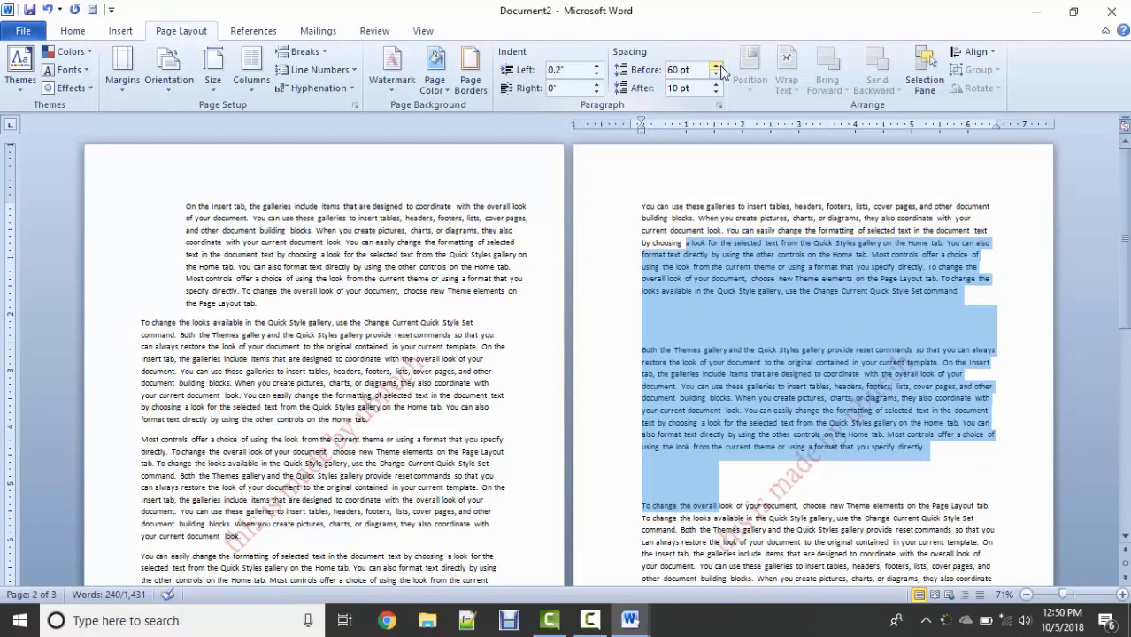
Reduce the spacing before the selected paragraphs on page two to Auto.
click(716, 80)
click(716, 79)
click(716, 80)
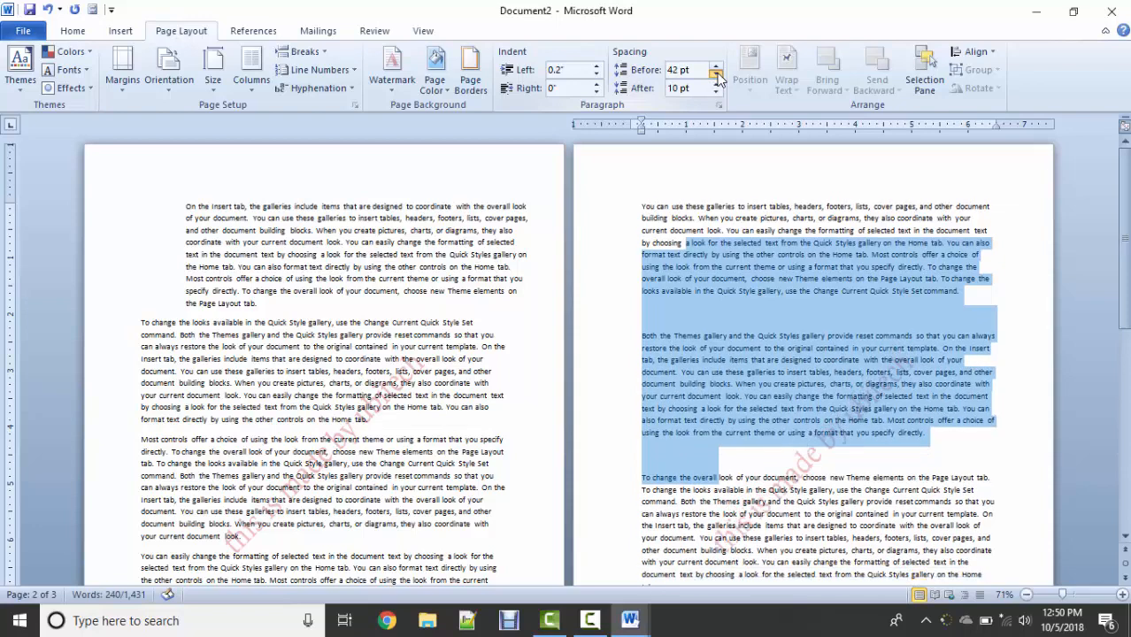
click(716, 80)
click(716, 79)
click(716, 80)
click(716, 79)
click(717, 79)
click(716, 80)
click(716, 80)
click(716, 80)
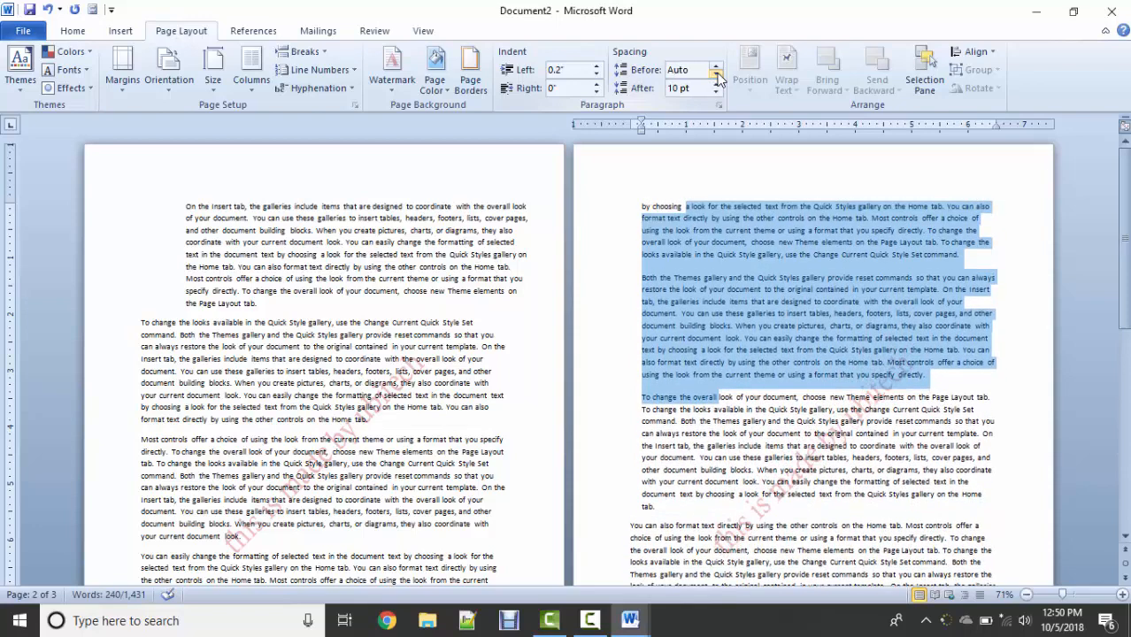
Examine the line spacing choices for the selected paragraphs, close them without changes and return to the page layout options.
click(75, 32)
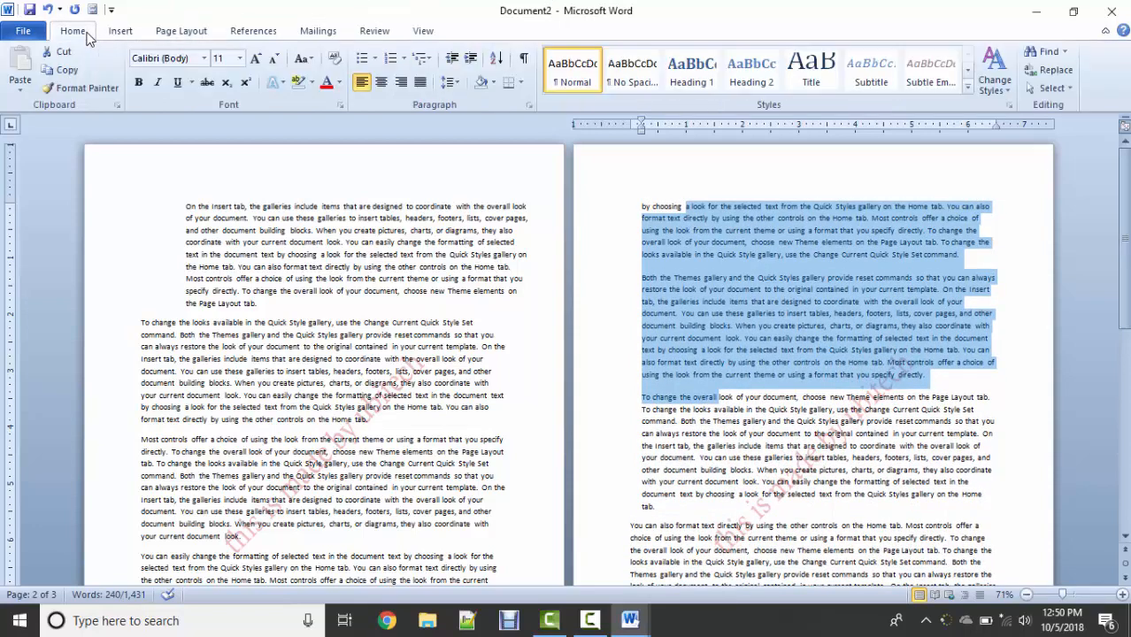
click(457, 84)
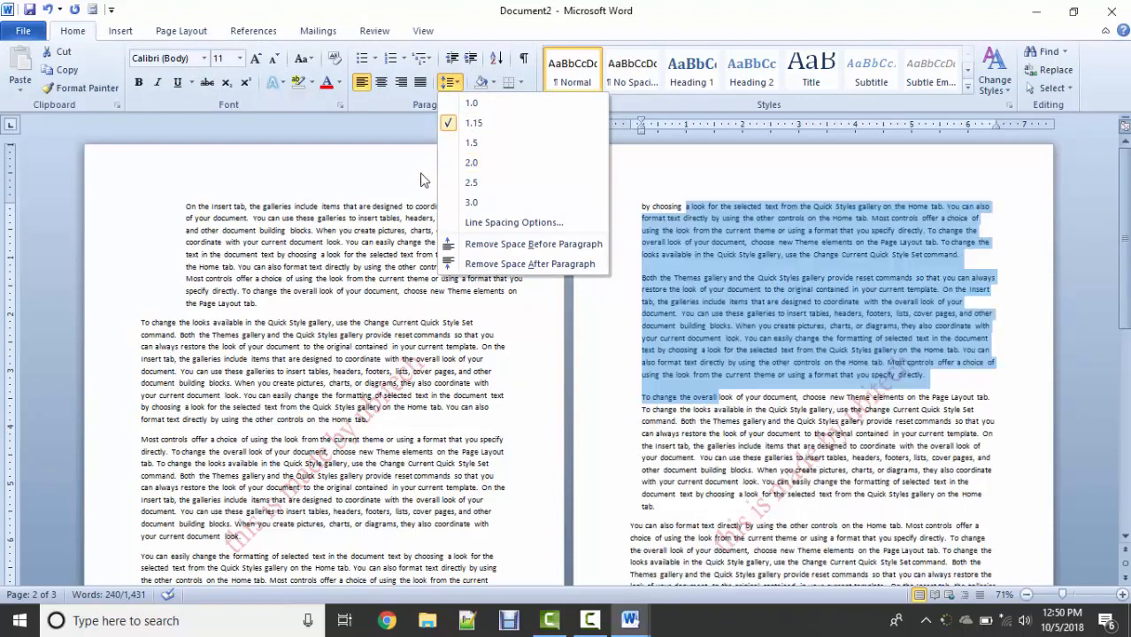
click(421, 180)
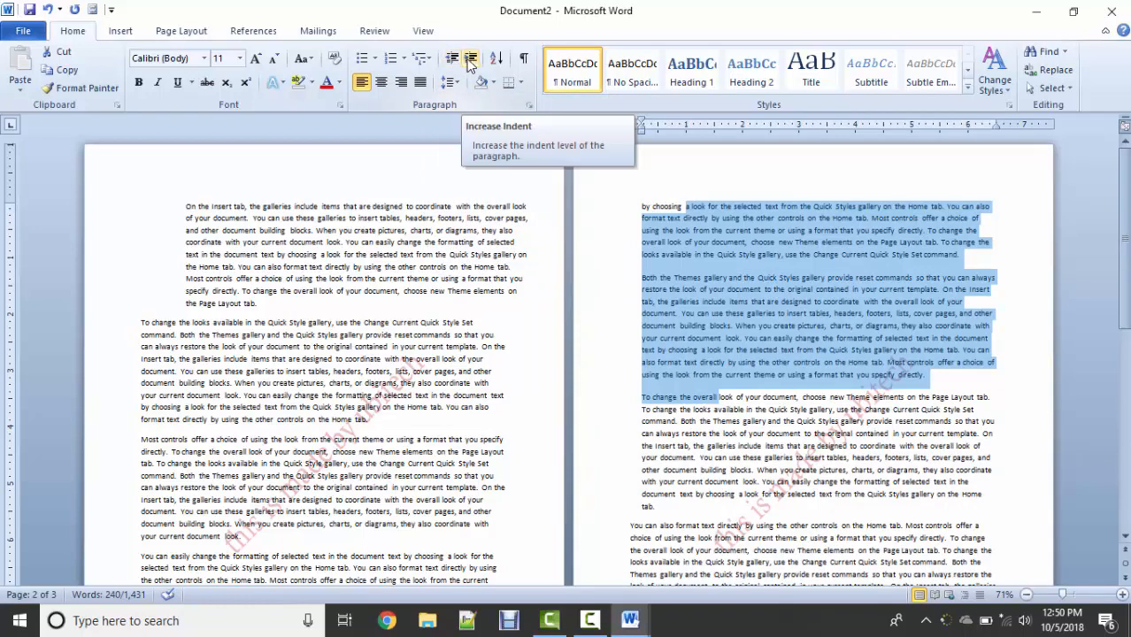
click(163, 33)
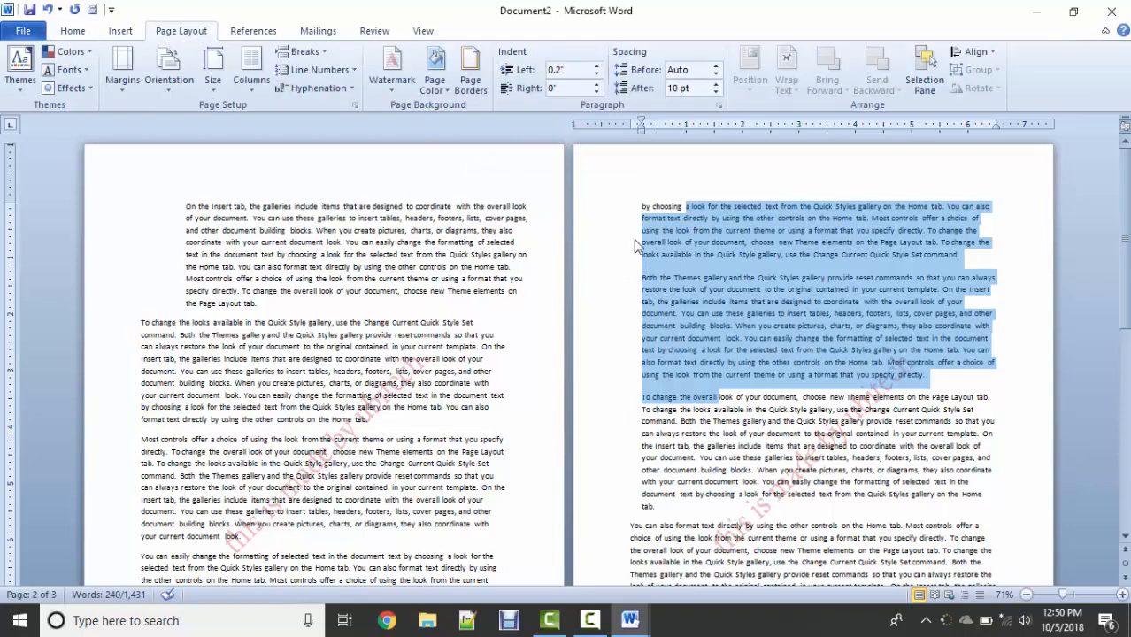
Insert the picture ubitech logo.PNG into the first paragraph on page one, within the word "selected".
click(509, 245)
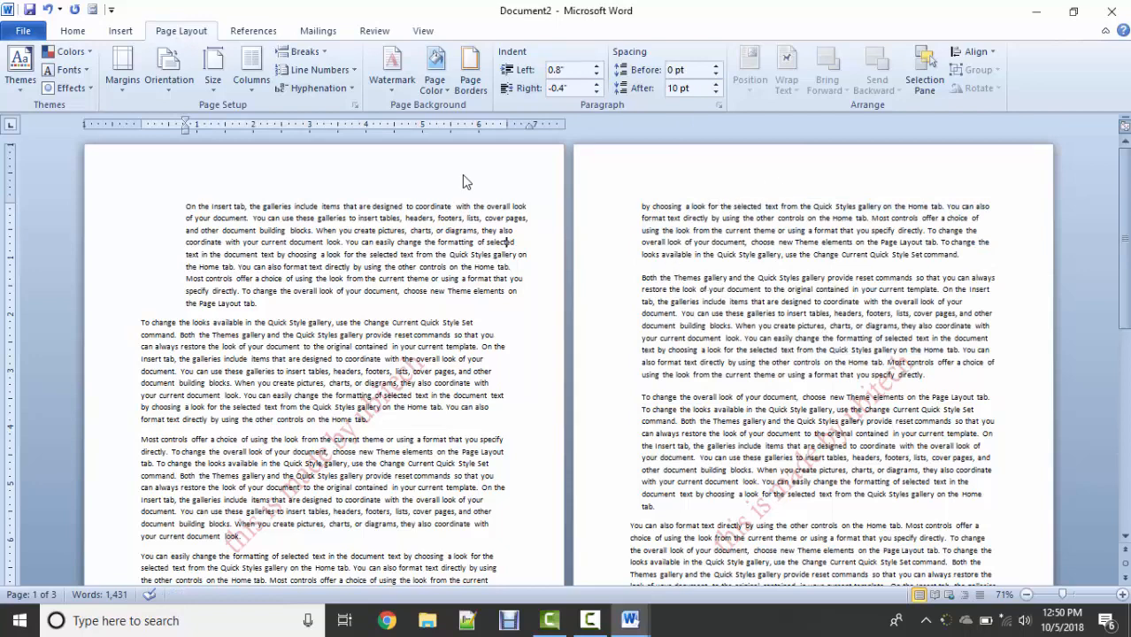
click(106, 36)
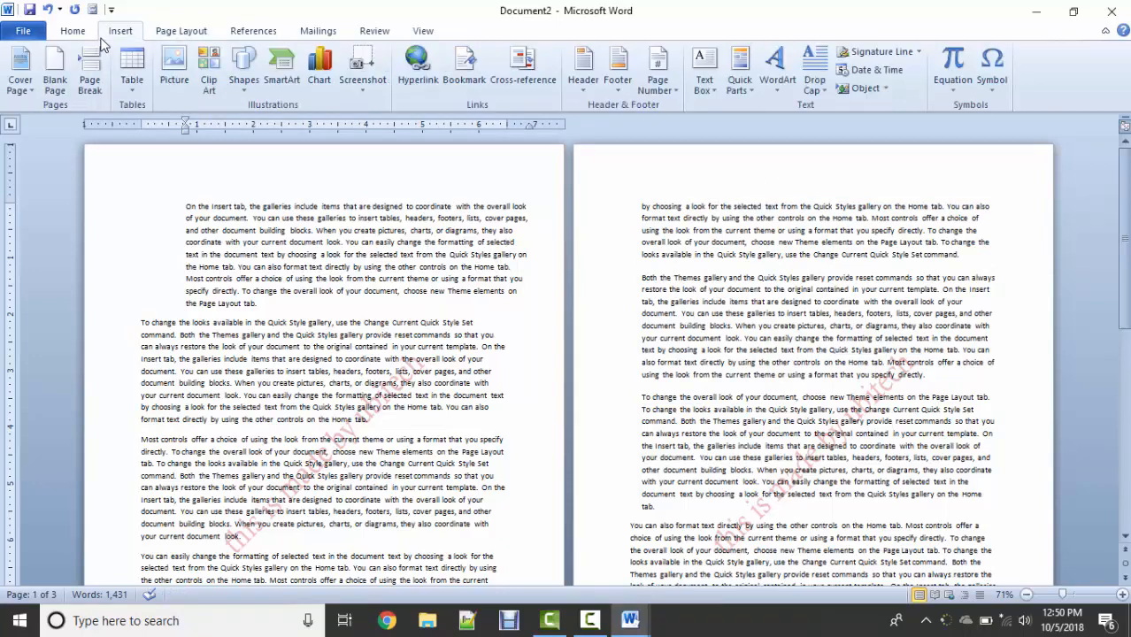
click(175, 70)
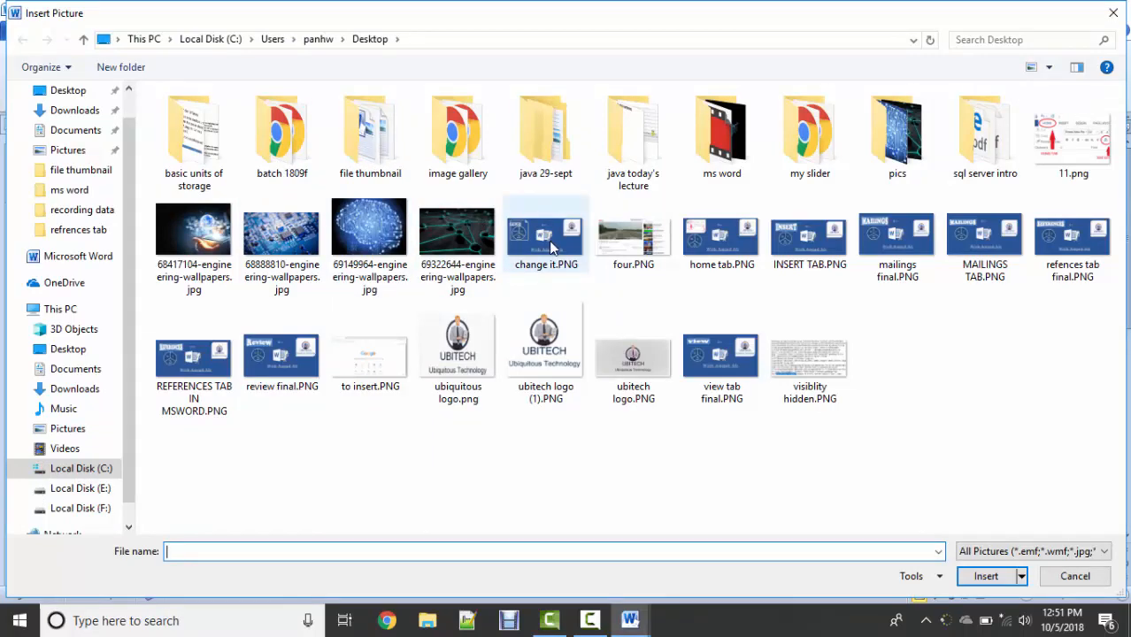
double_click(623, 366)
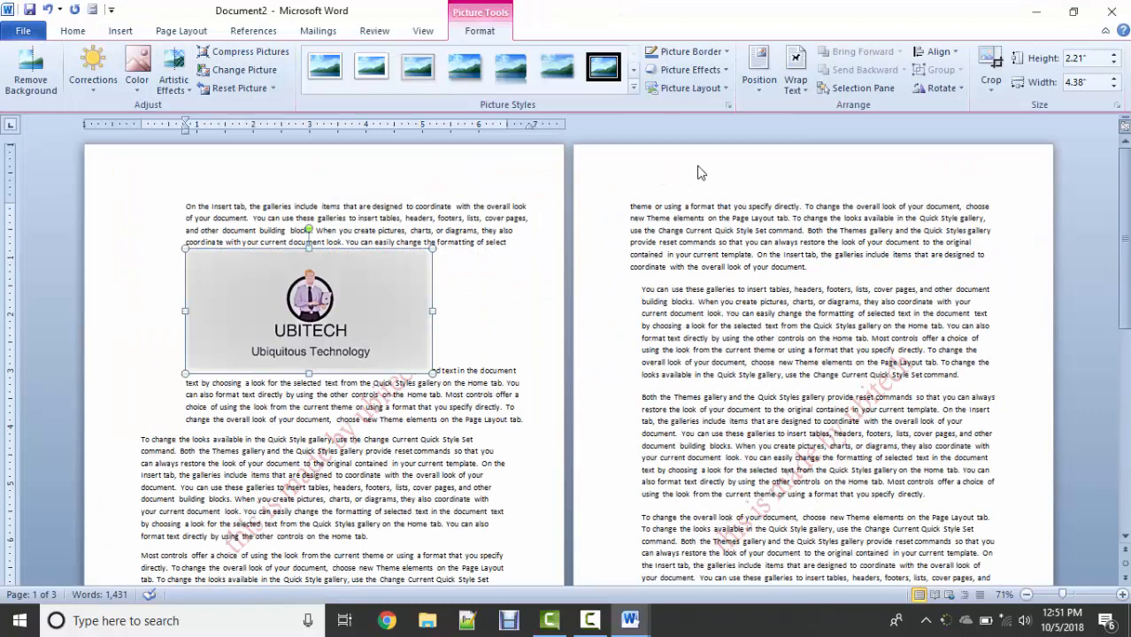
Preview the logo picture's position options, including Middle Center with Square Text Wrapping, and close them without applying any.
click(763, 89)
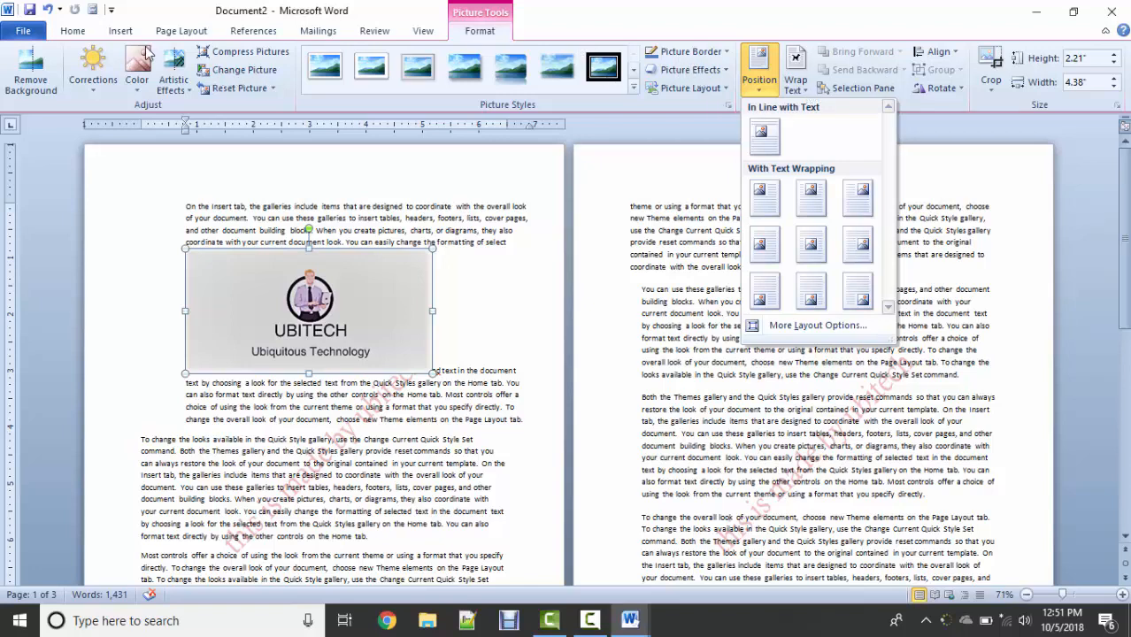
click(124, 33)
click(167, 30)
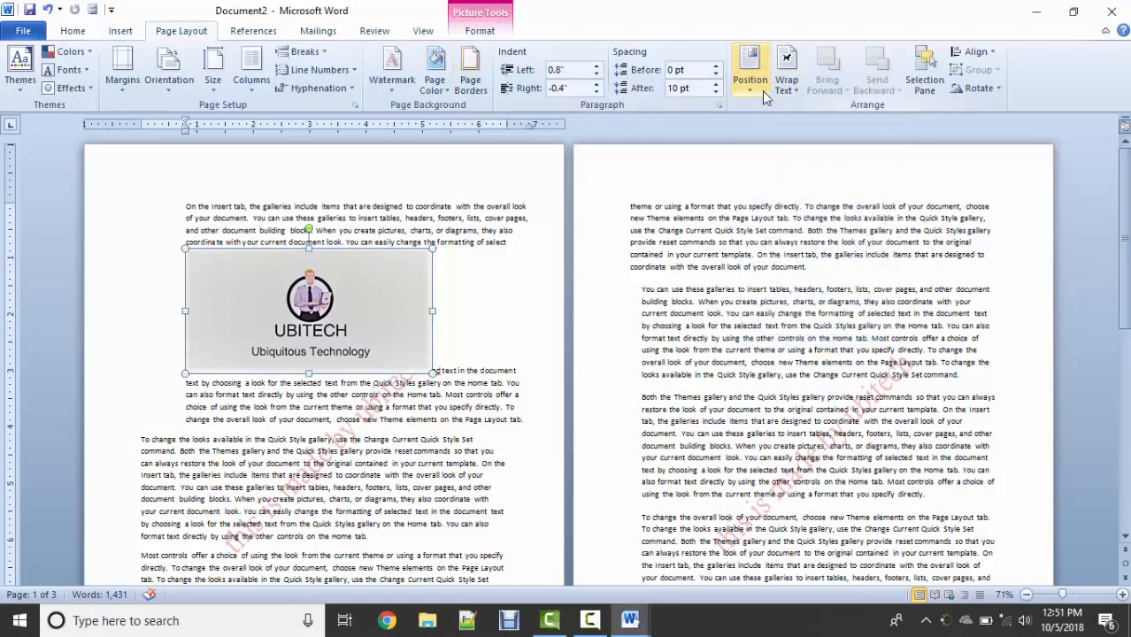
click(748, 69)
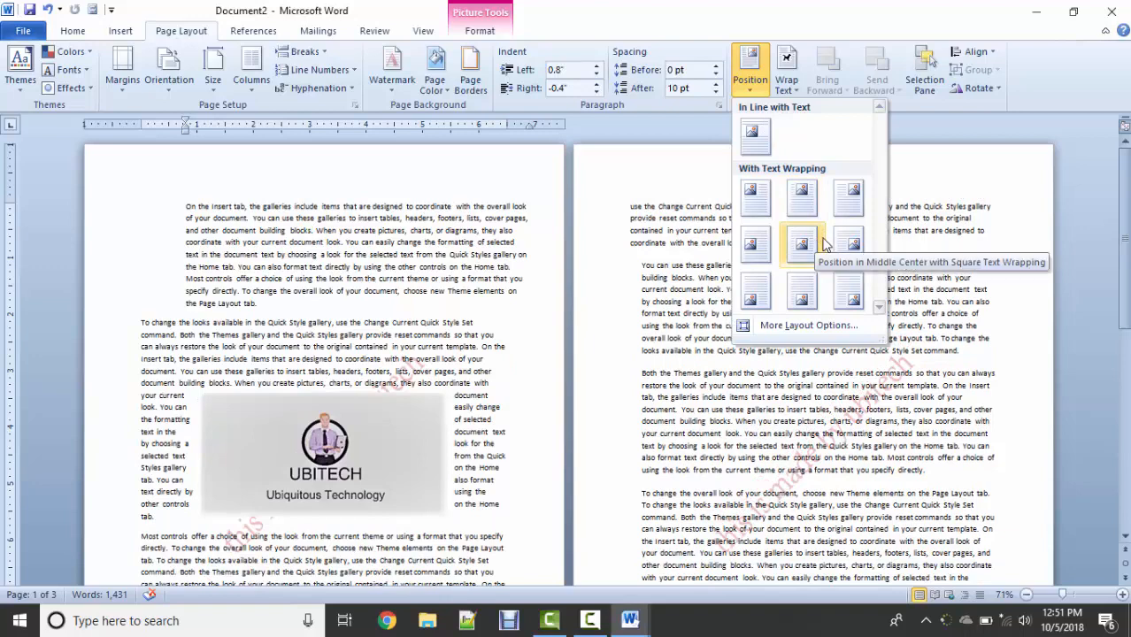
click(793, 84)
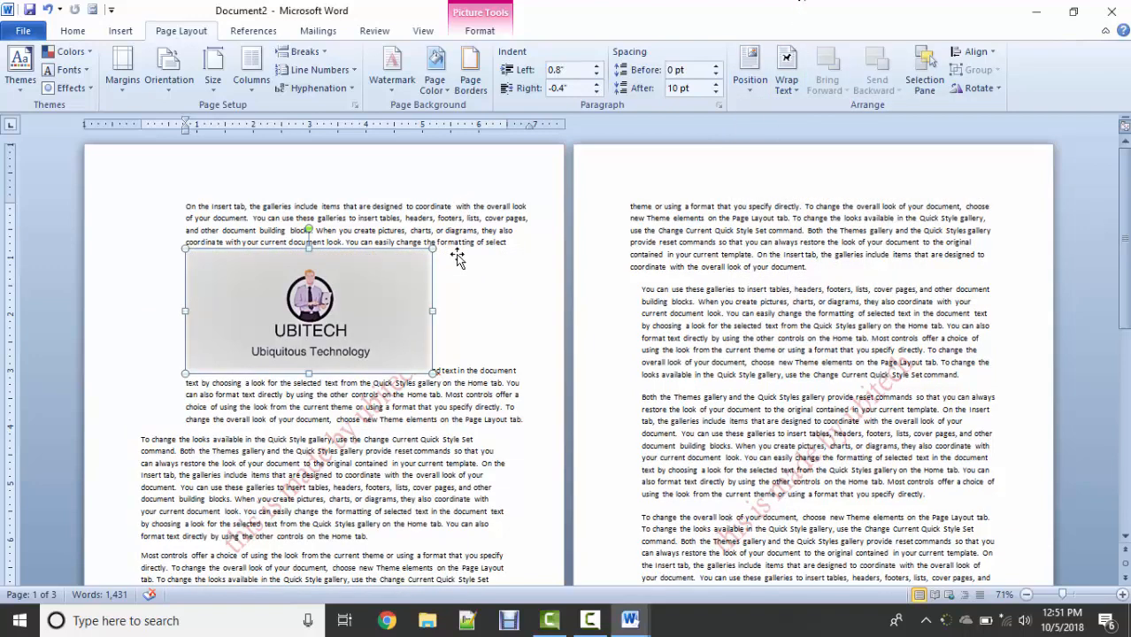
Move the logo picture within the first paragraph, apply Tight text wrapping to it, and move it into the text on page two.
drag(360, 294, 378, 354)
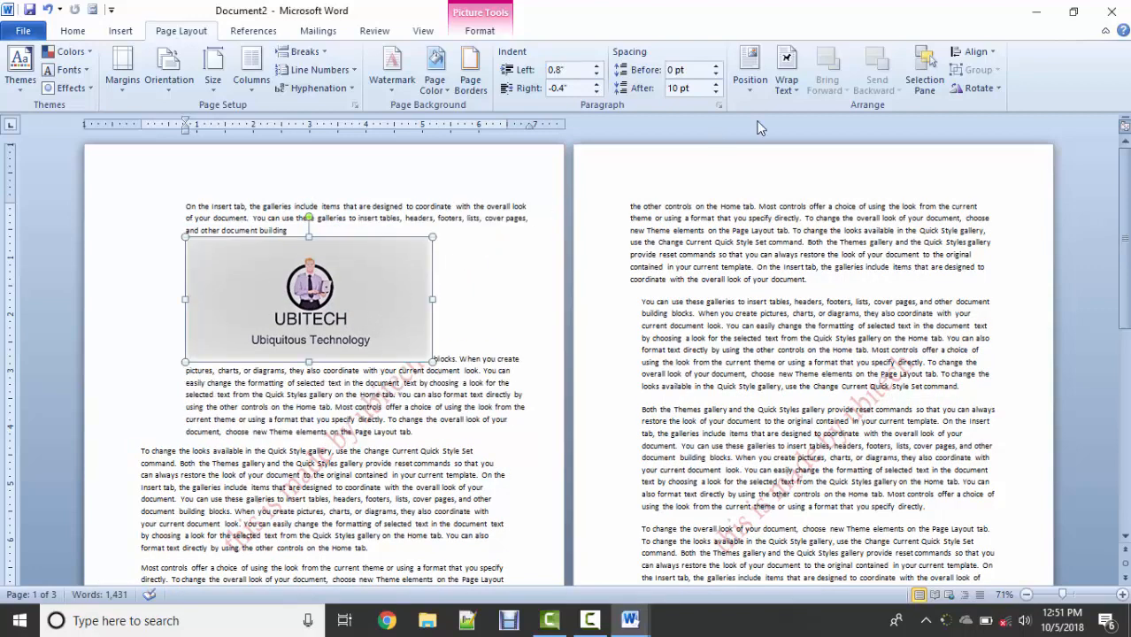
click(797, 92)
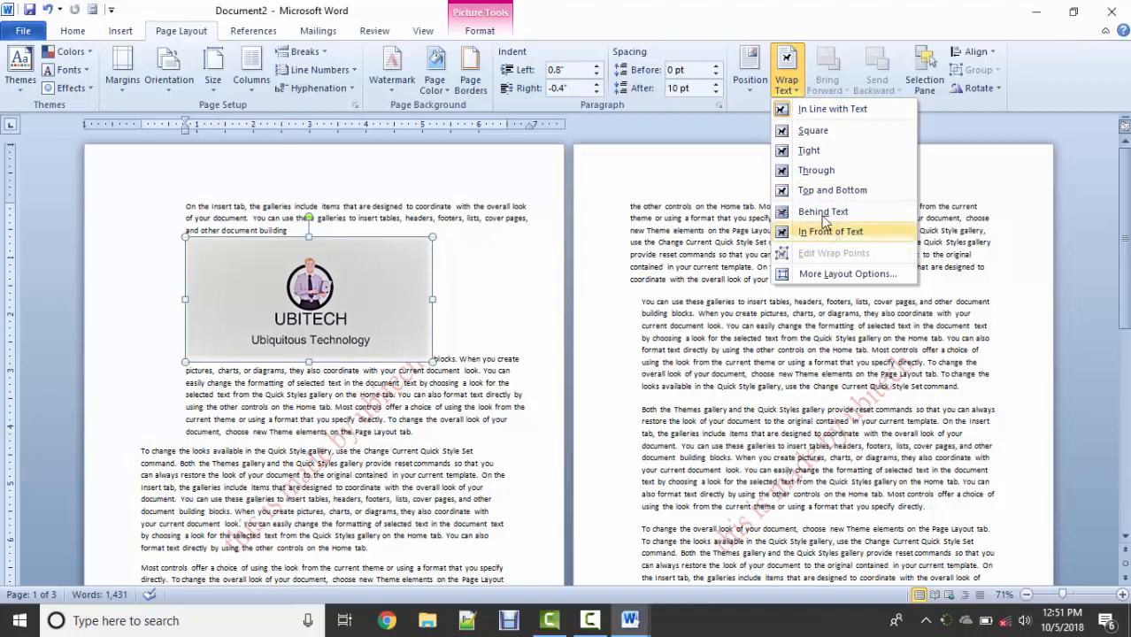
click(816, 154)
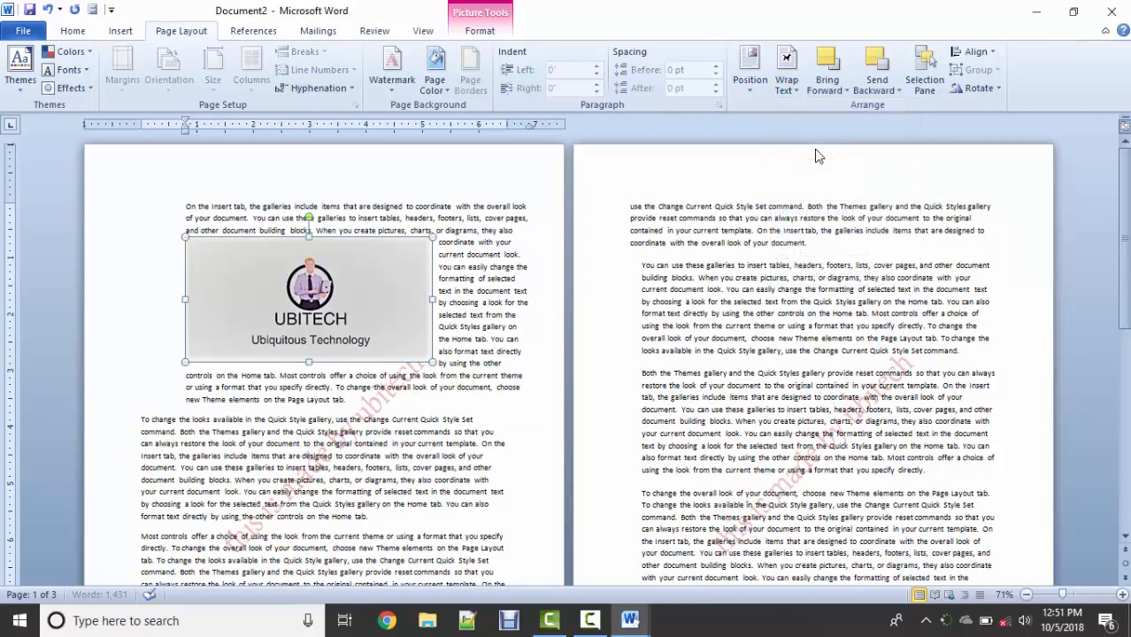
drag(338, 299, 804, 241)
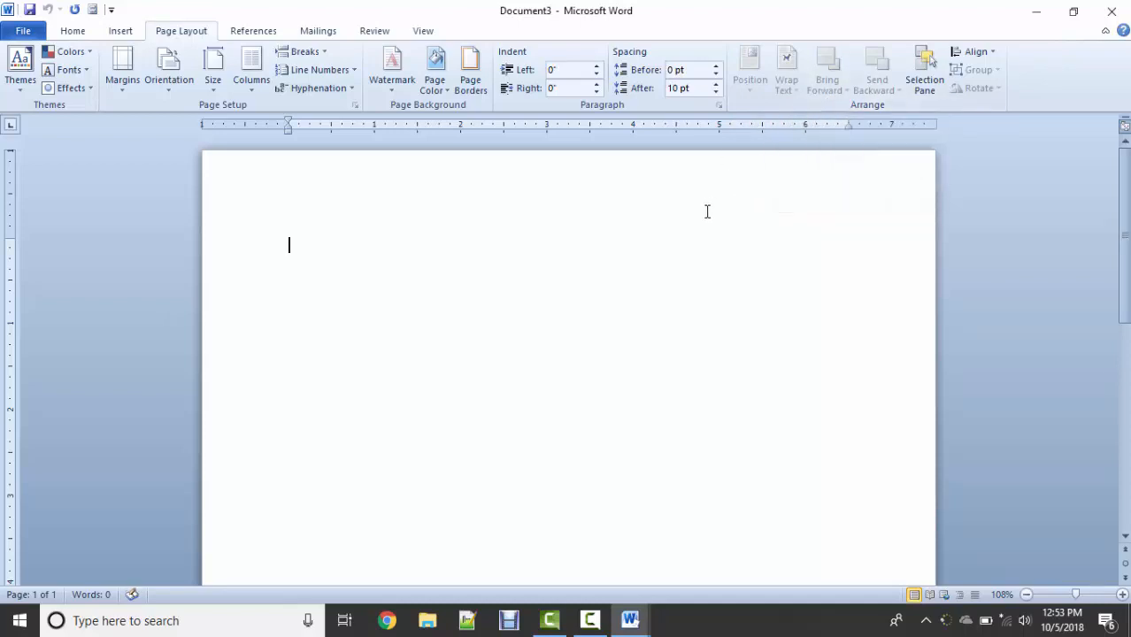
Draw a Snip Same Side Corner Rectangle about 3.63" wide and 2.37" high near the top of the blank page.
click(120, 30)
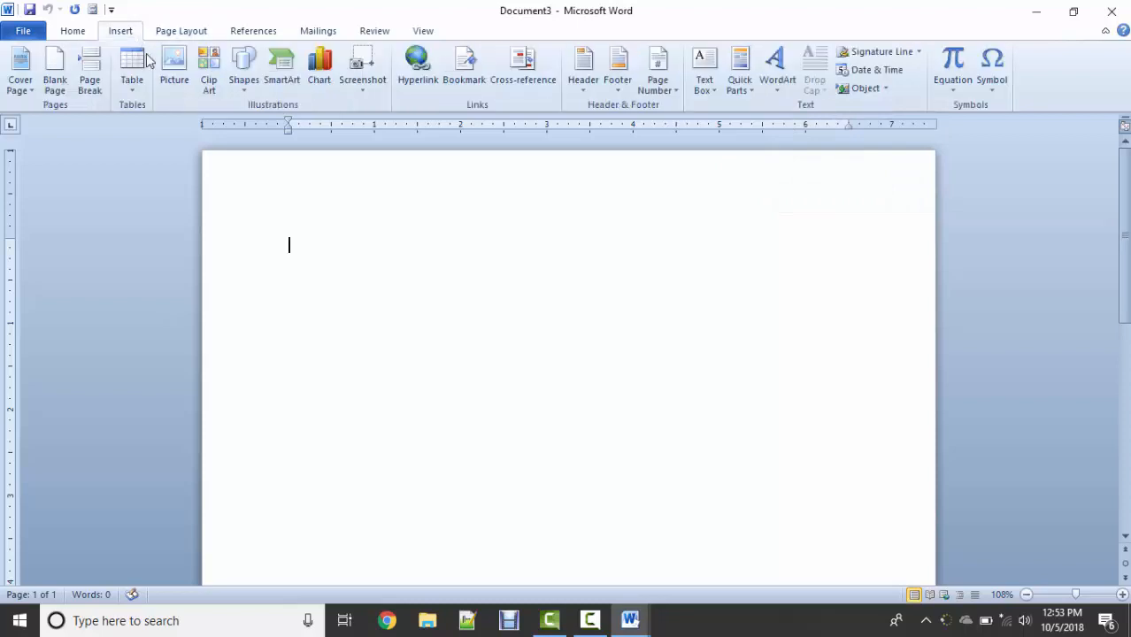
click(241, 86)
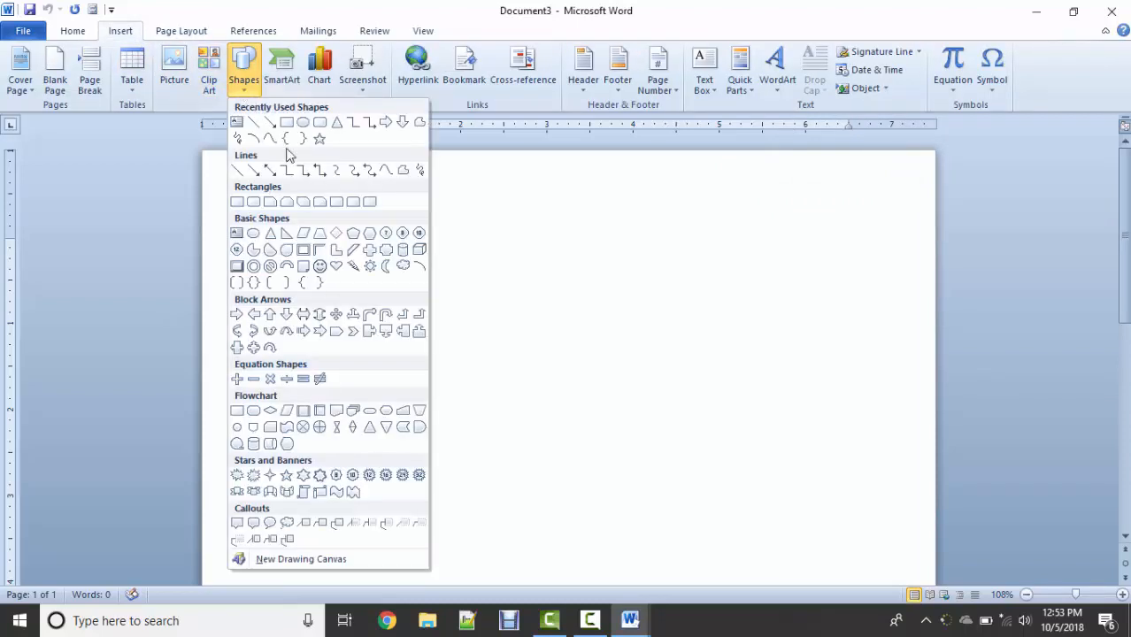
click(294, 205)
drag(346, 213, 660, 418)
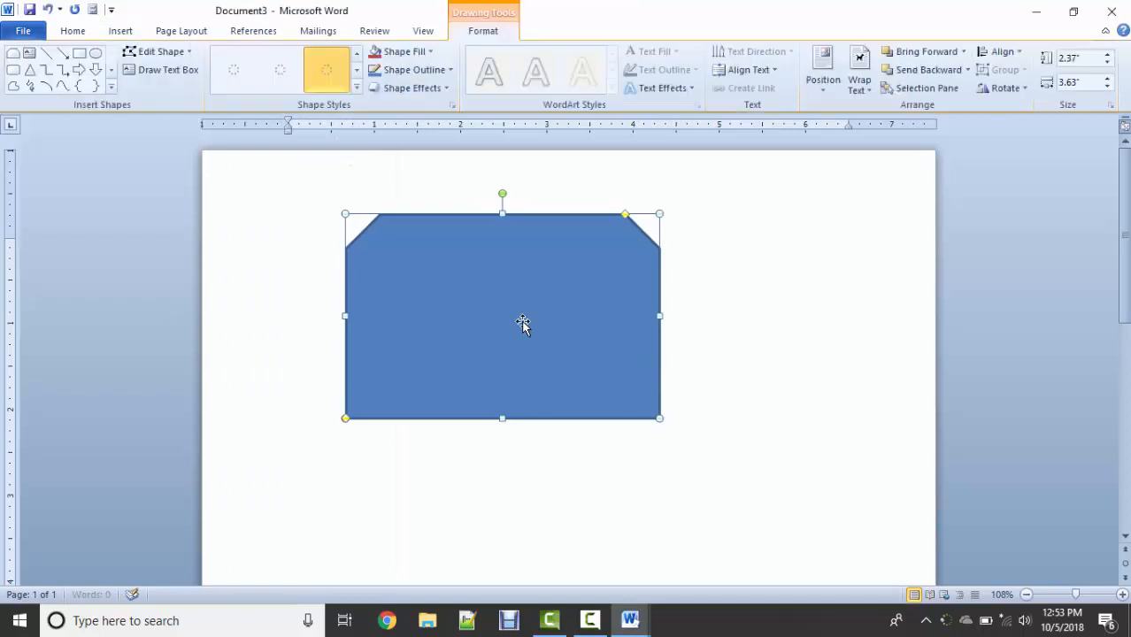
Show the list of shapes on the page from the page layout options and open the snipped rectangle's name for editing.
click(122, 34)
click(182, 34)
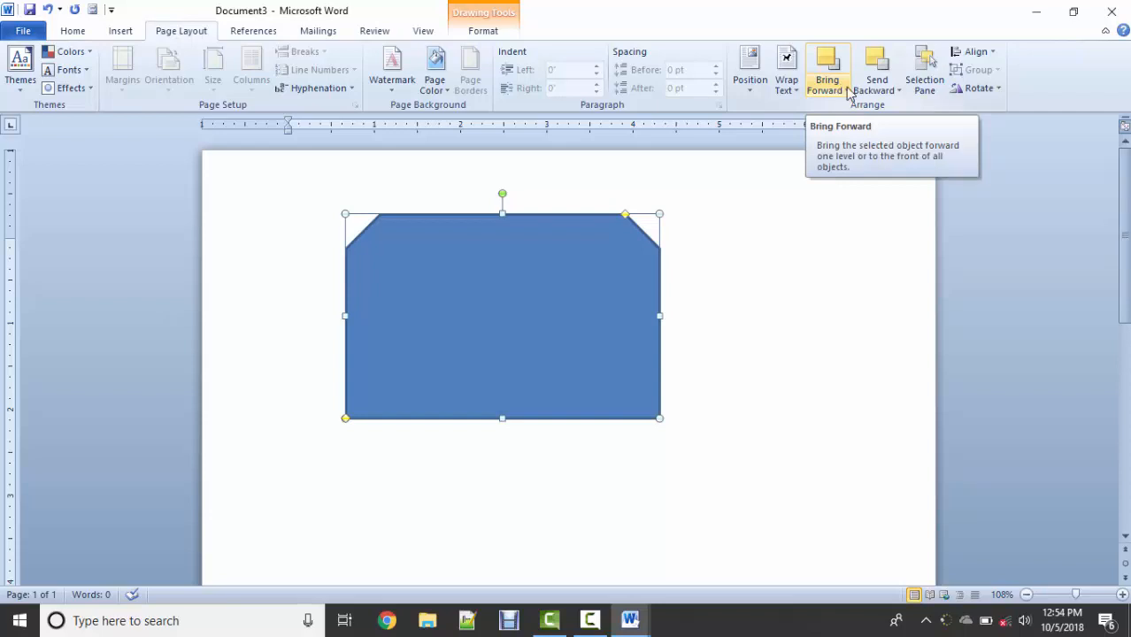
click(927, 79)
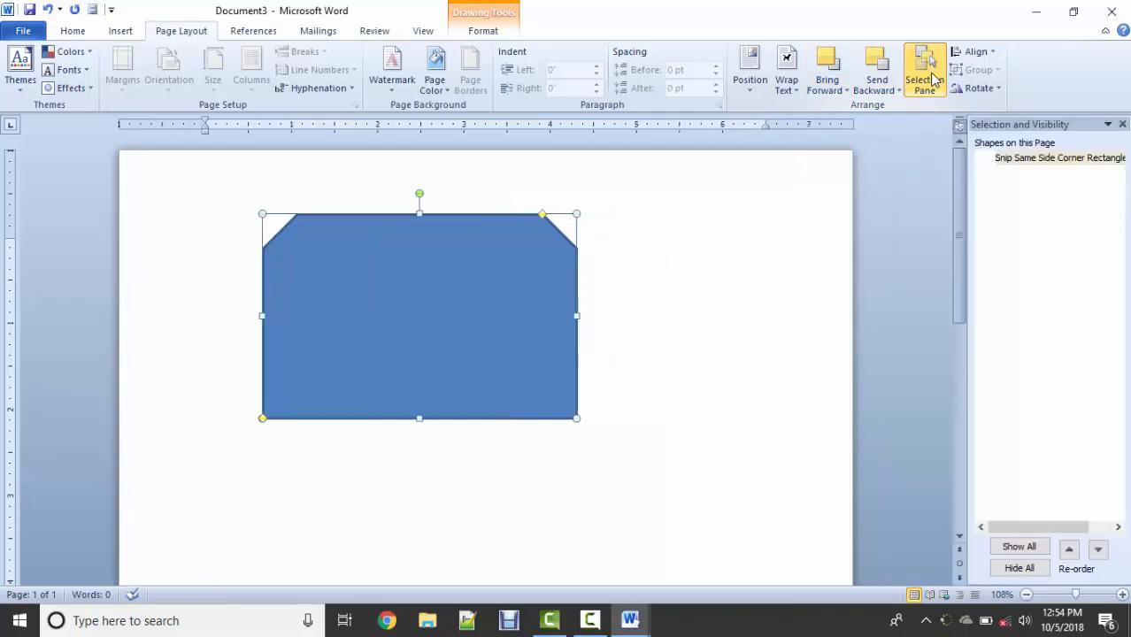
click(1084, 160)
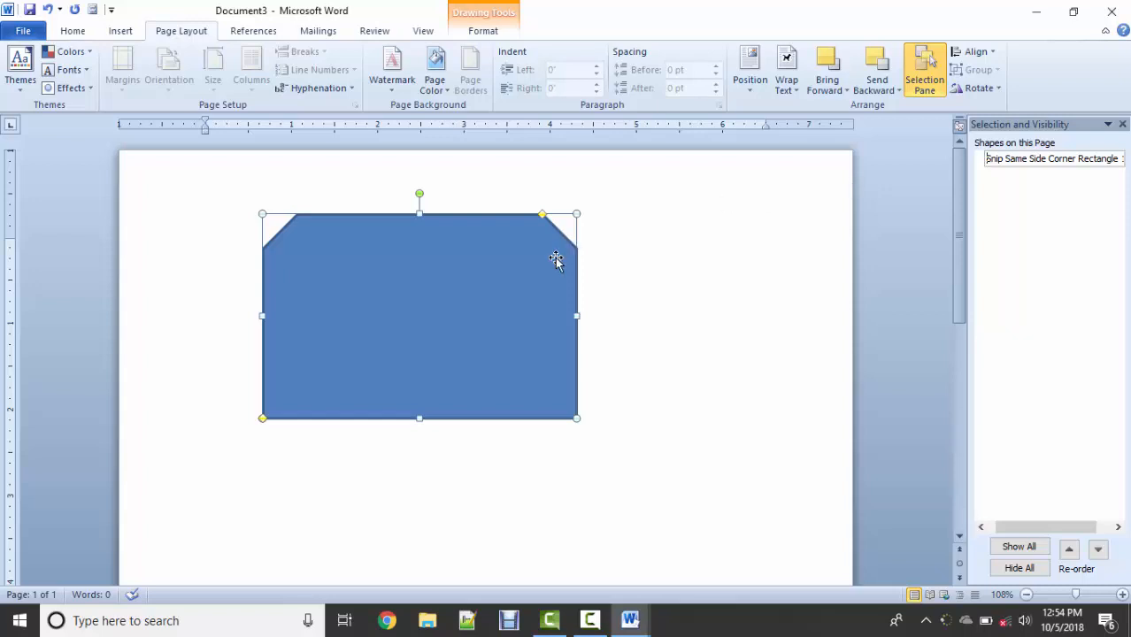
Align the snipped rectangle to the horizontal center and the top of the page margins.
click(990, 51)
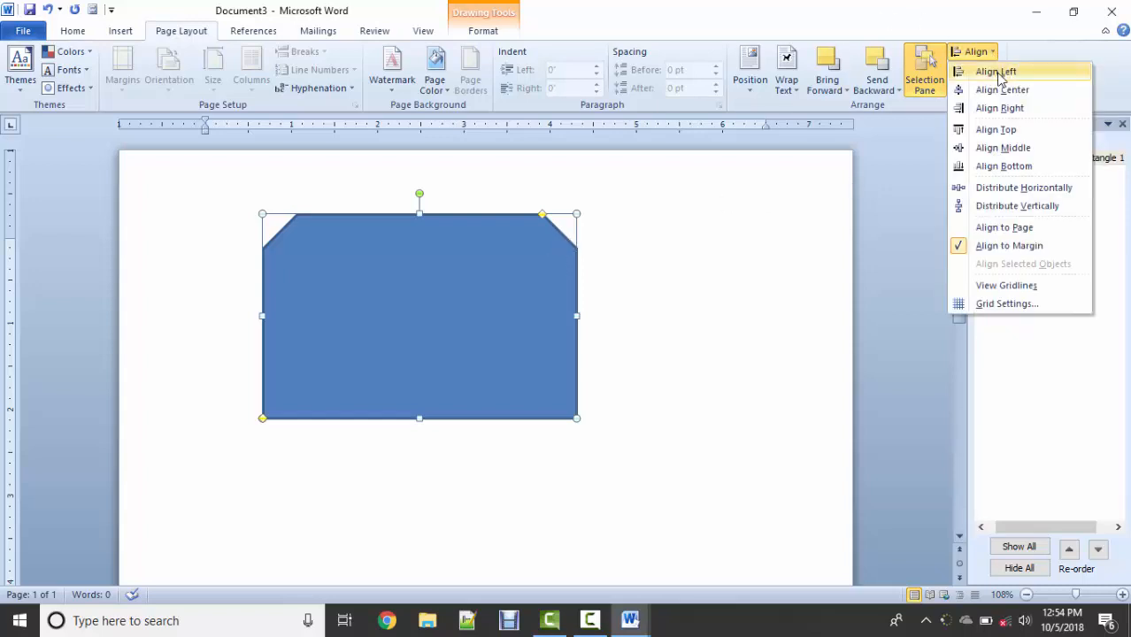
click(1002, 90)
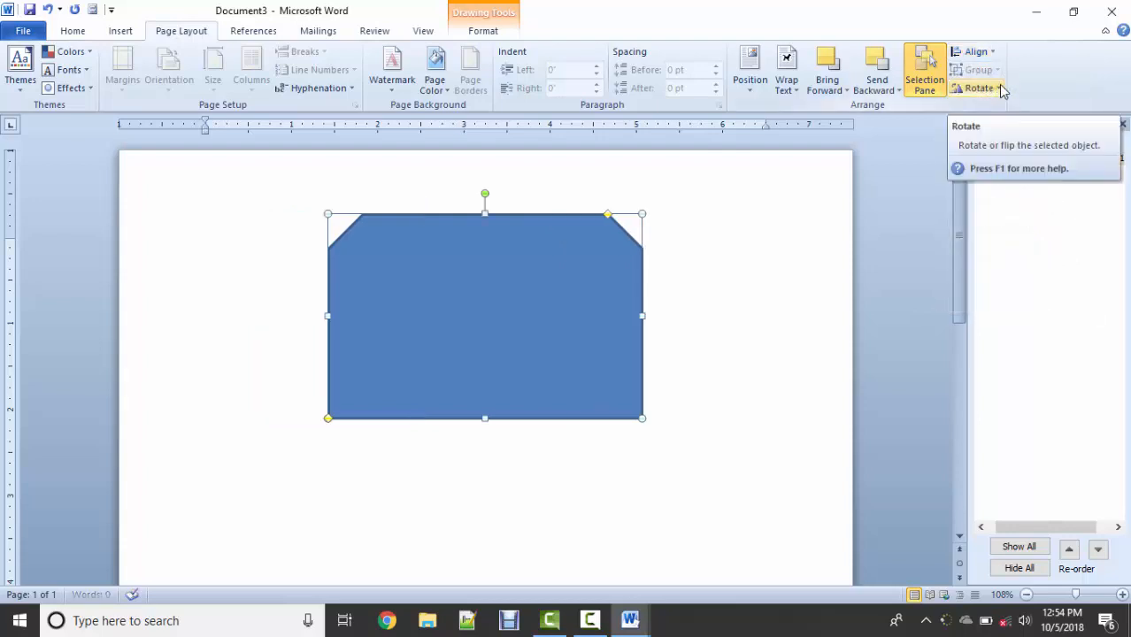
click(990, 51)
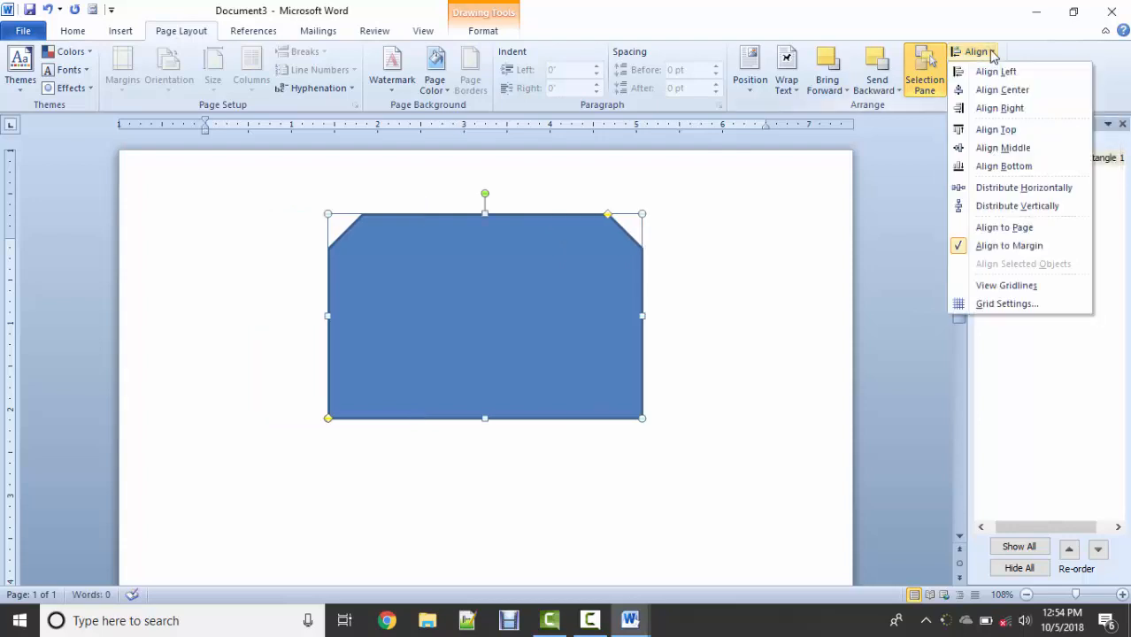
click(998, 130)
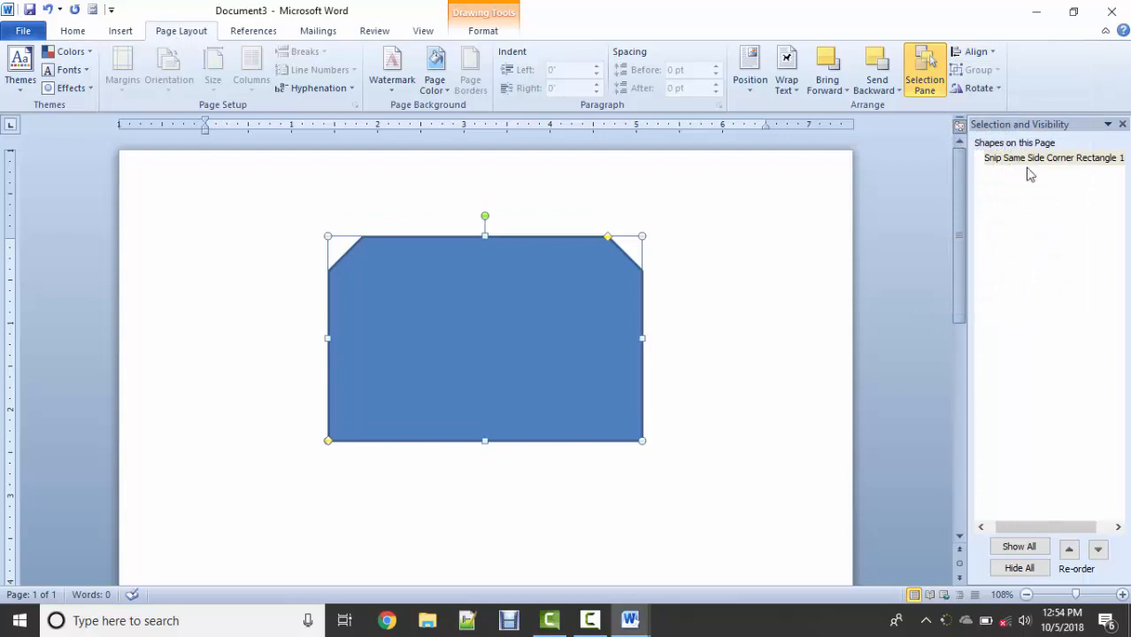
Examine the rotate and flip options for the snipped rectangle without applying any, and close the list of shapes.
click(999, 90)
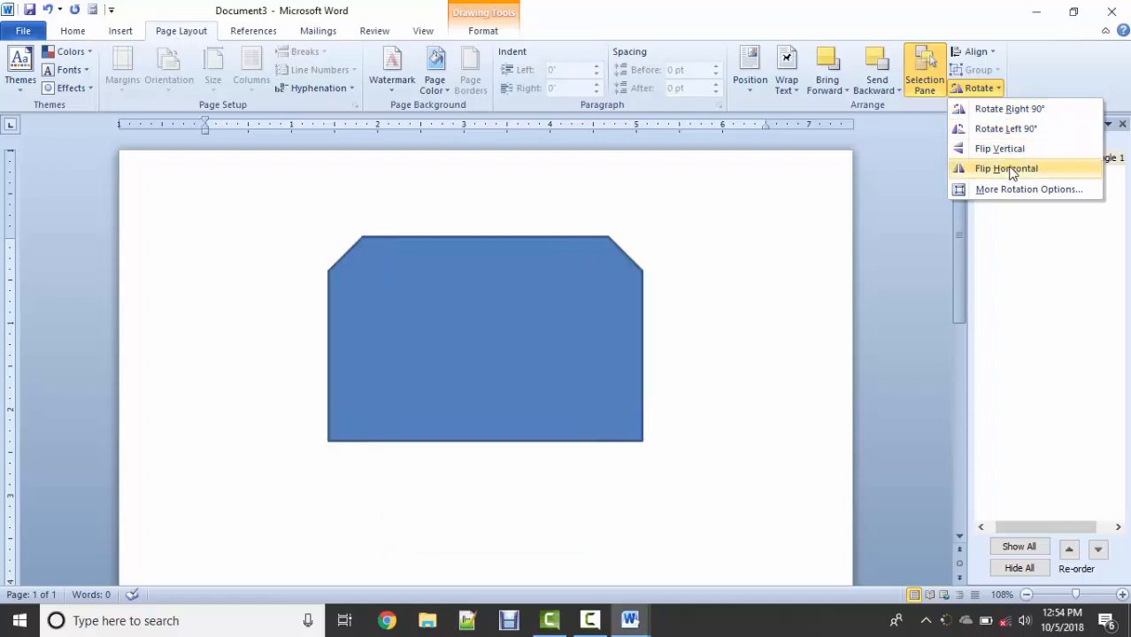
click(769, 215)
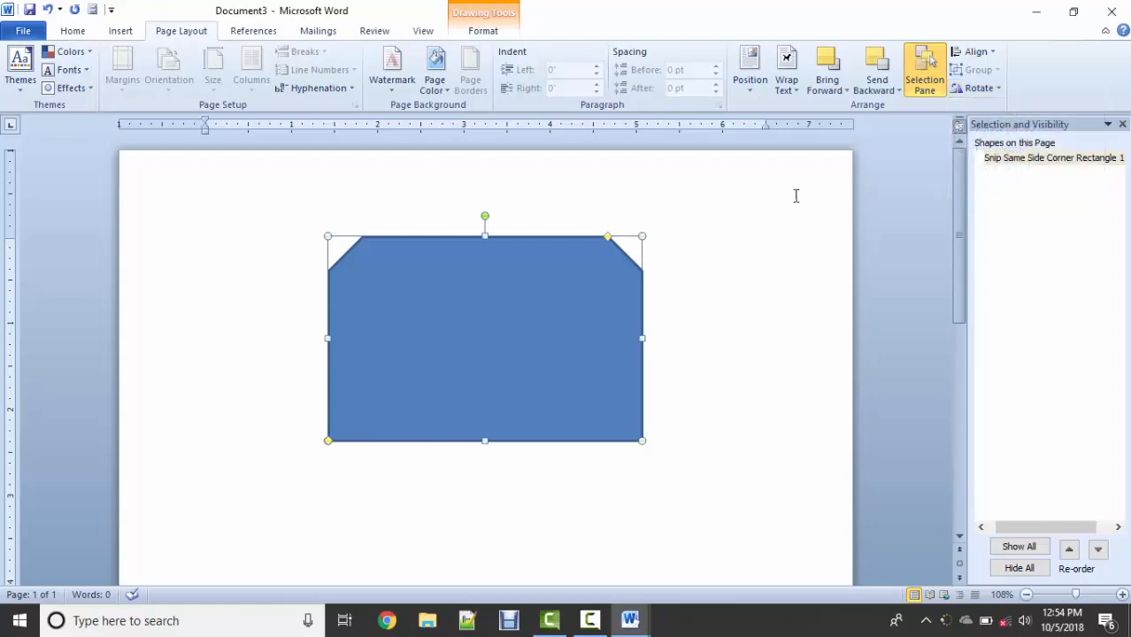
click(1122, 124)
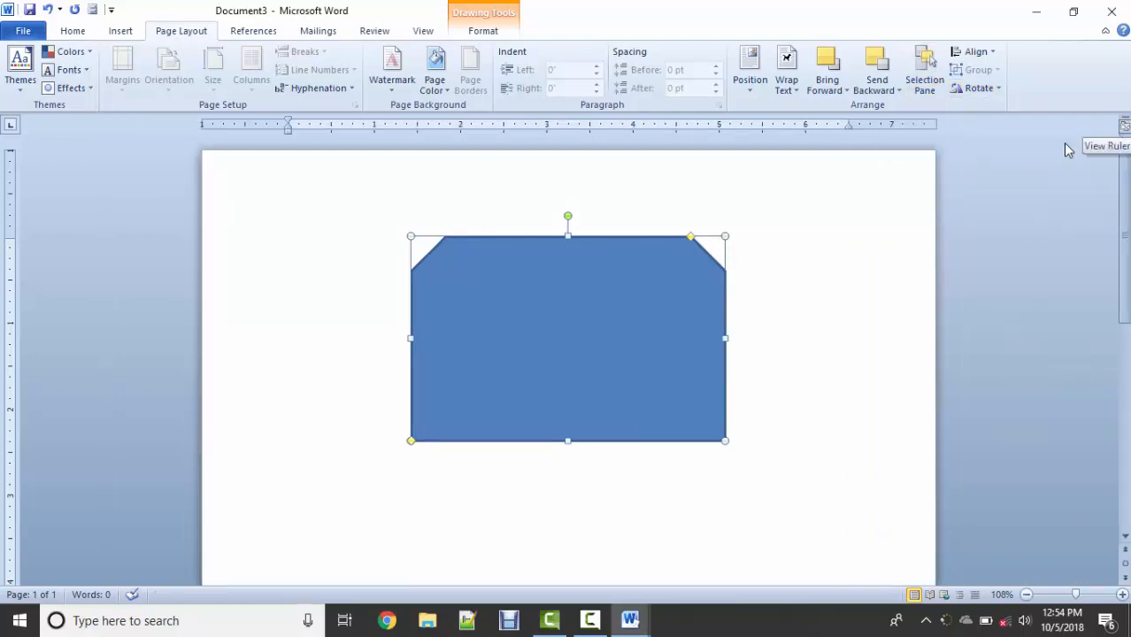